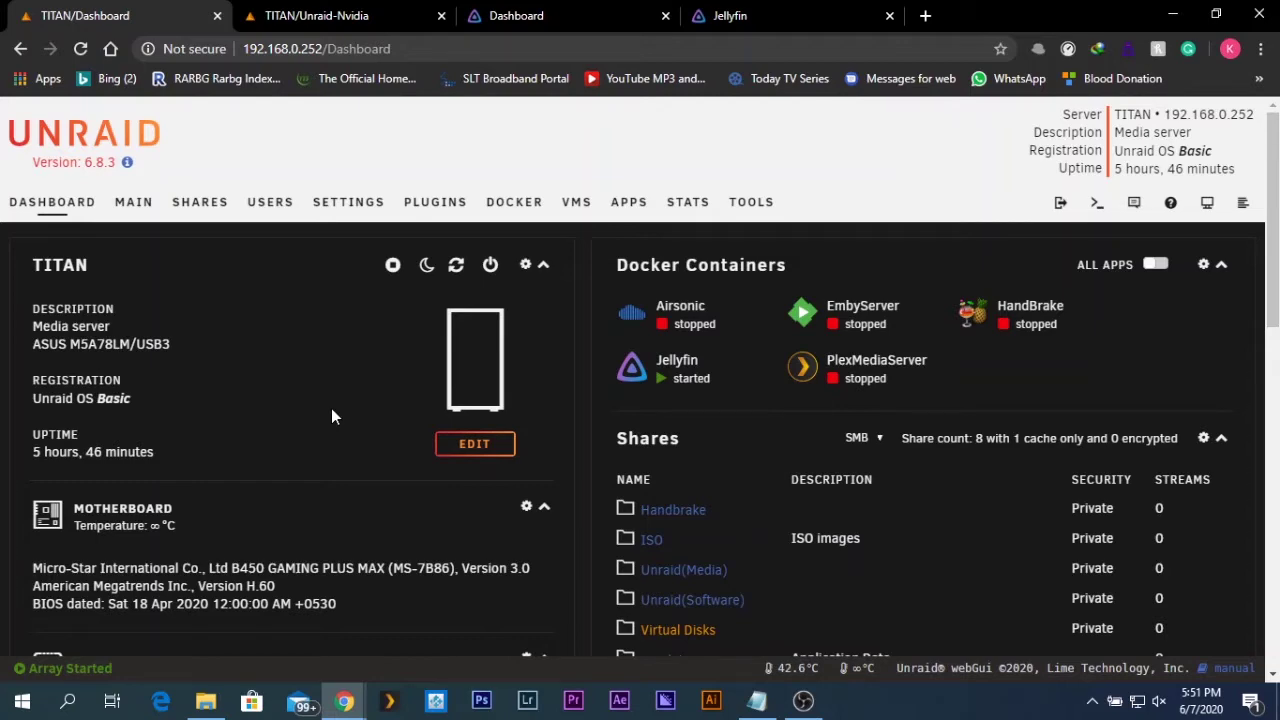
Step: Examine the processor load and per-core usage on the TITAN server dashboard before starting playback
scroll(304, 404, down, 4)
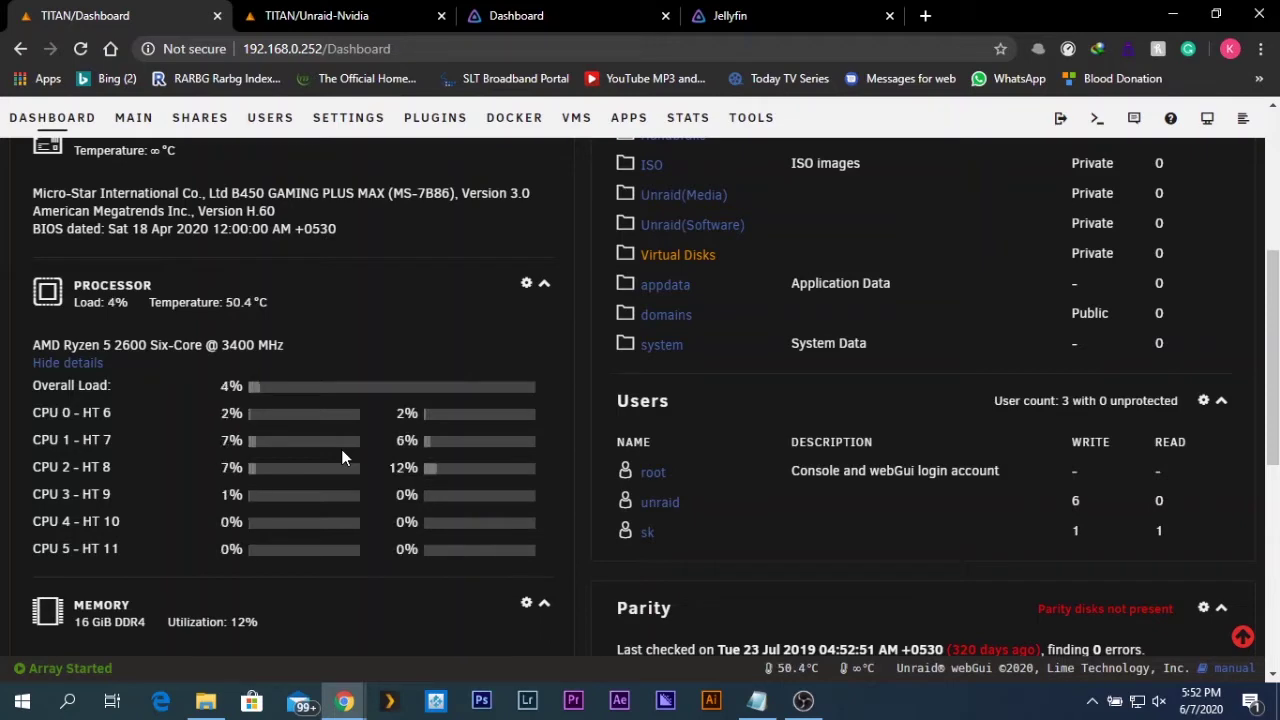
scroll(341, 457, up, 3)
scroll(341, 457, up, 1)
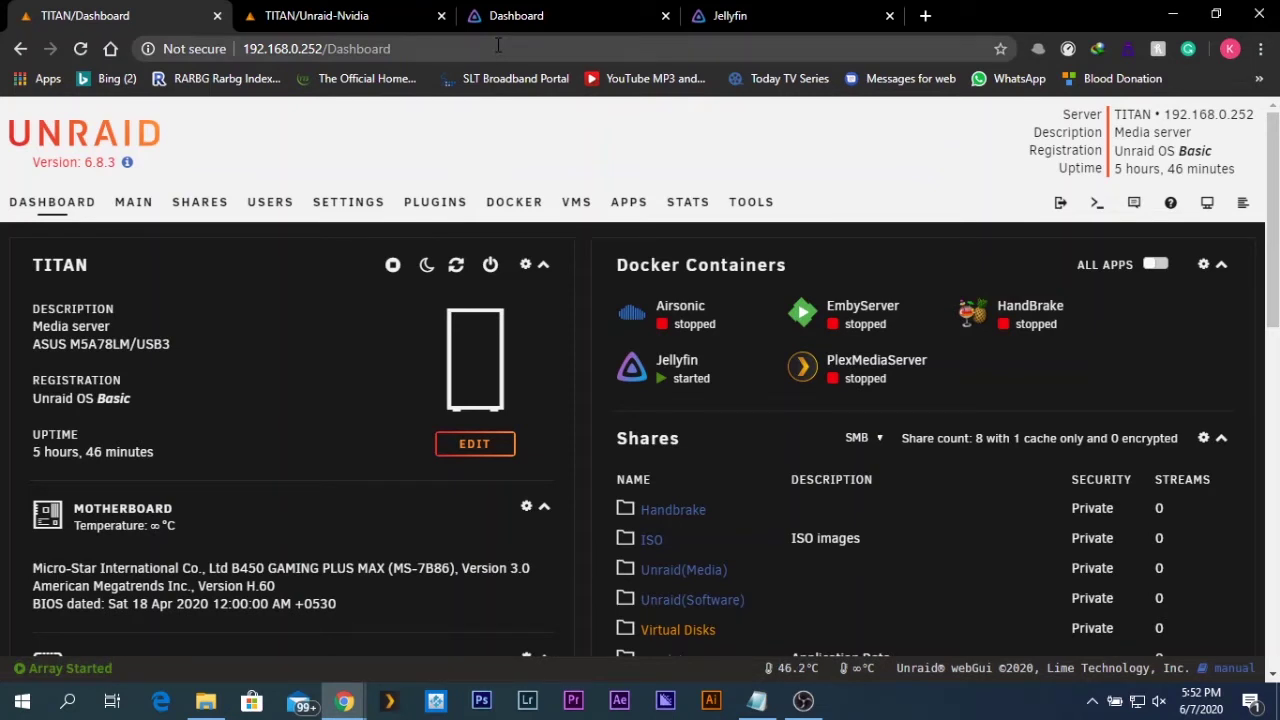
scroll(225, 380, down, 4)
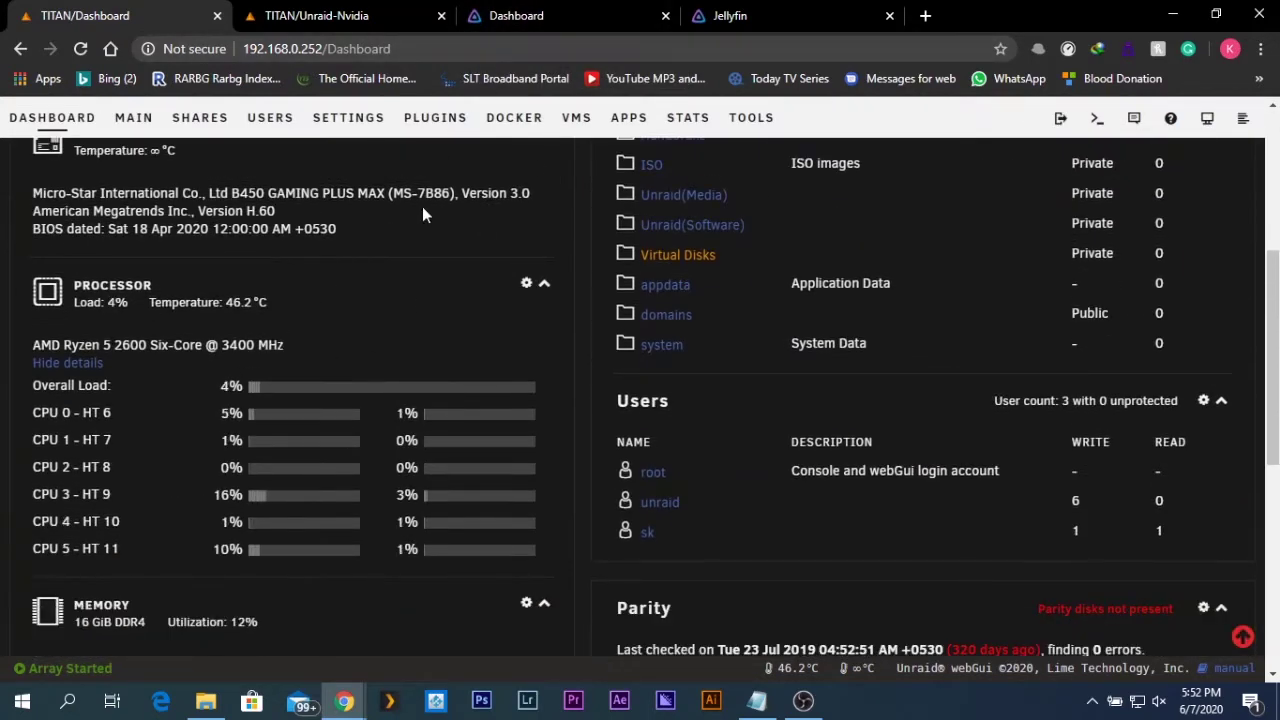
scroll(443, 166, up, 4)
Step: Play Avatar in Jellyfin and check its playback details among the active devices on a refreshed Jellyfin dashboard
click(716, 12)
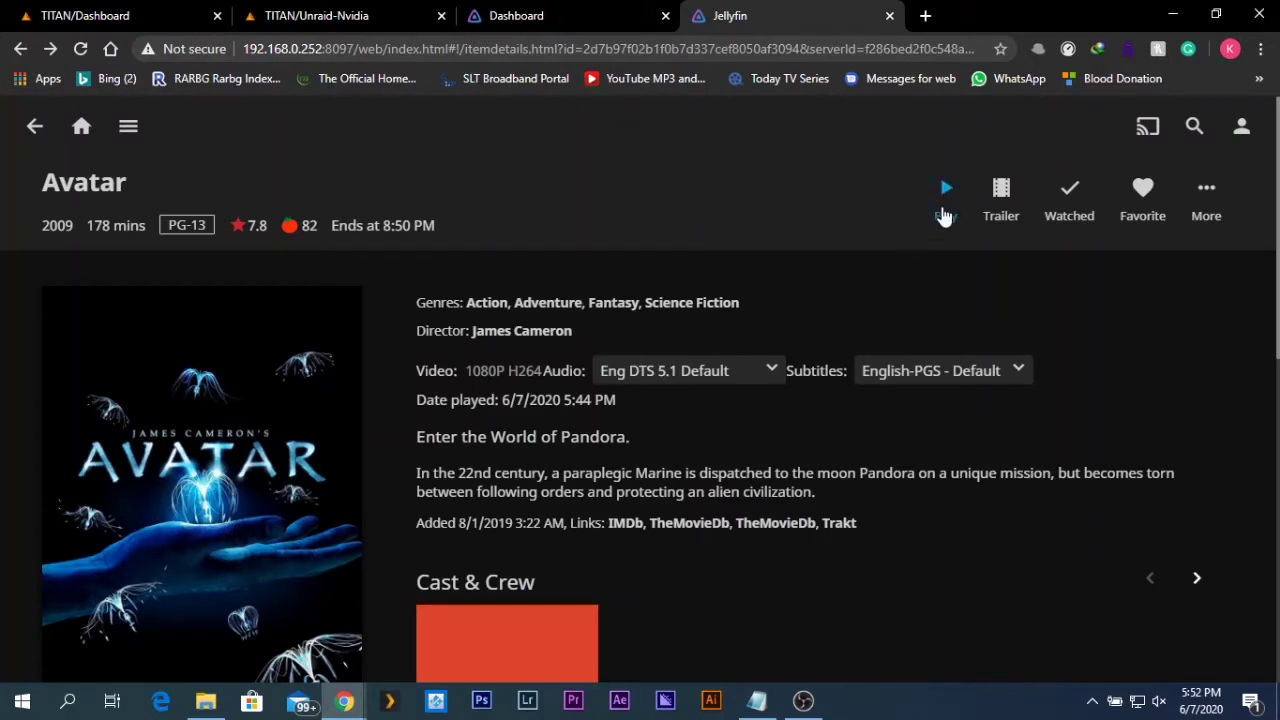
click(944, 214)
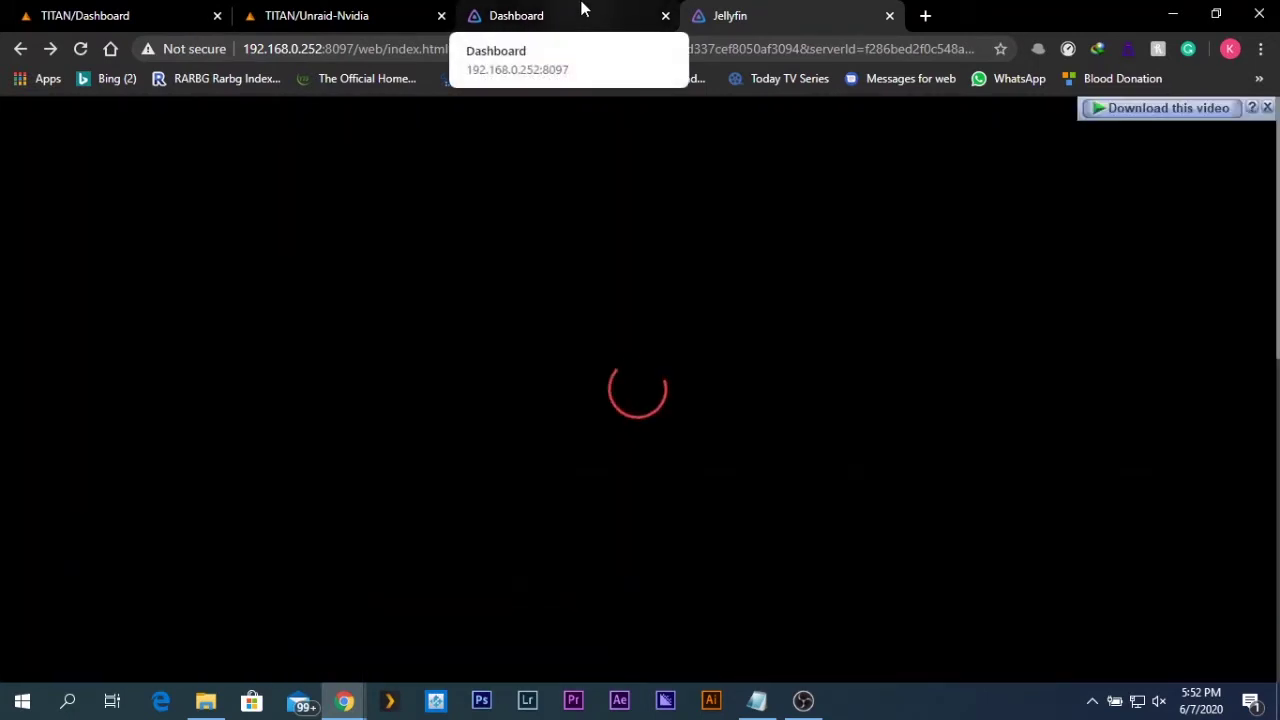
click(583, 9)
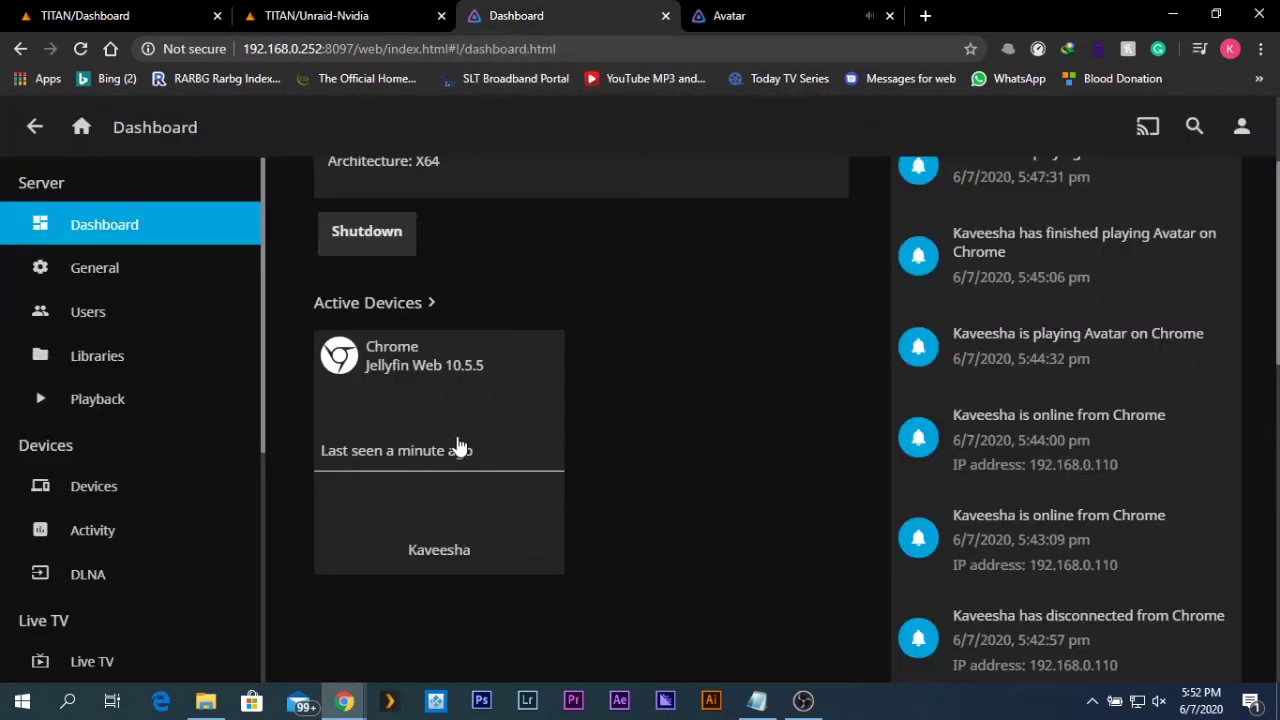
click(705, 14)
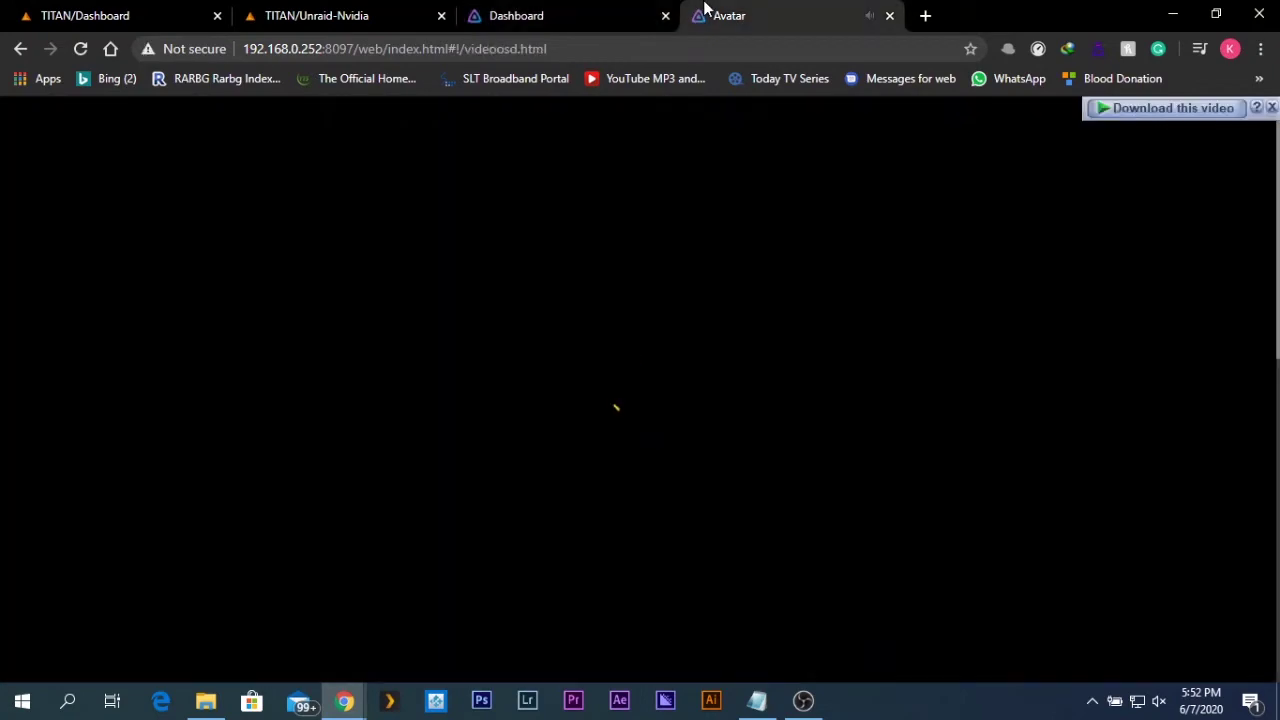
click(600, 9)
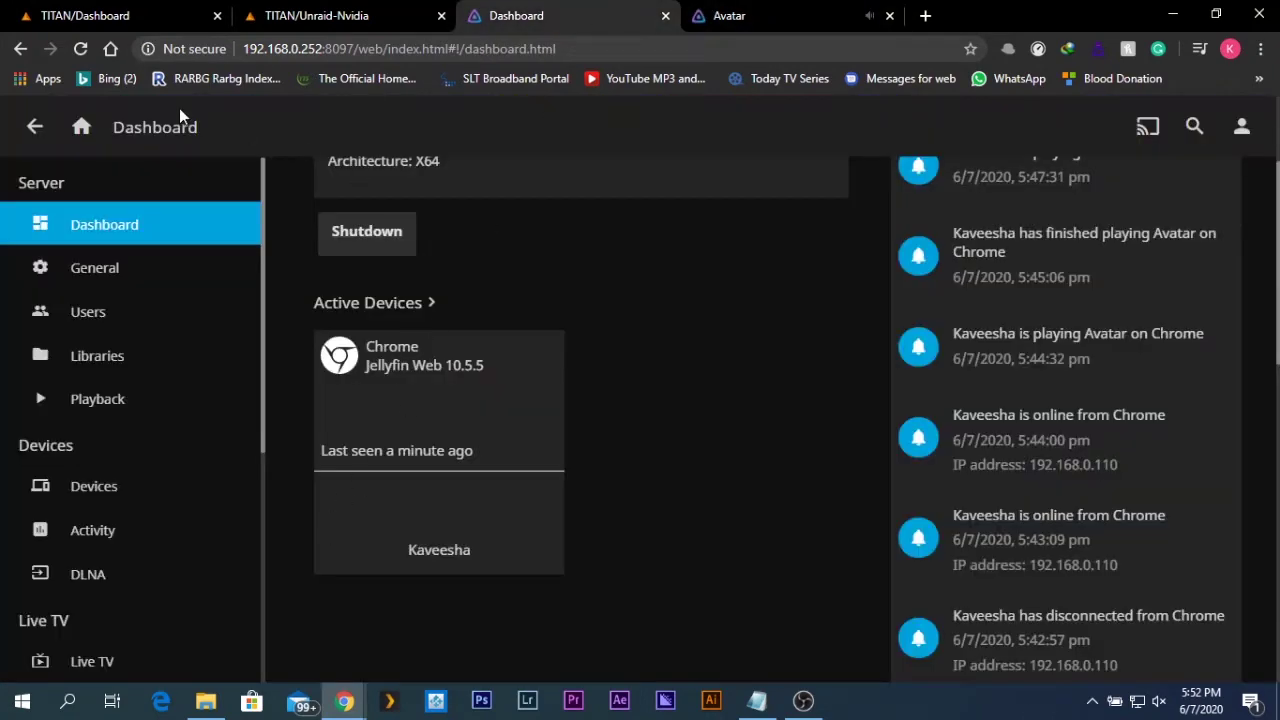
click(80, 49)
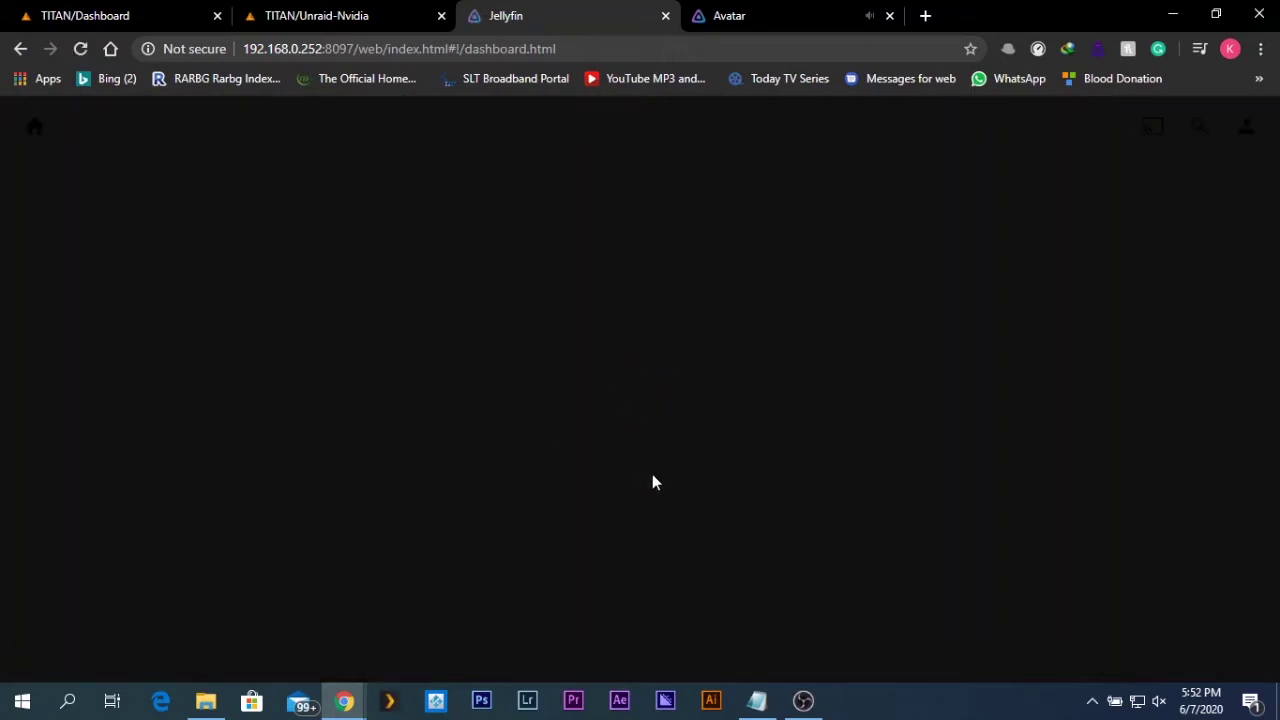
scroll(560, 501, down, 2)
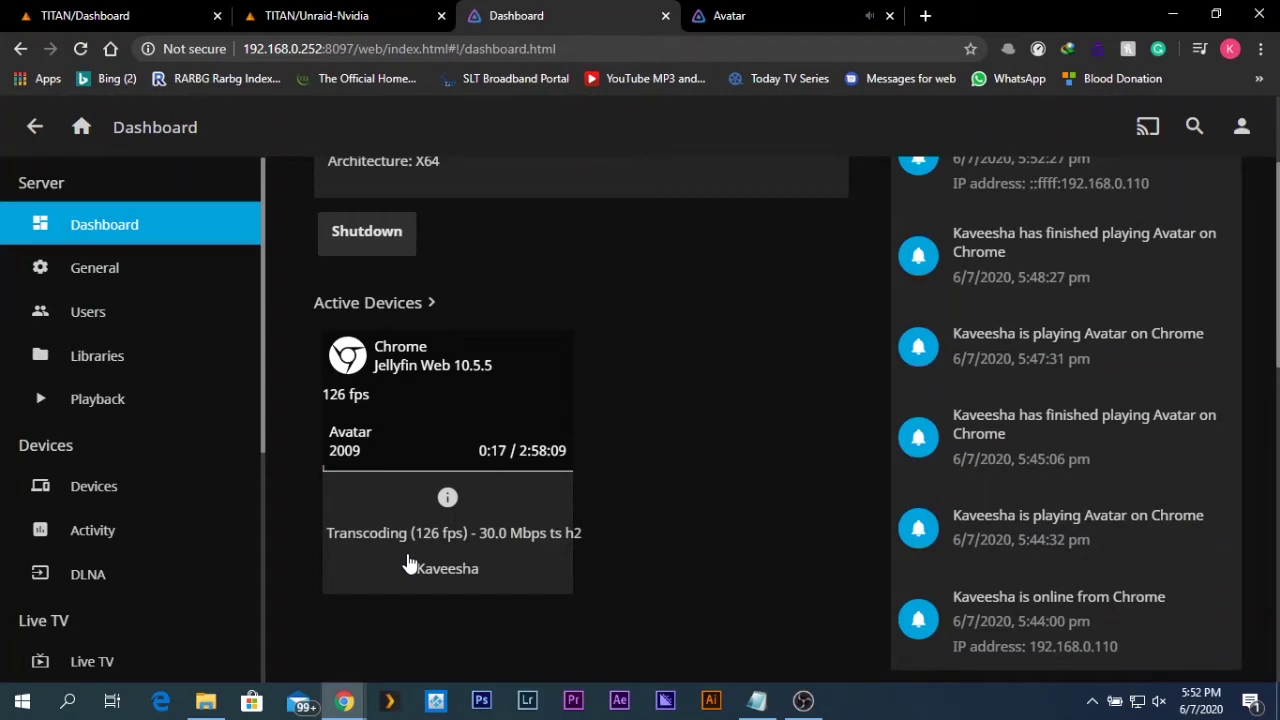
Step: Check the processor load on the Unraid dashboard during playback and stop the Jellyfin Docker container
click(52, 8)
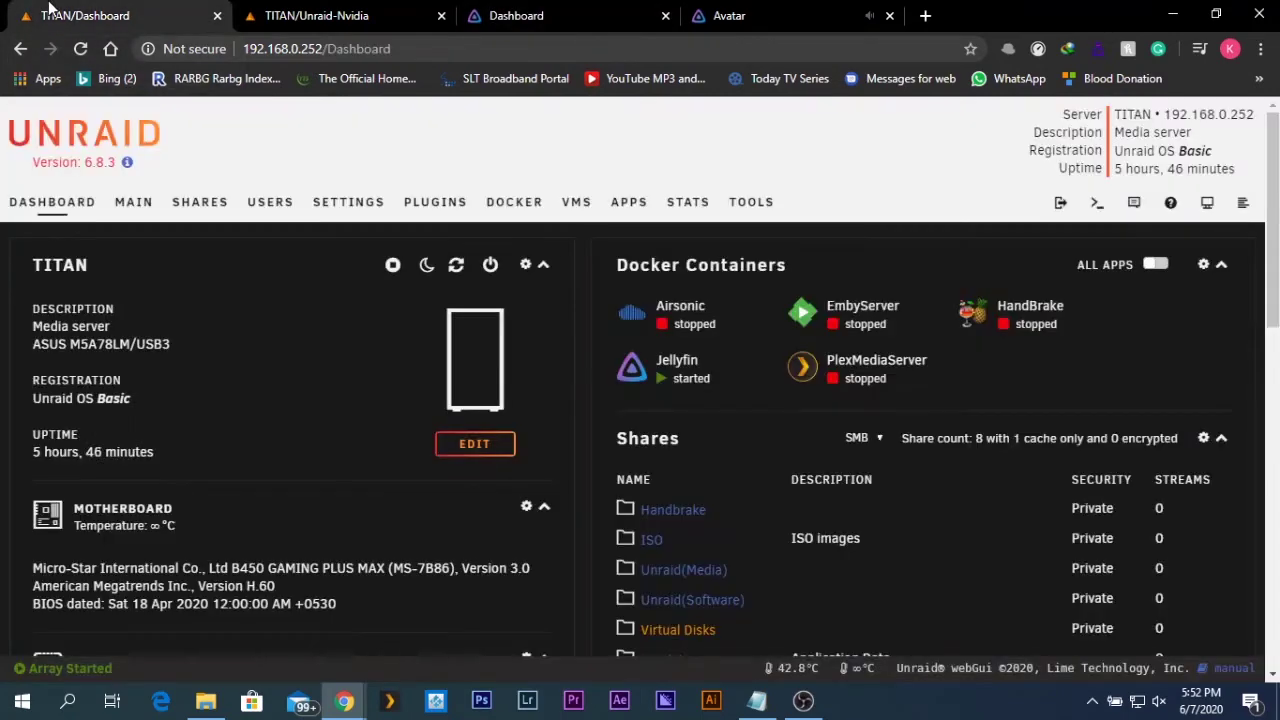
scroll(200, 290, down, 5)
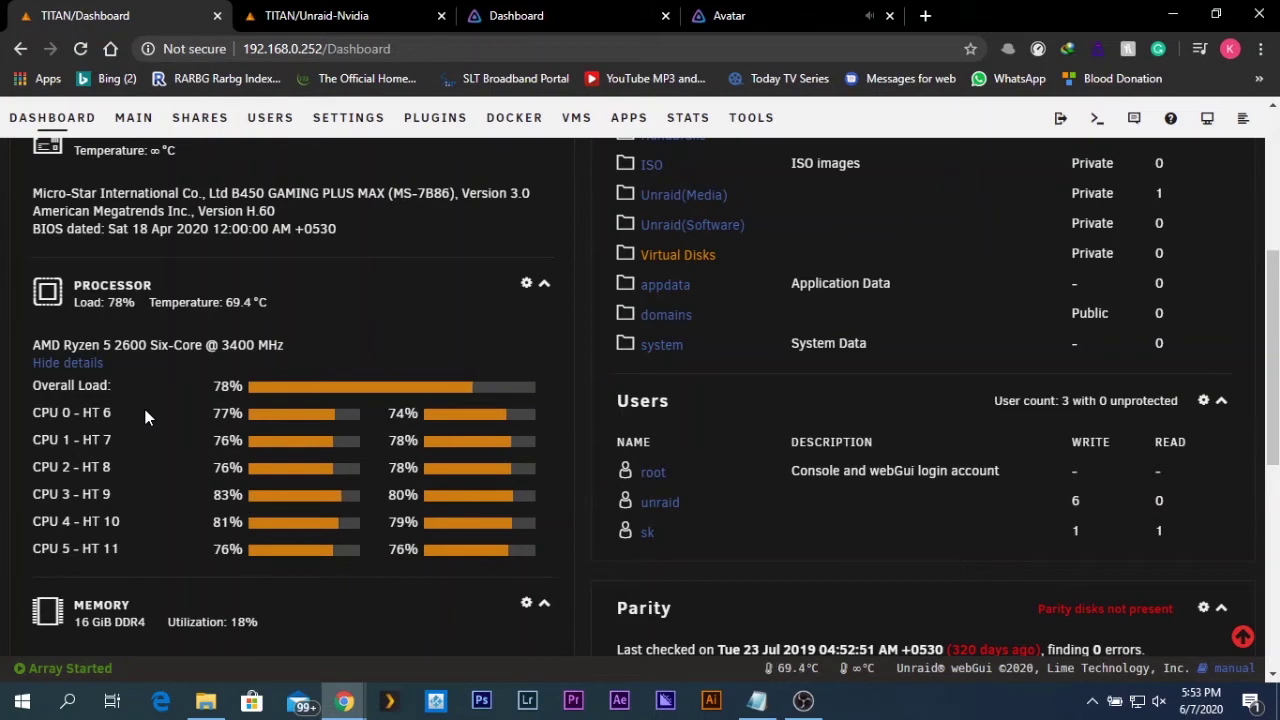
scroll(145, 417, up, 3)
scroll(145, 417, up, 1)
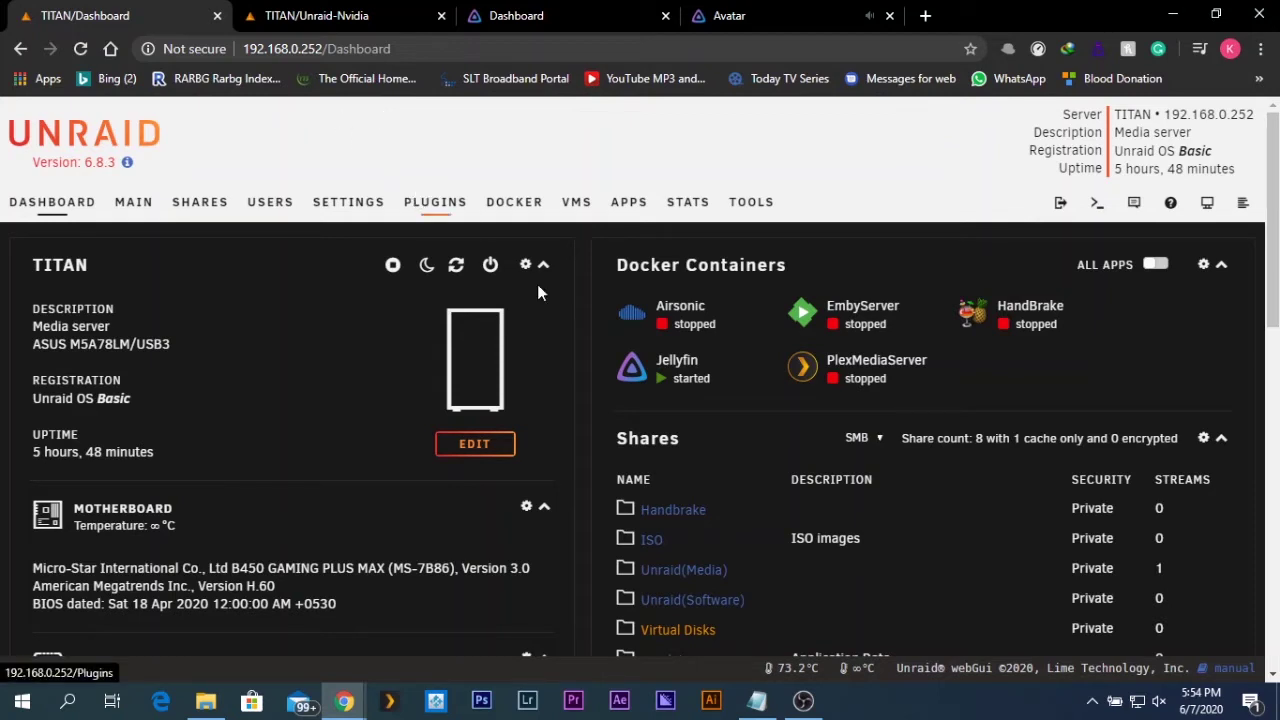
click(630, 368)
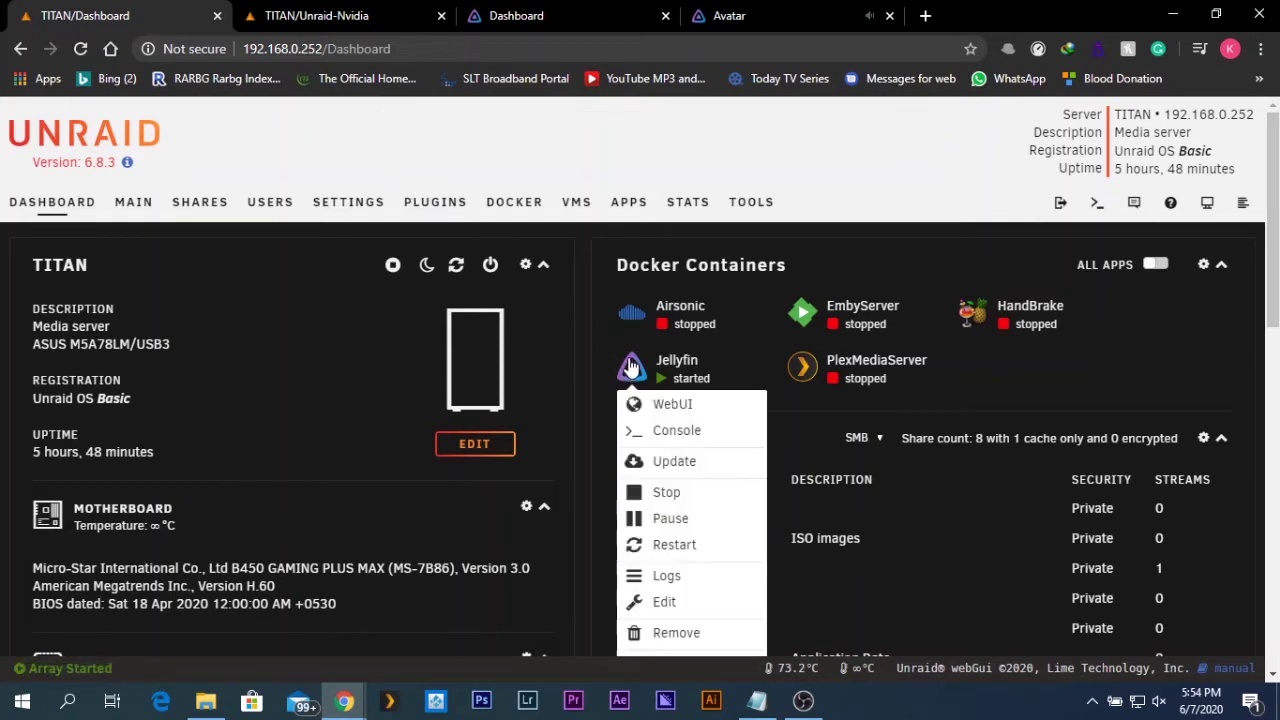
click(699, 496)
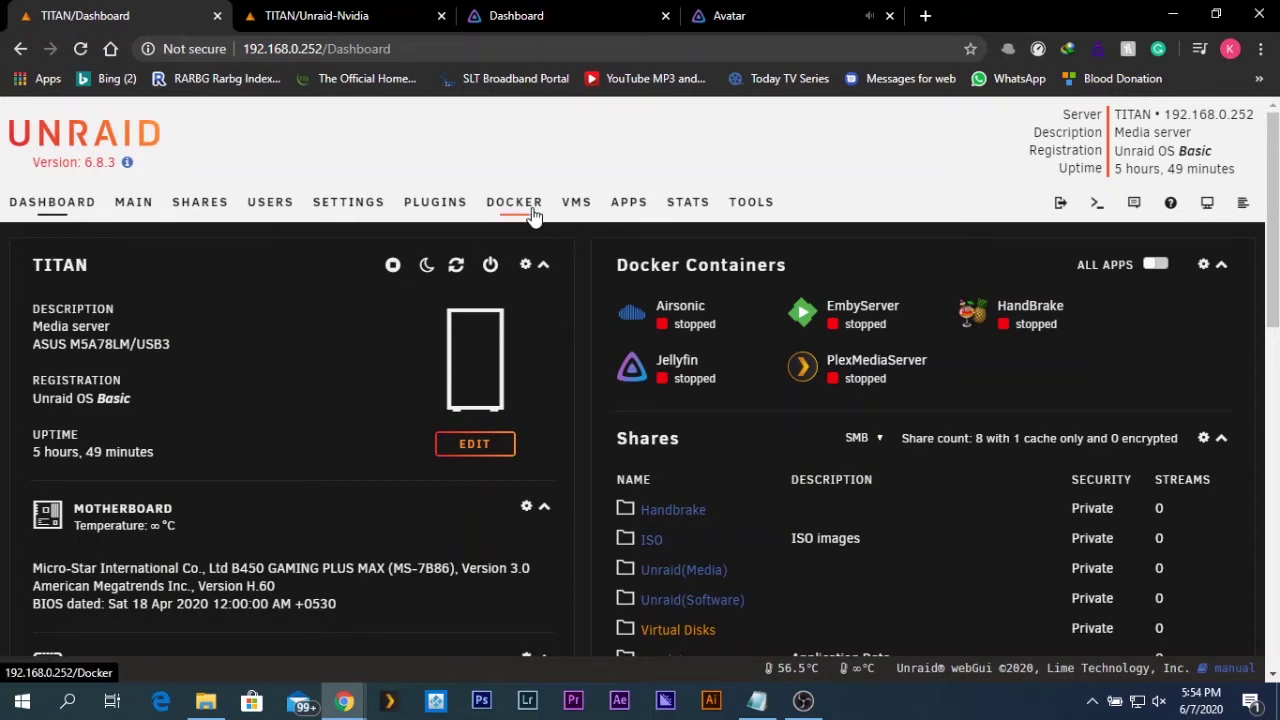
Step: Search Community Applications for the Unraid Nvidia plugin and look over its entry
click(643, 211)
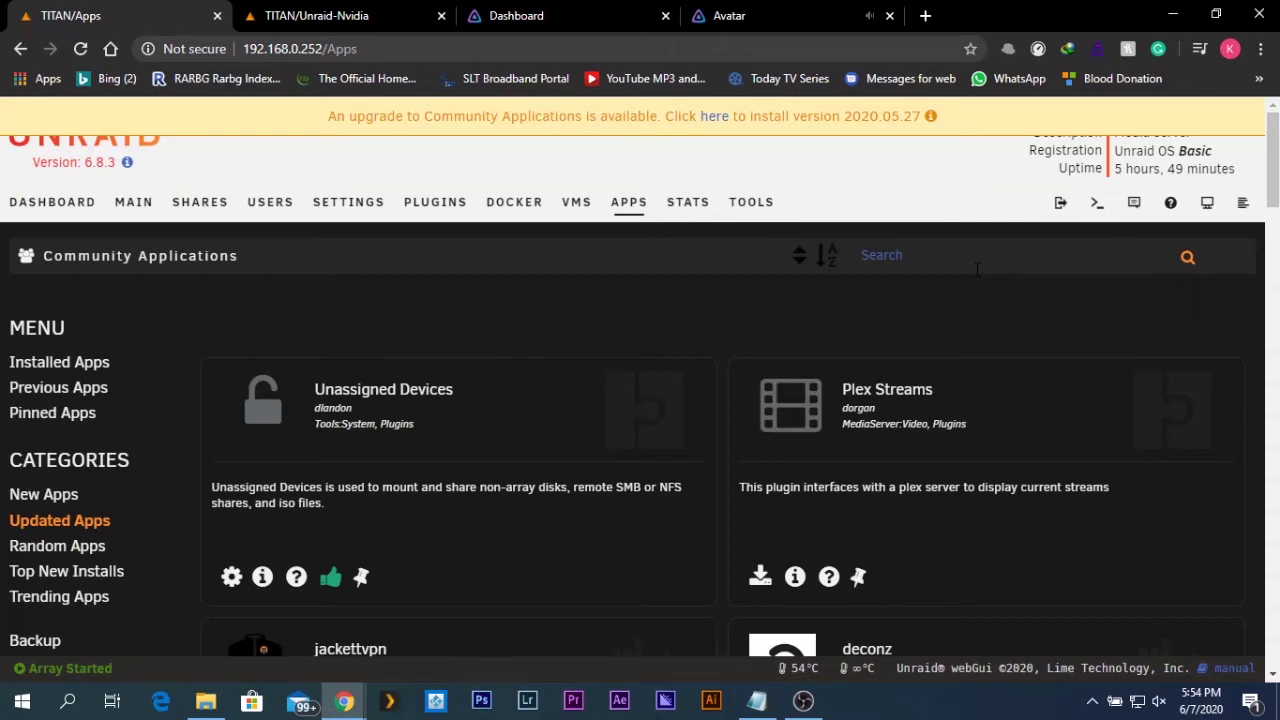
text(unraid )
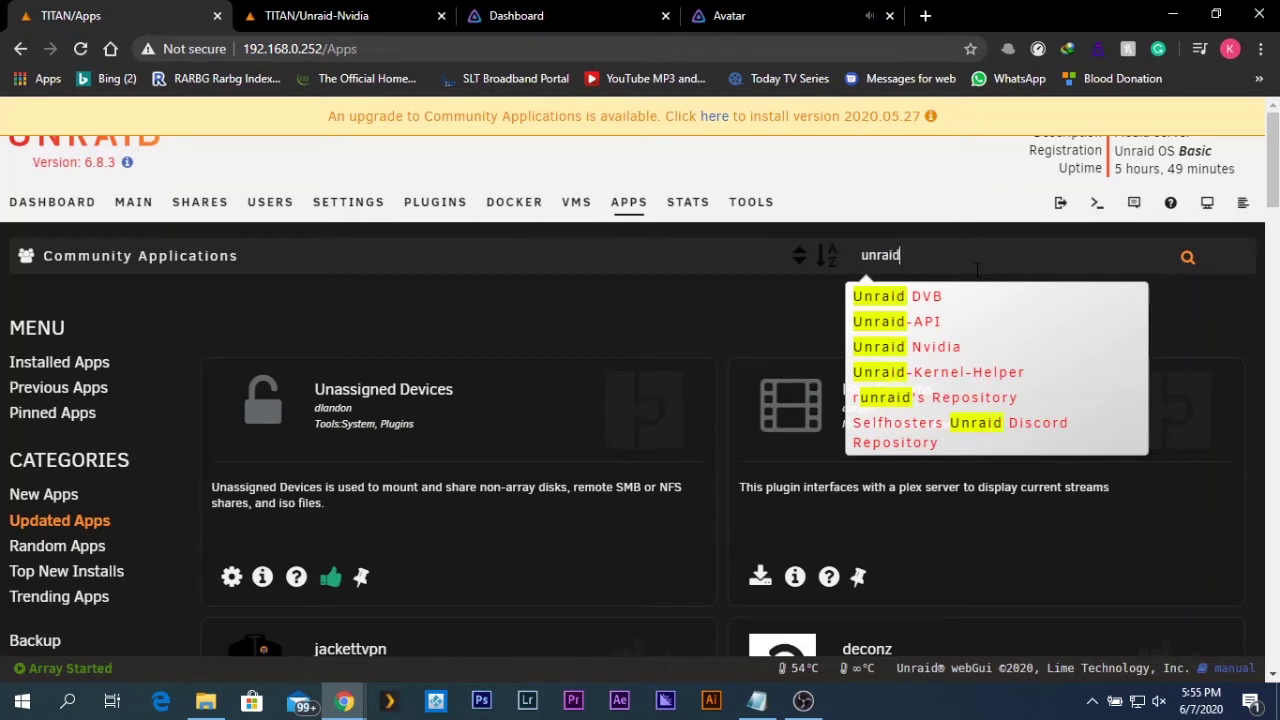
text(n)
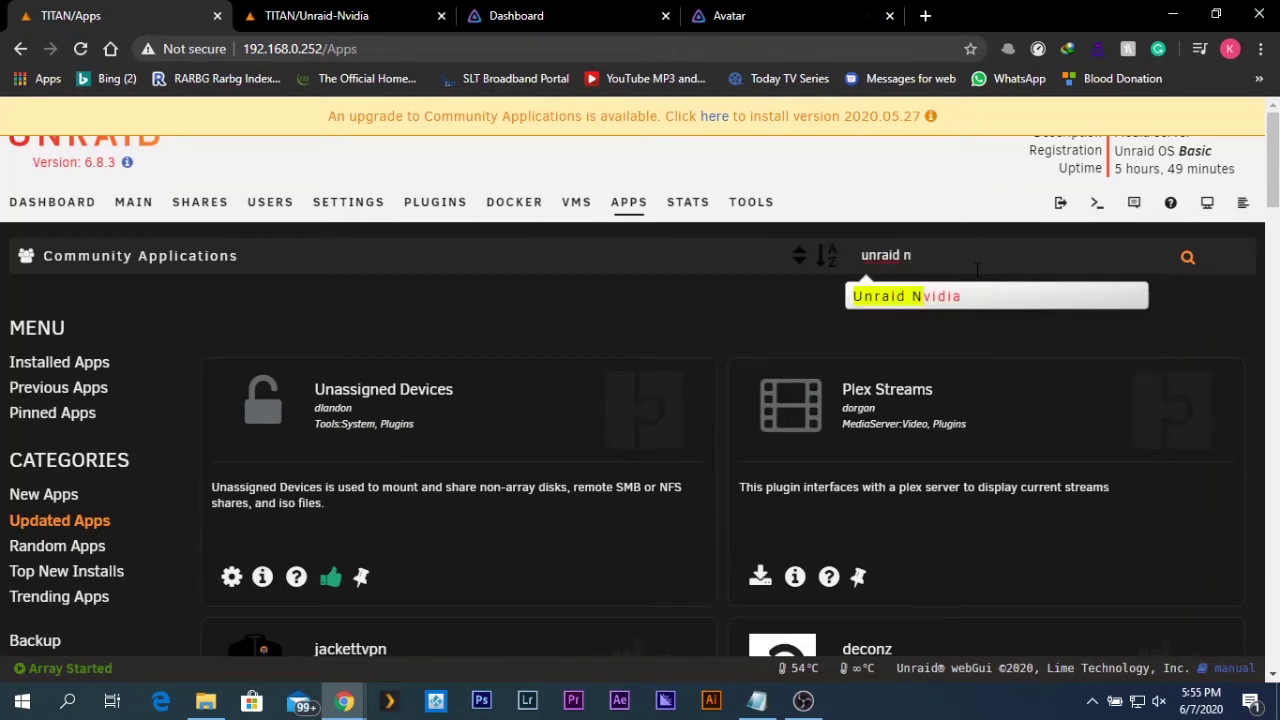
click(960, 296)
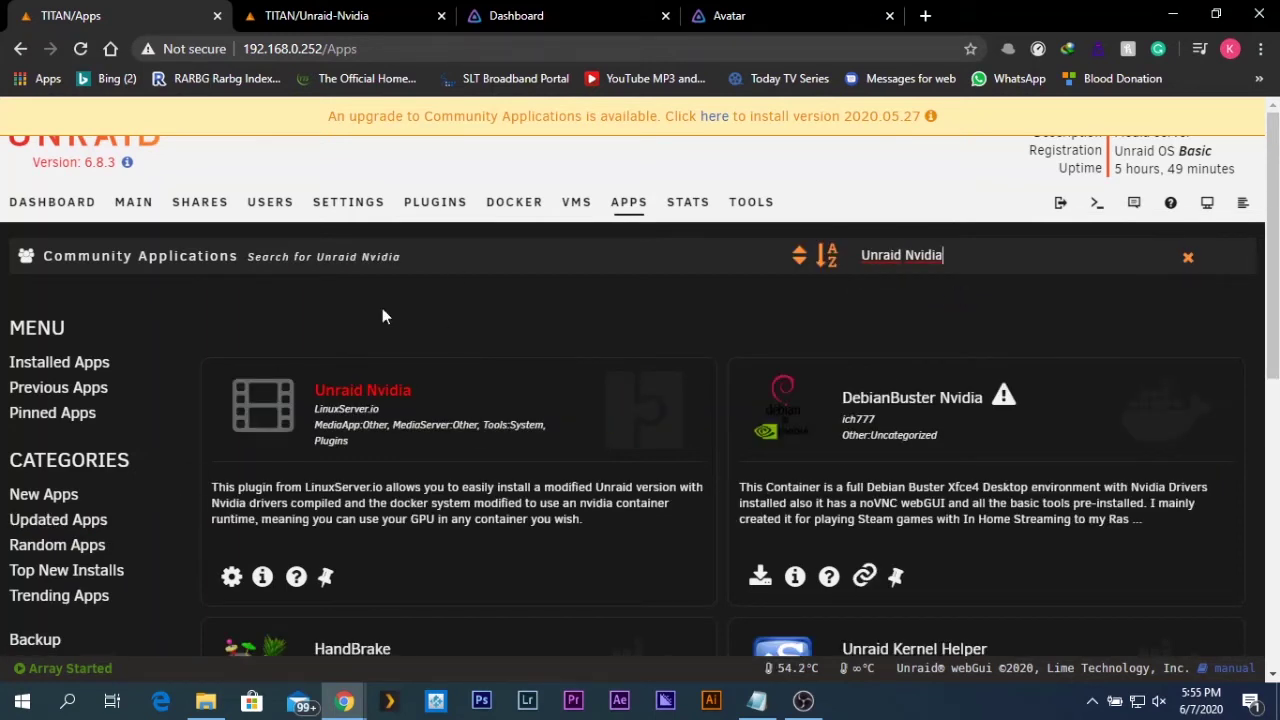
scroll(358, 455, down, 1)
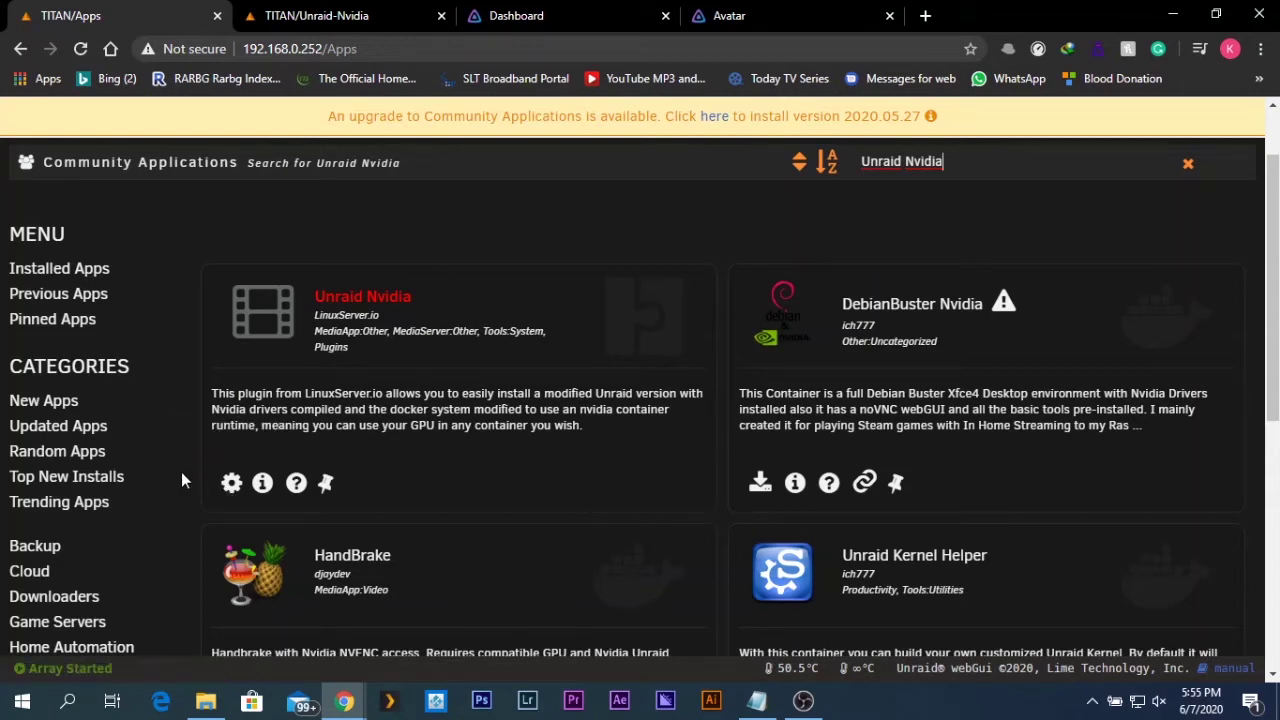
scroll(265, 550, up, 1)
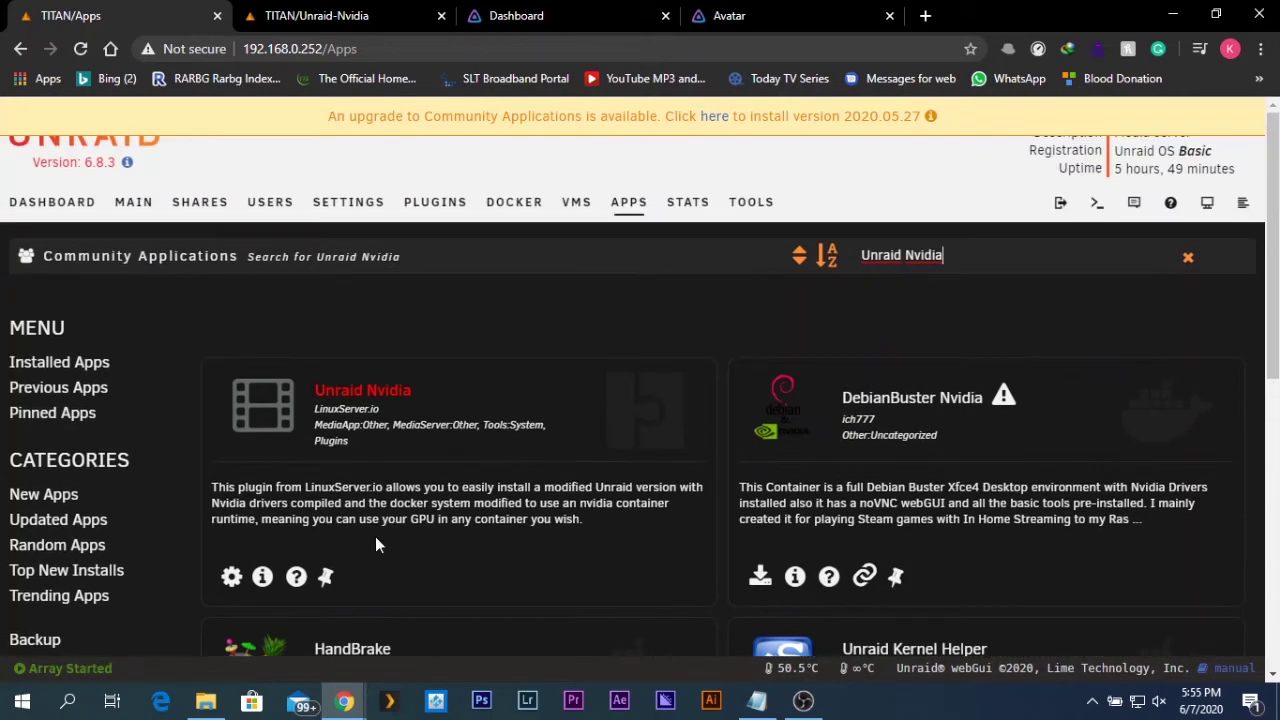
Step: Find Unraid Nvidia among the server's user utilities and view the available Nvidia Unraid builds on its plugin page
click(350, 218)
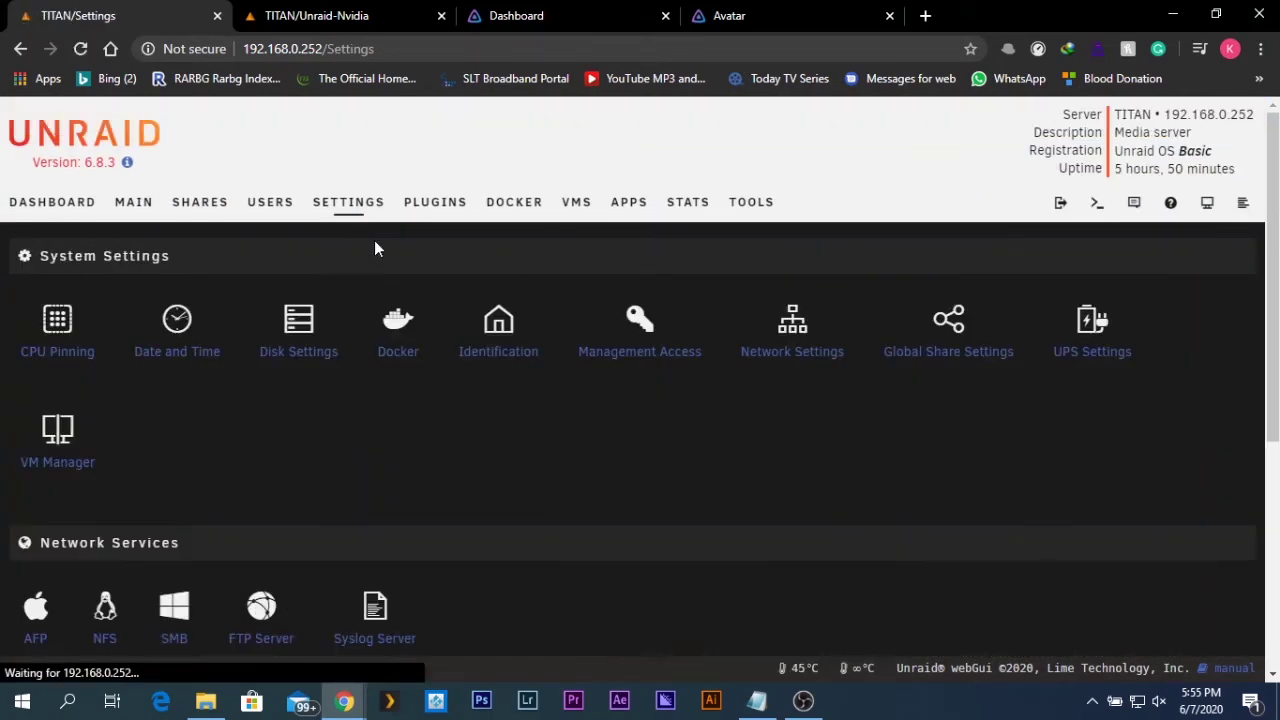
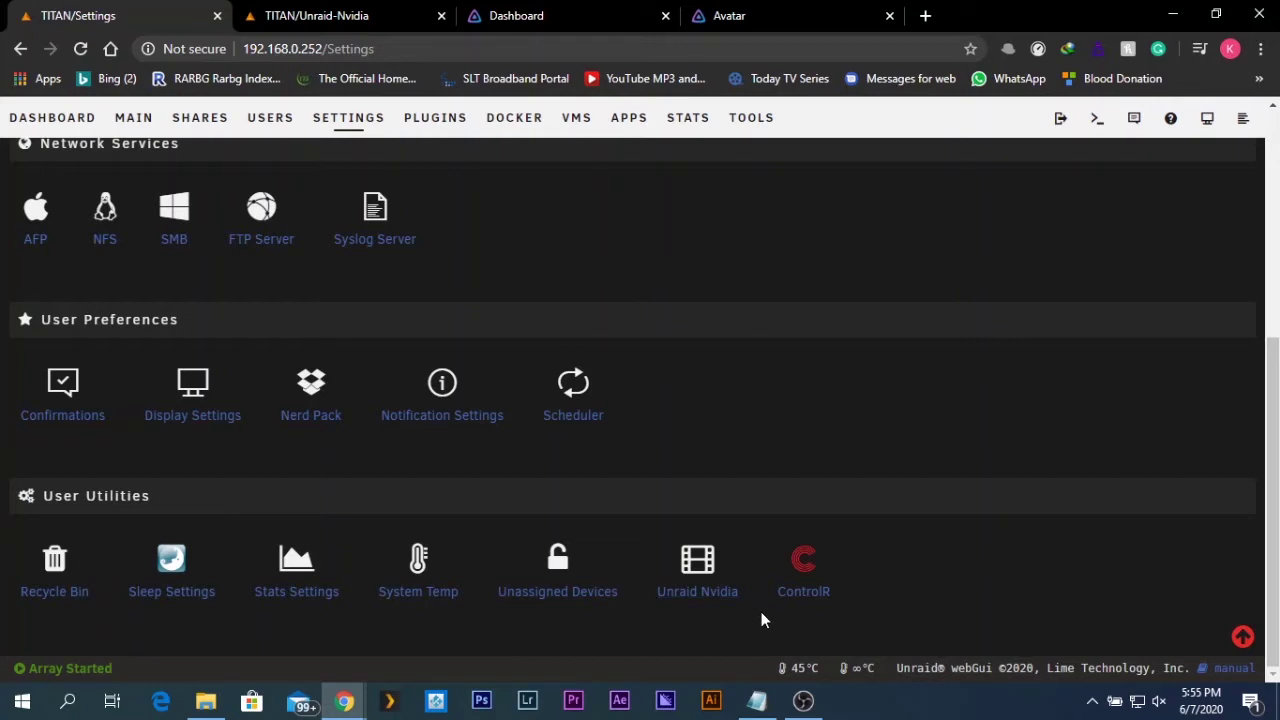
click(358, 10)
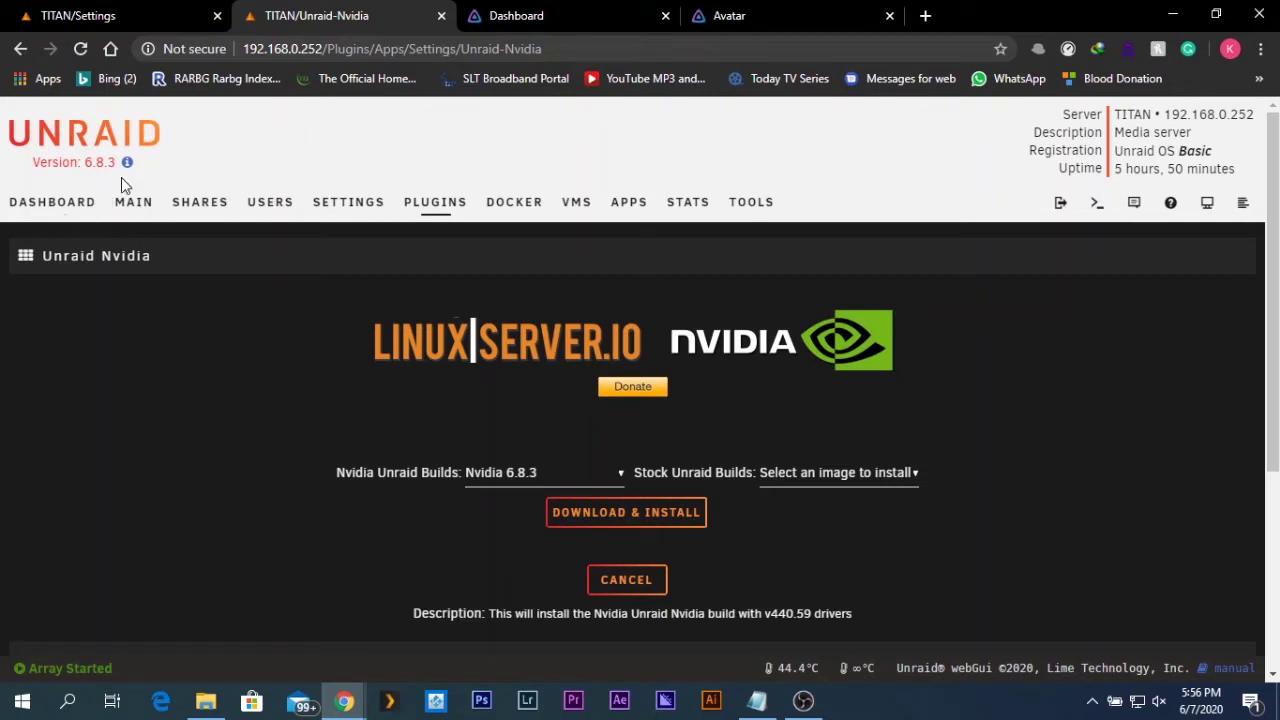
click(517, 482)
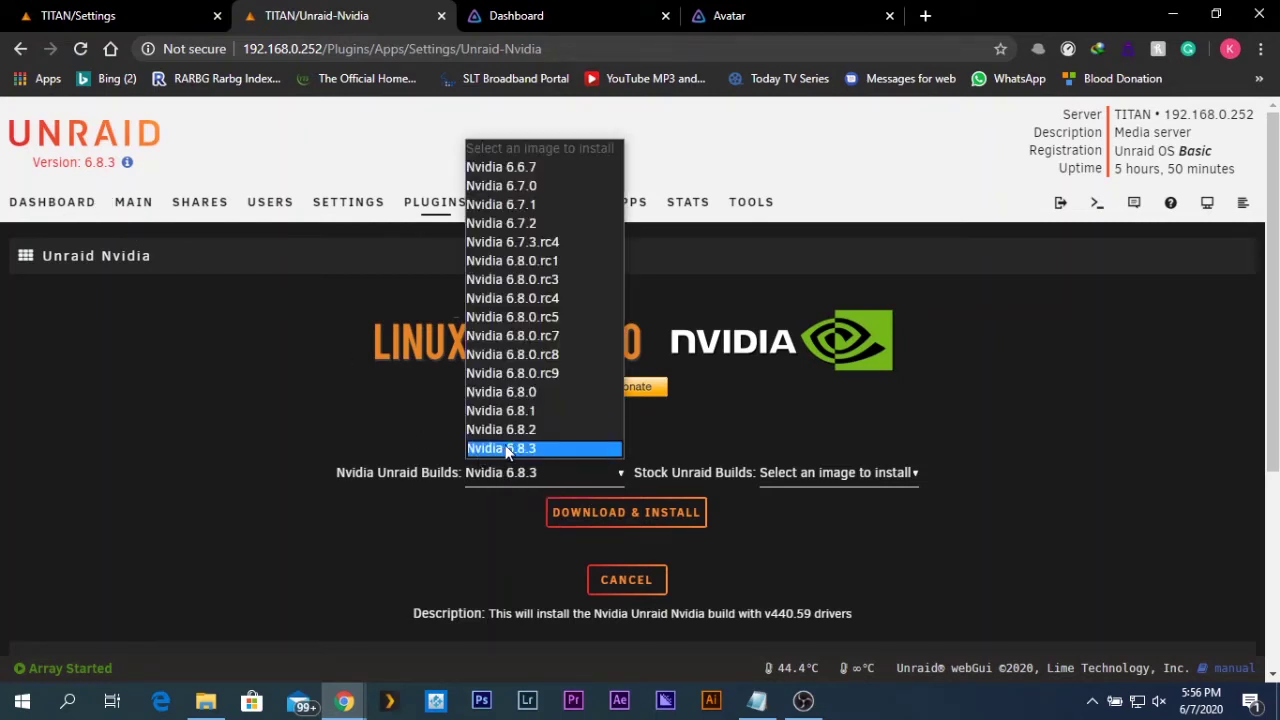
click(359, 429)
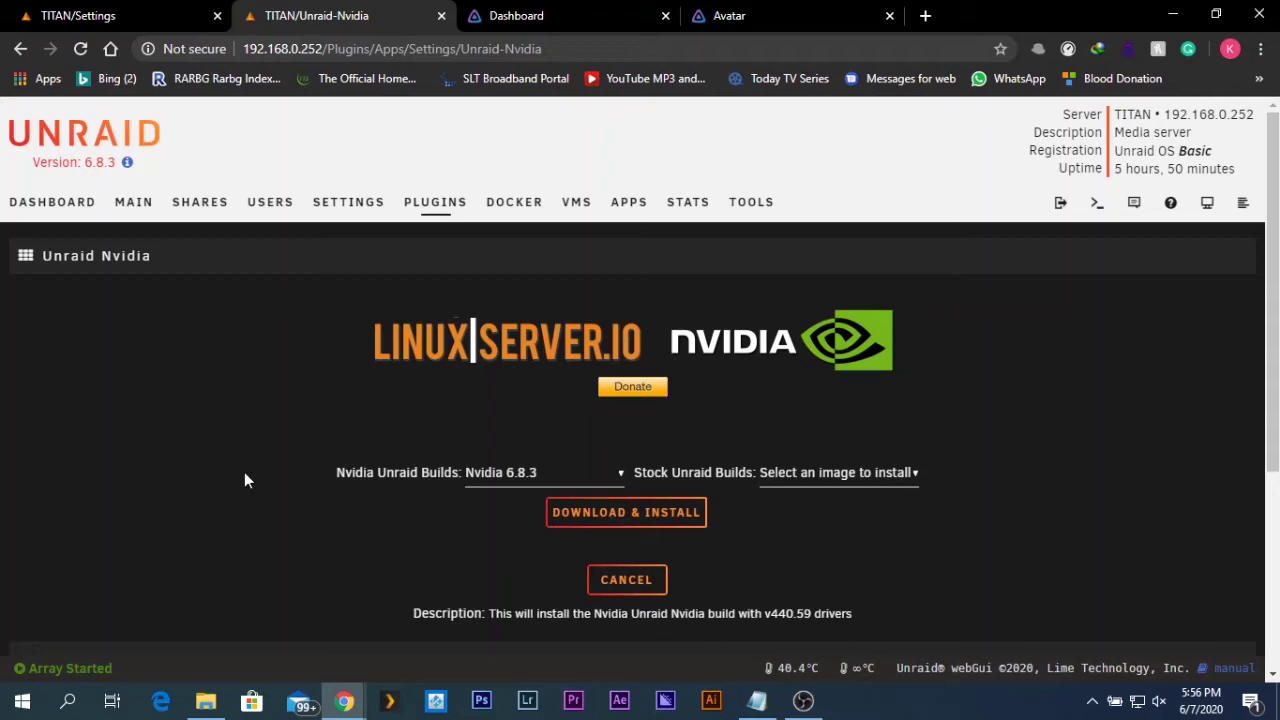
Step: Review the Nvidia driver version, GPU model and GPU UUID information on the Unraid Nvidia plugin page
scroll(244, 472, down, 2)
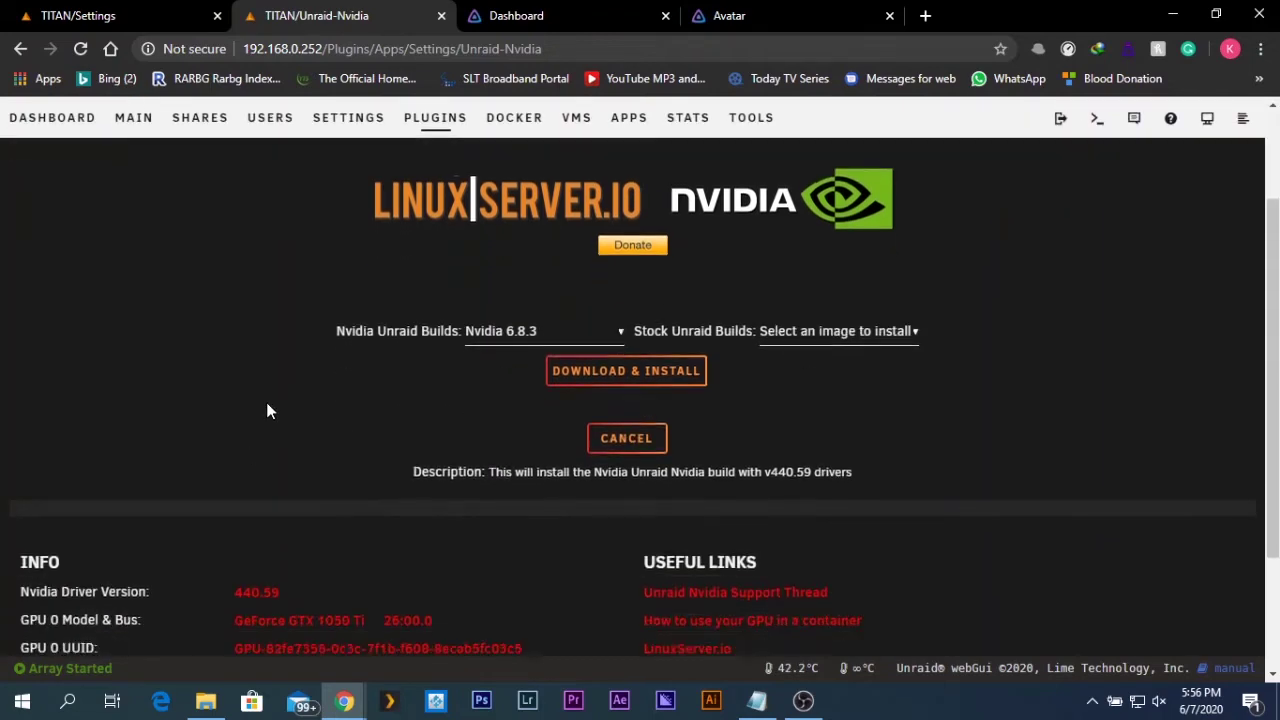
scroll(266, 409, up, 3)
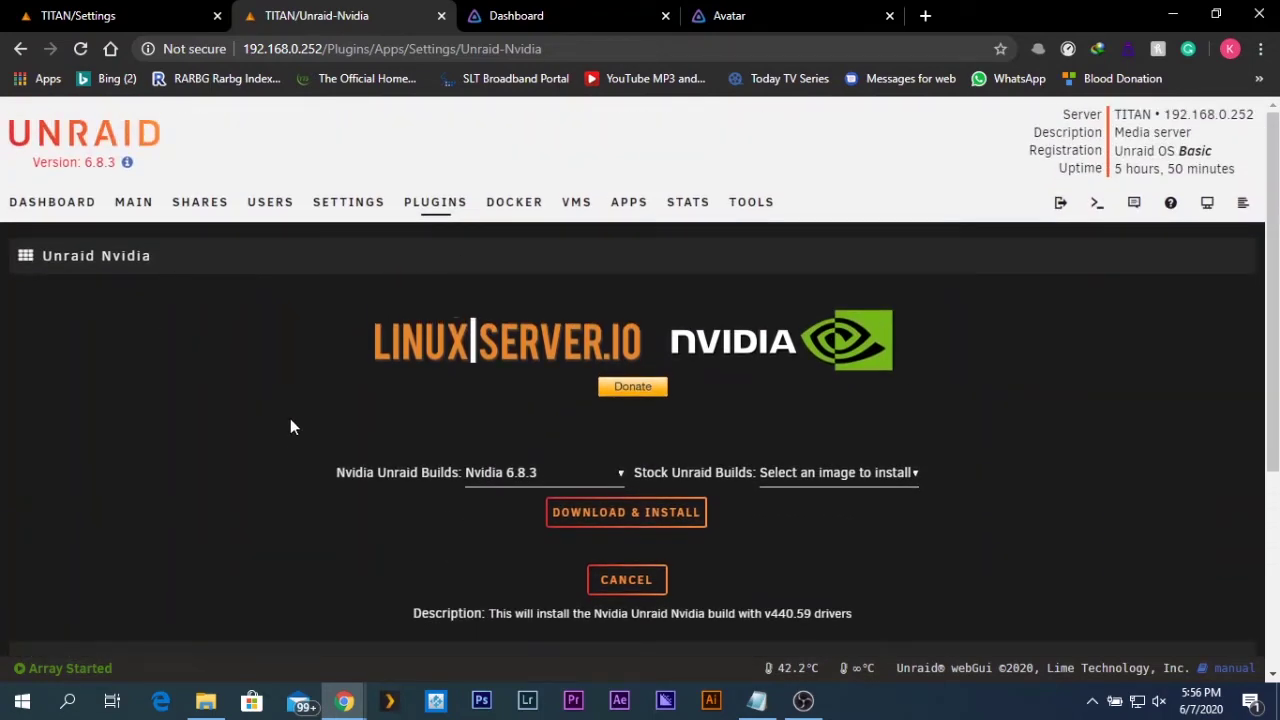
scroll(290, 427, down, 5)
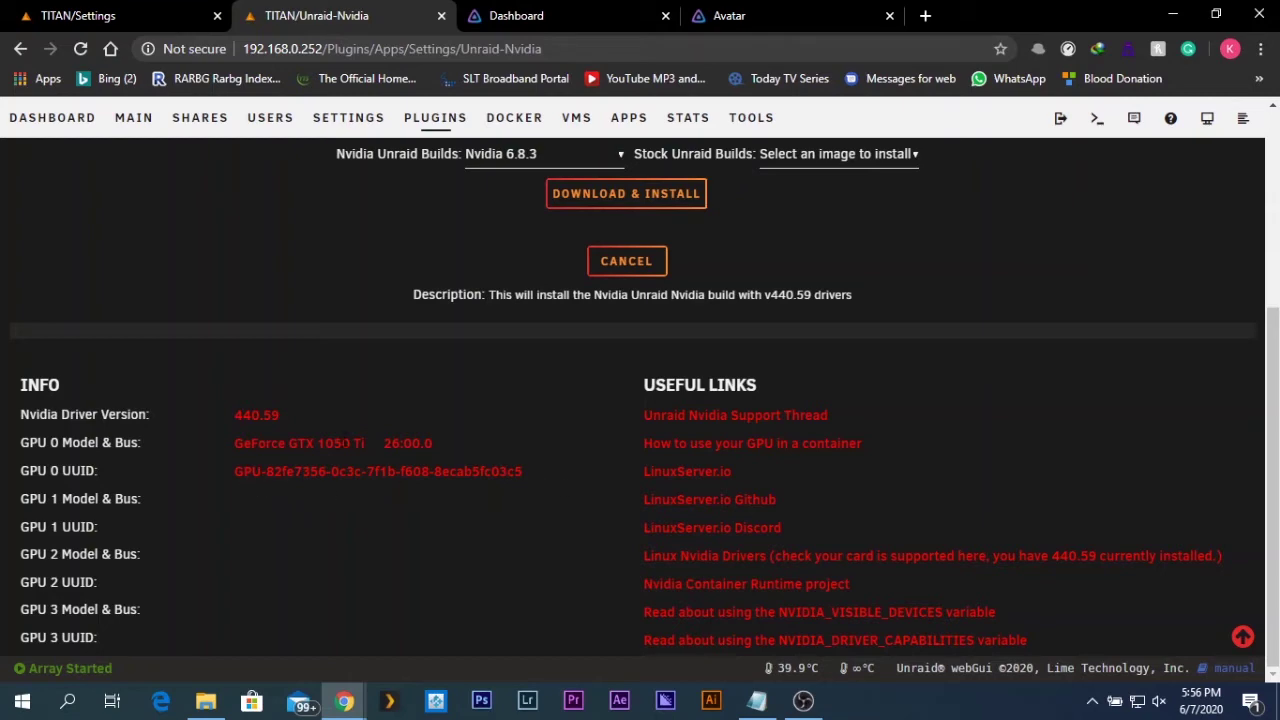
scroll(421, 428, up, 3)
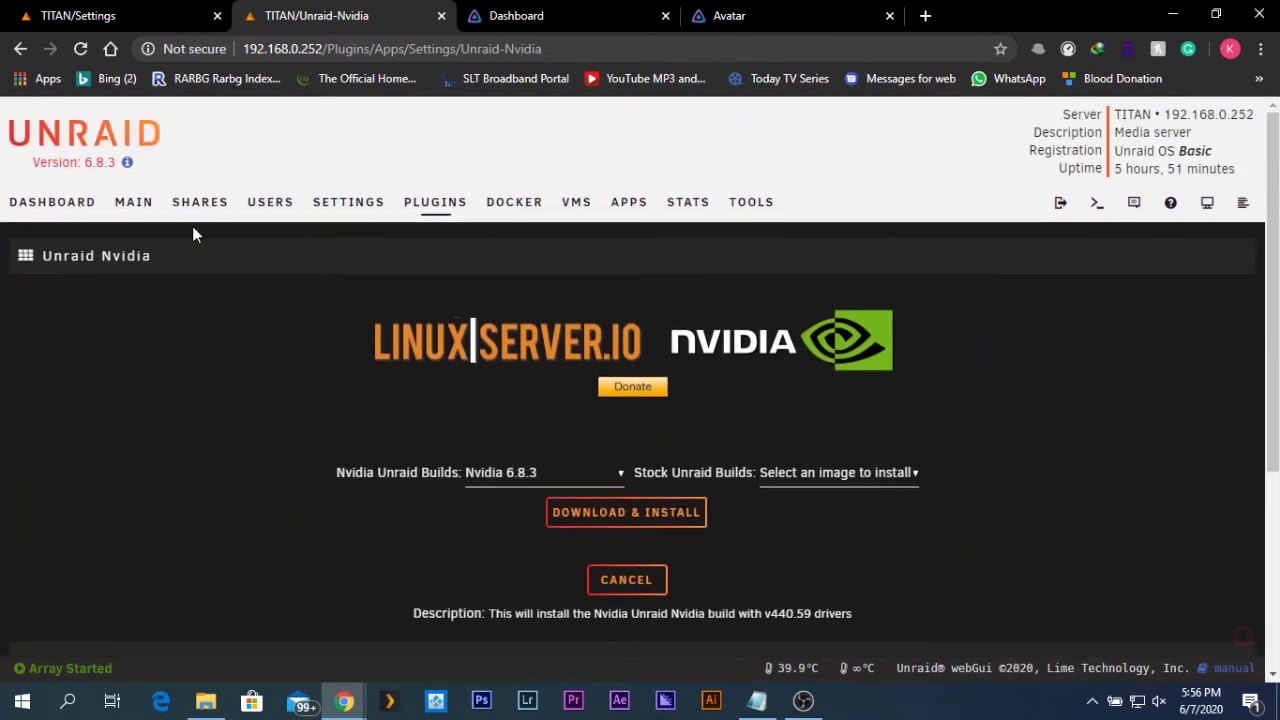
Step: Open the Jellyfin Docker container's configuration for editing
click(48, 10)
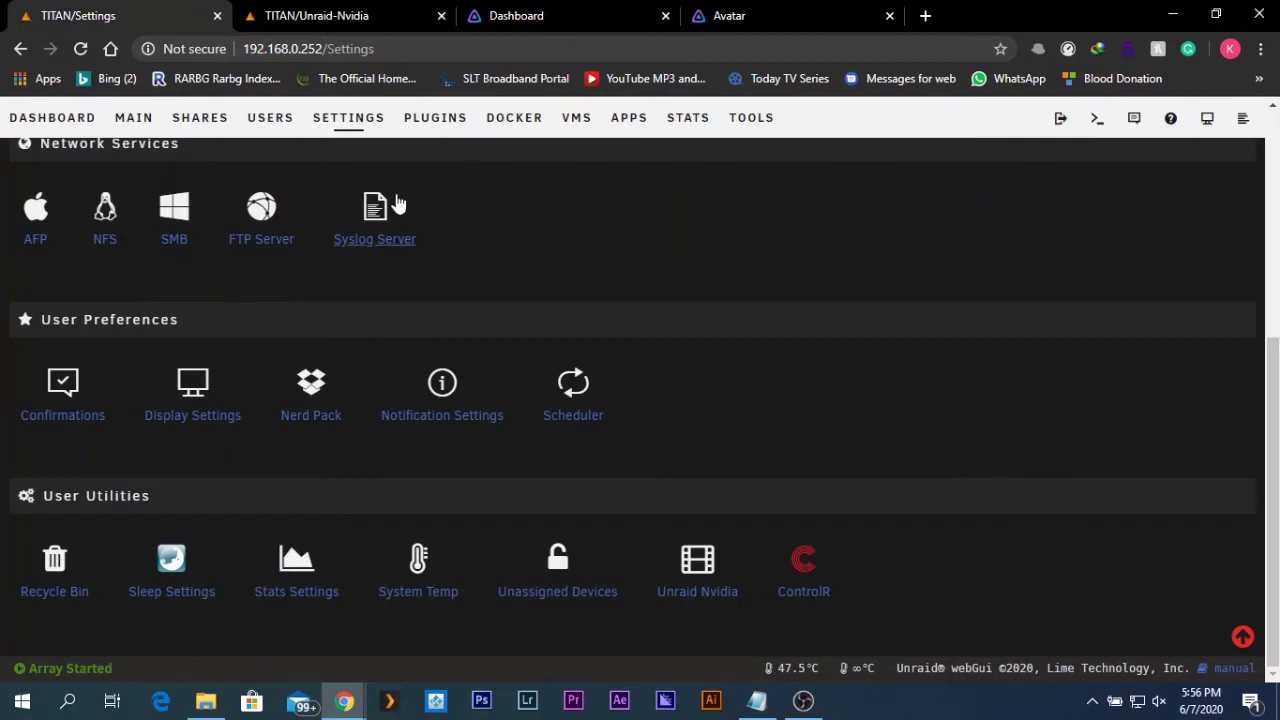
click(522, 128)
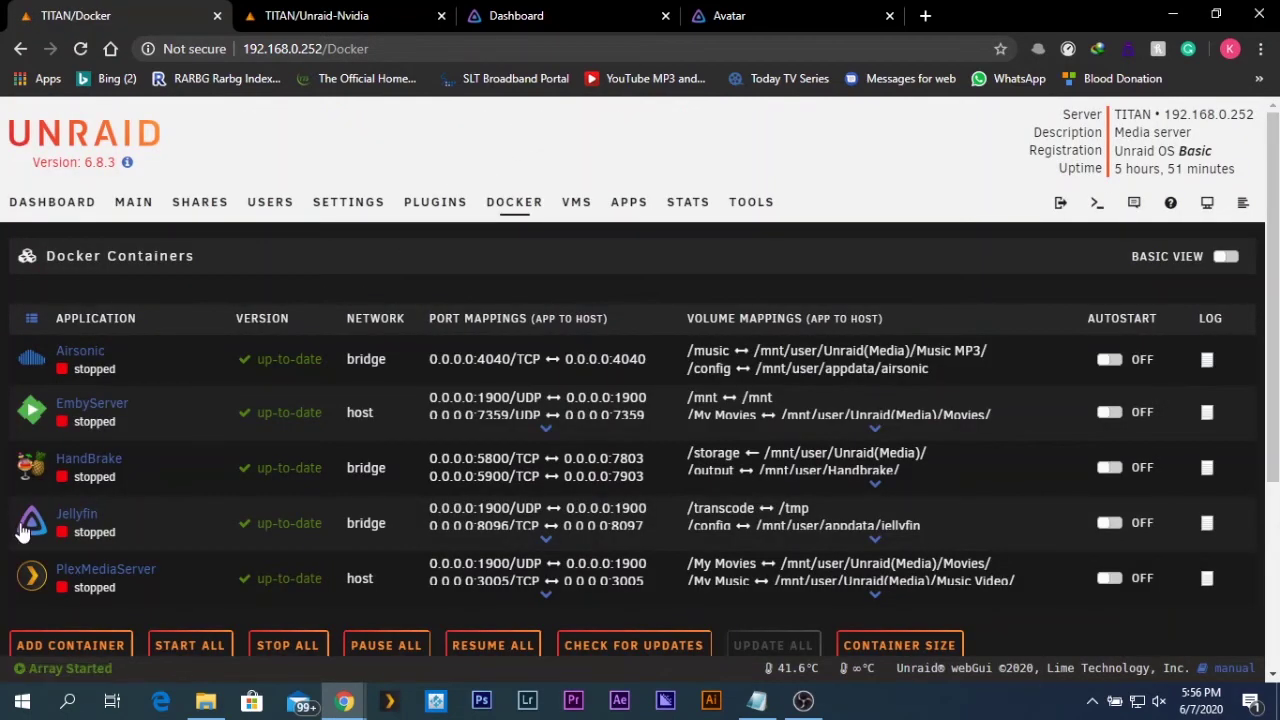
click(31, 530)
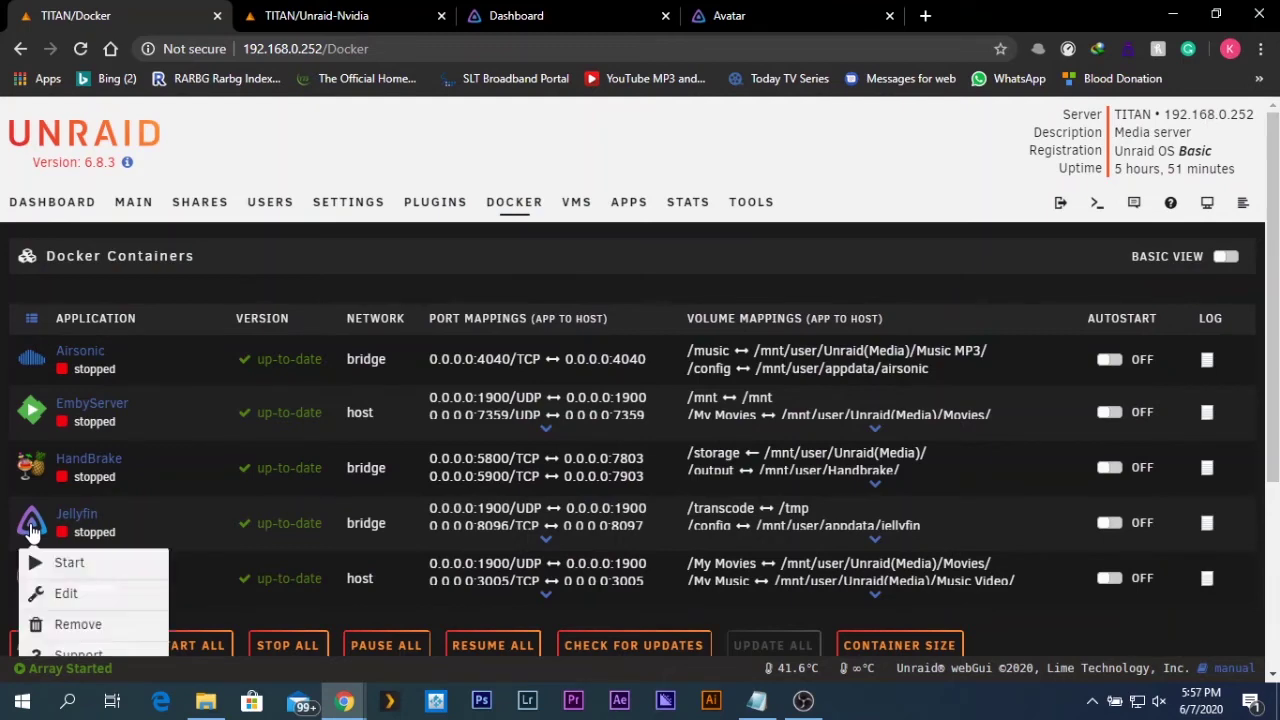
scroll(60, 518, down, 1)
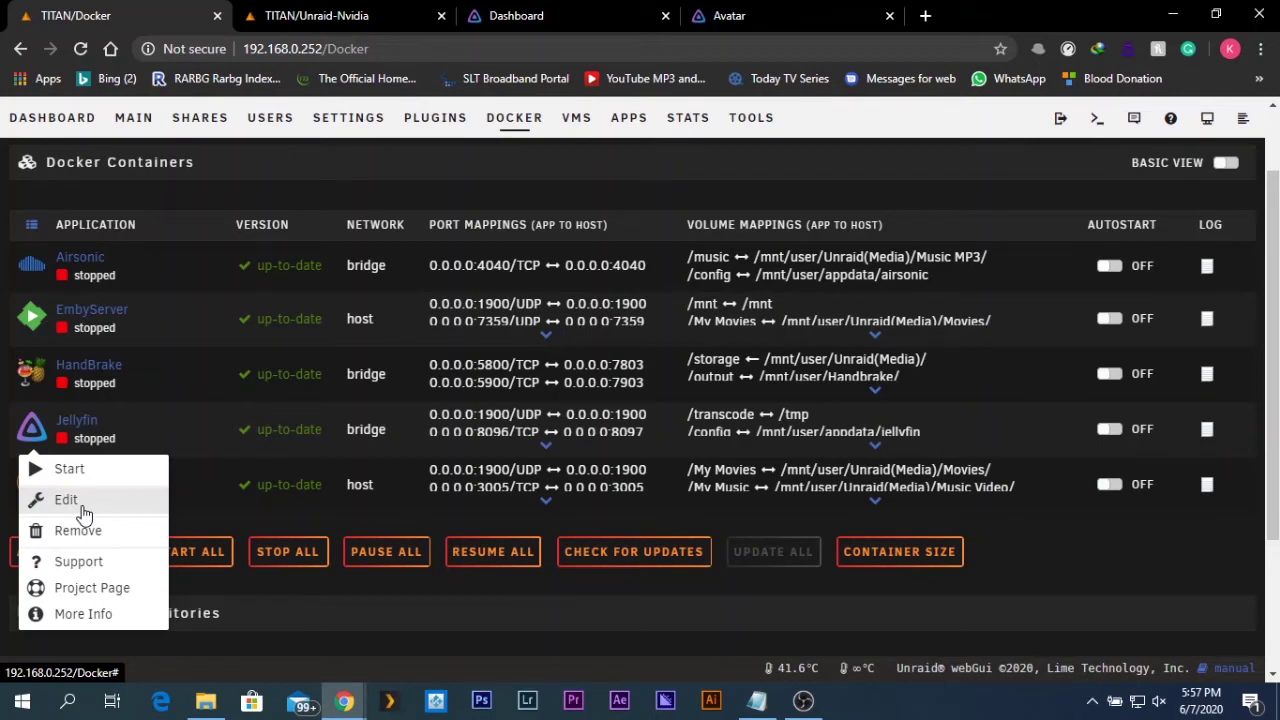
click(83, 508)
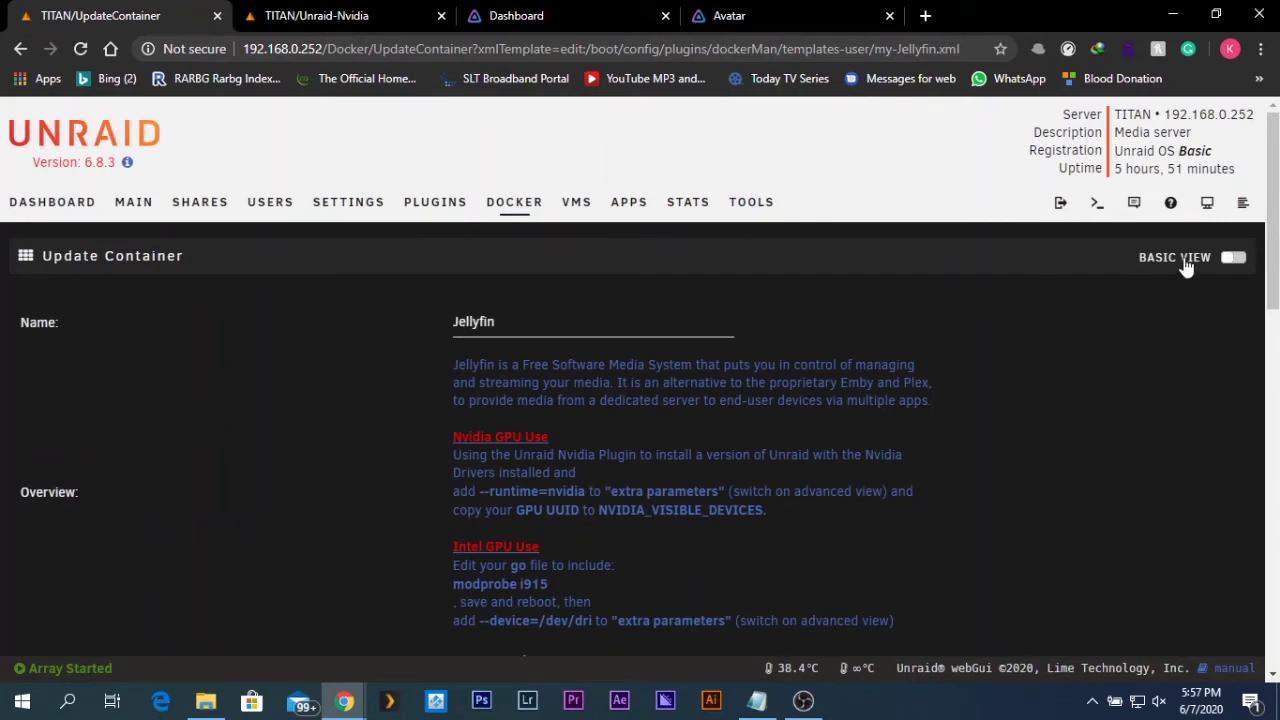
Step: Show the advanced view of the Jellyfin container settings and set Extra Parameters to --runtime=nvidia
click(1234, 259)
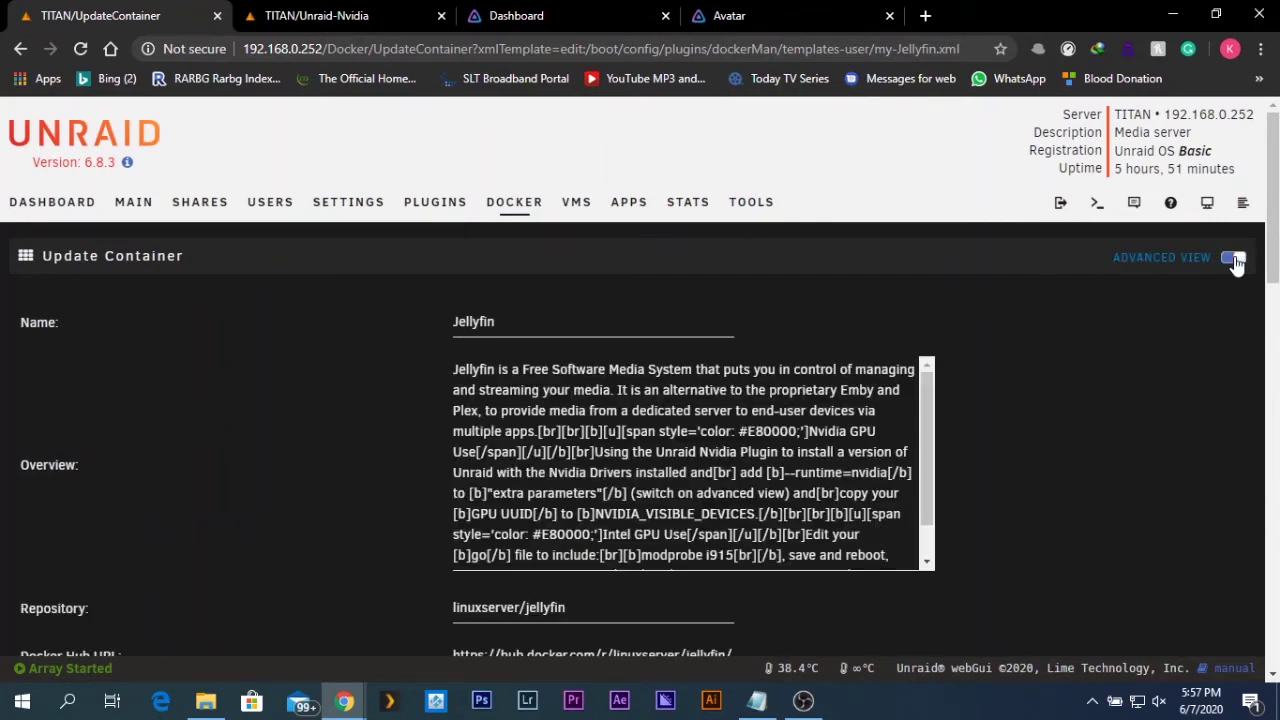
scroll(1213, 346, down, 1)
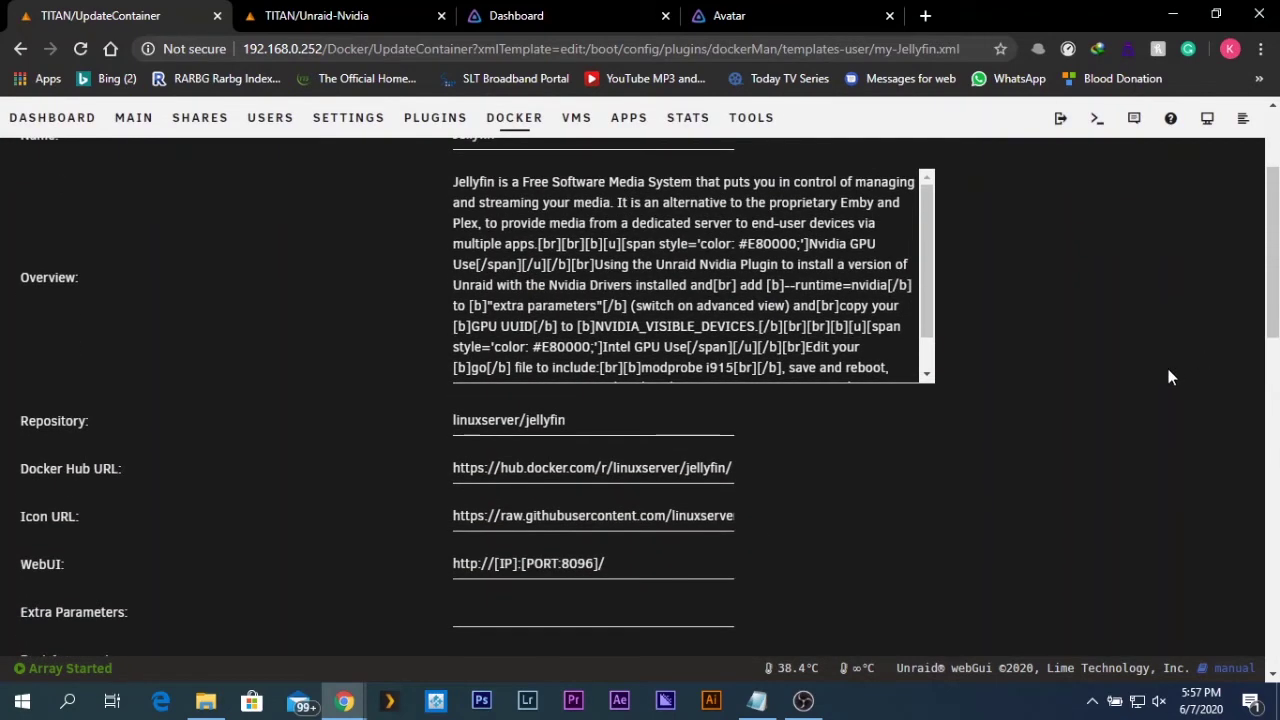
scroll(1088, 374, down, 2)
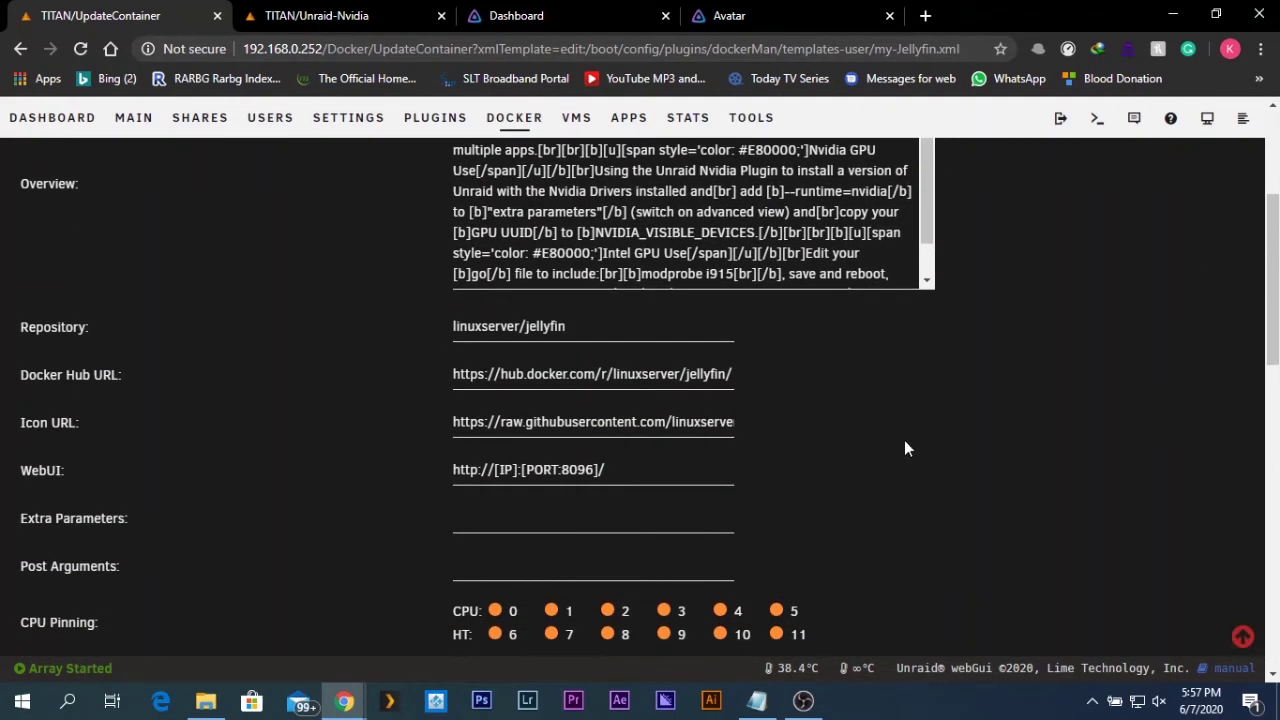
click(655, 528)
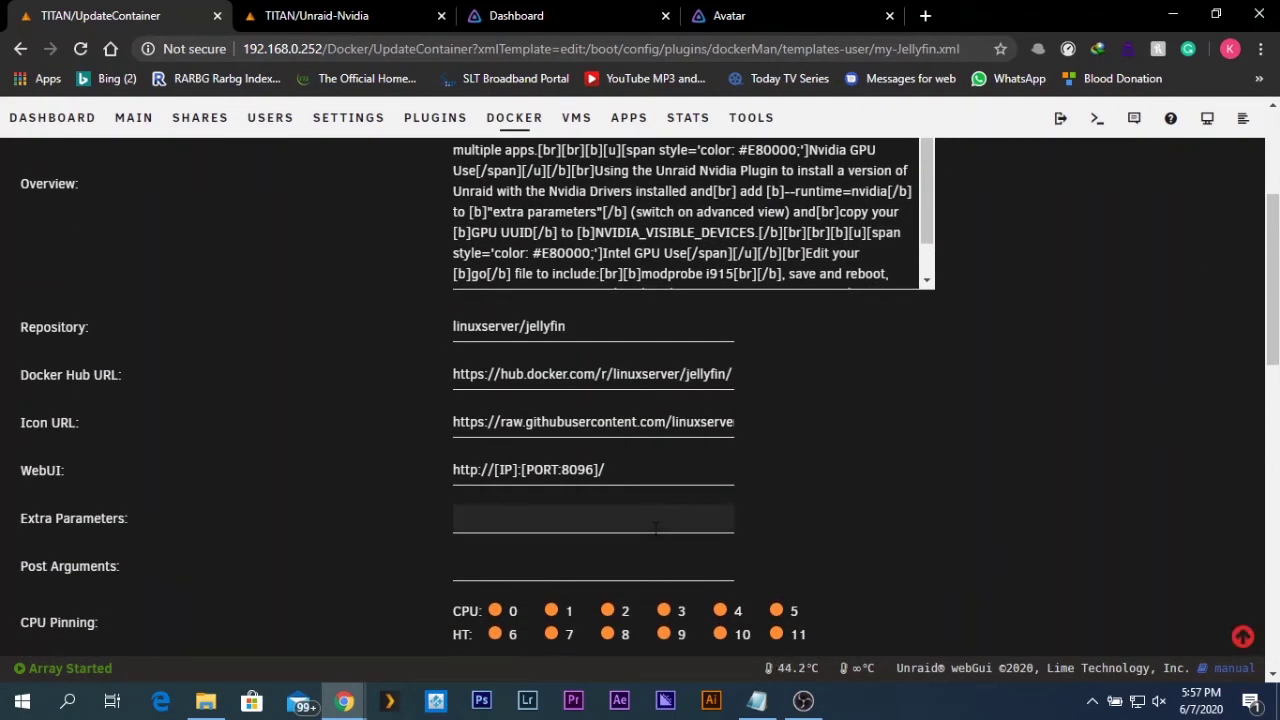
text(--runtime=nvid)
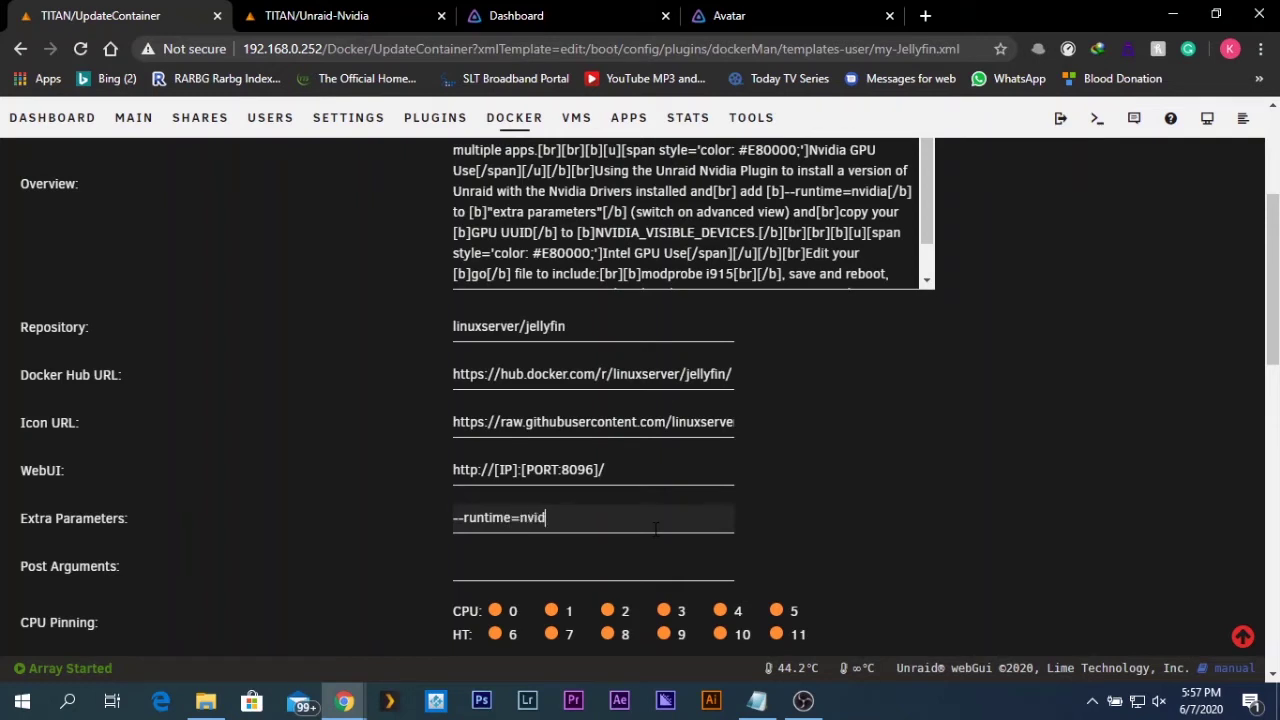
text(ia)
Step: Copy the GPU UUID from the Unraid notes in Notepad and paste it into the container's Nvidia Visible Devices setting
scroll(700, 500, down, 1)
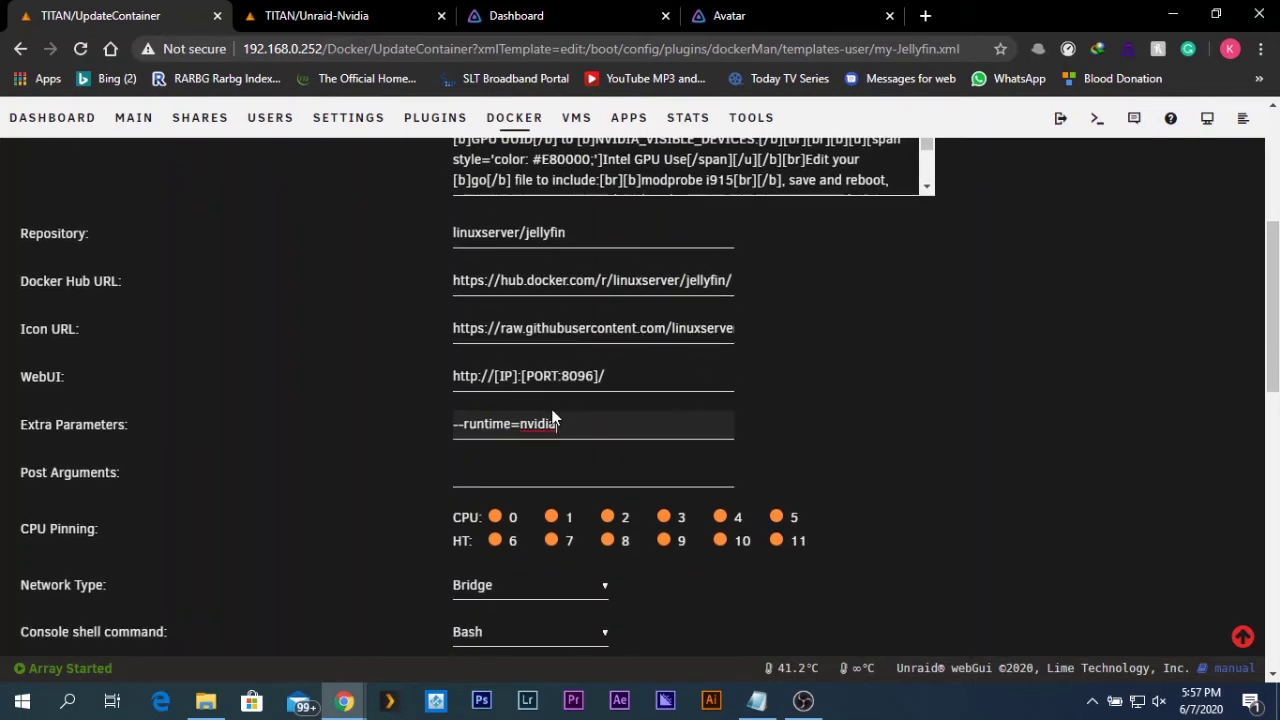
scroll(553, 418, down, 4)
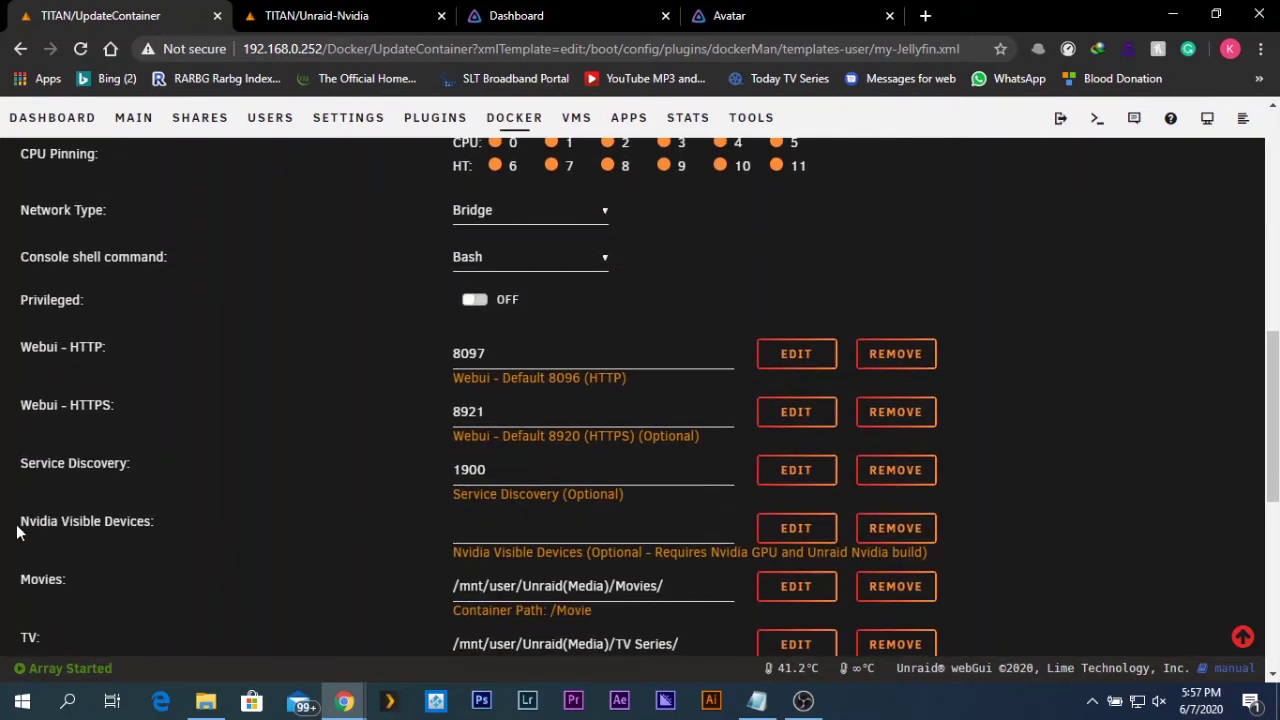
drag(18, 528, 159, 528)
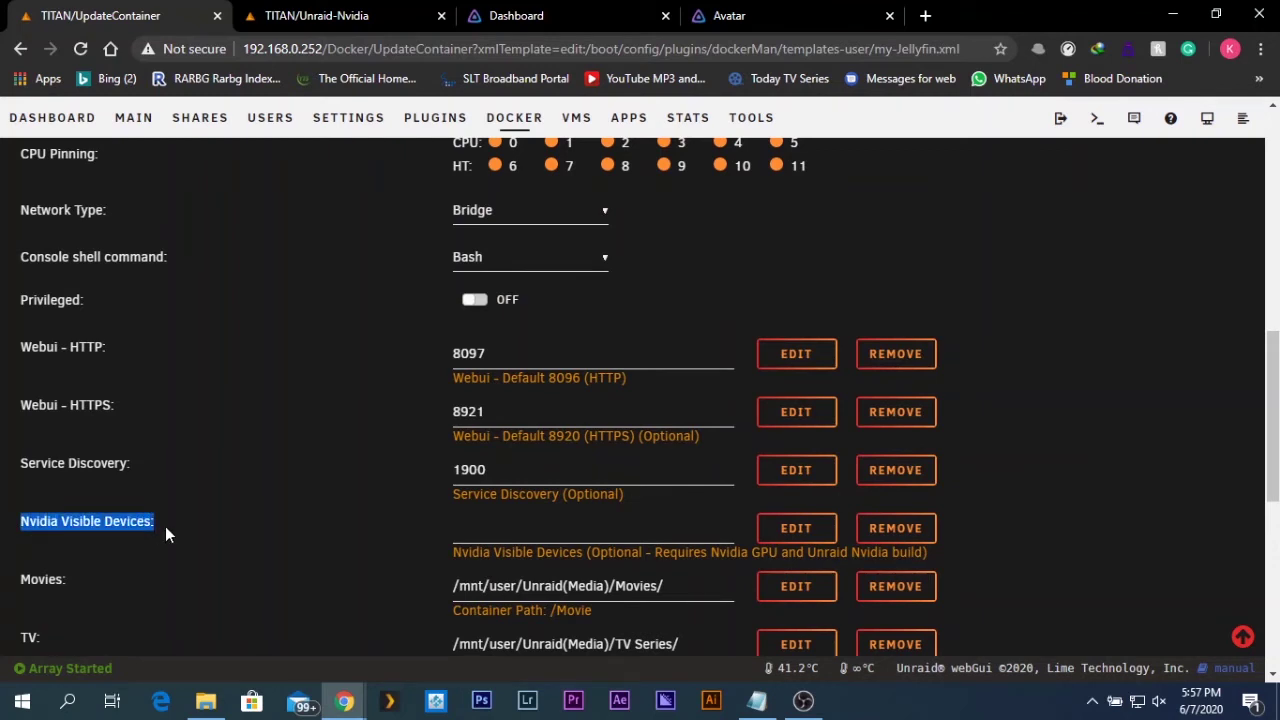
key(Tab)
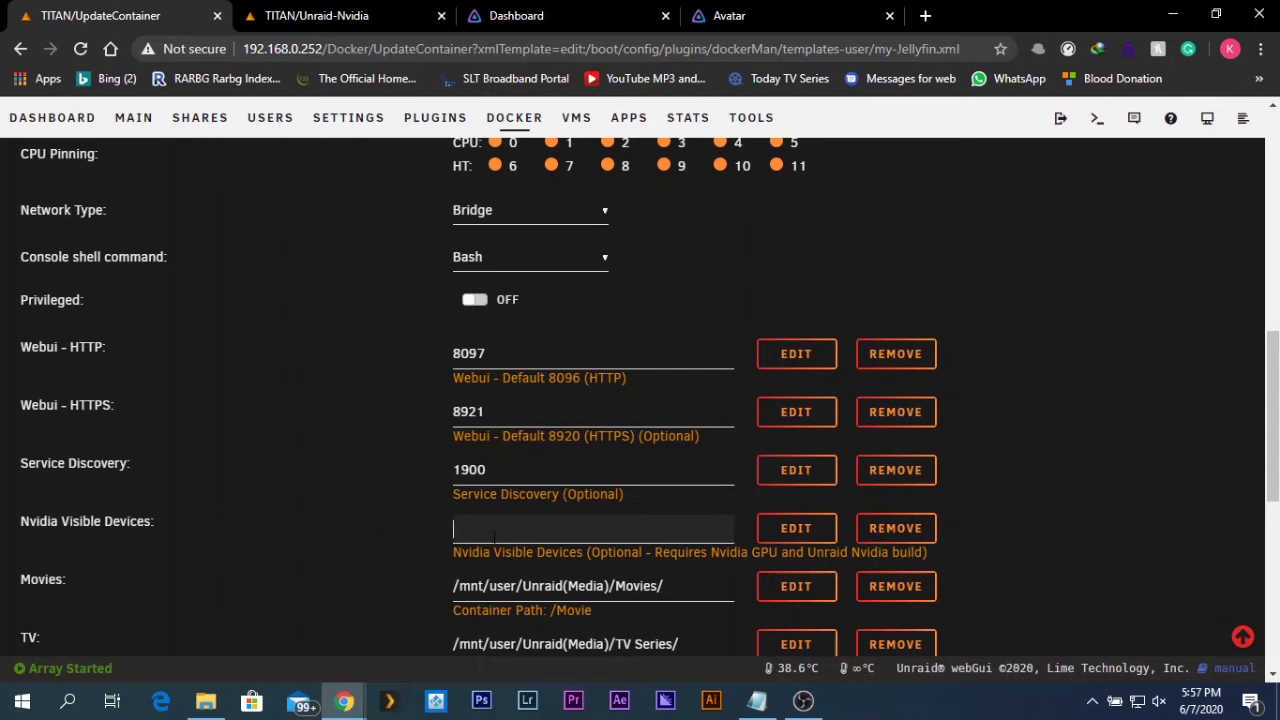
click(757, 700)
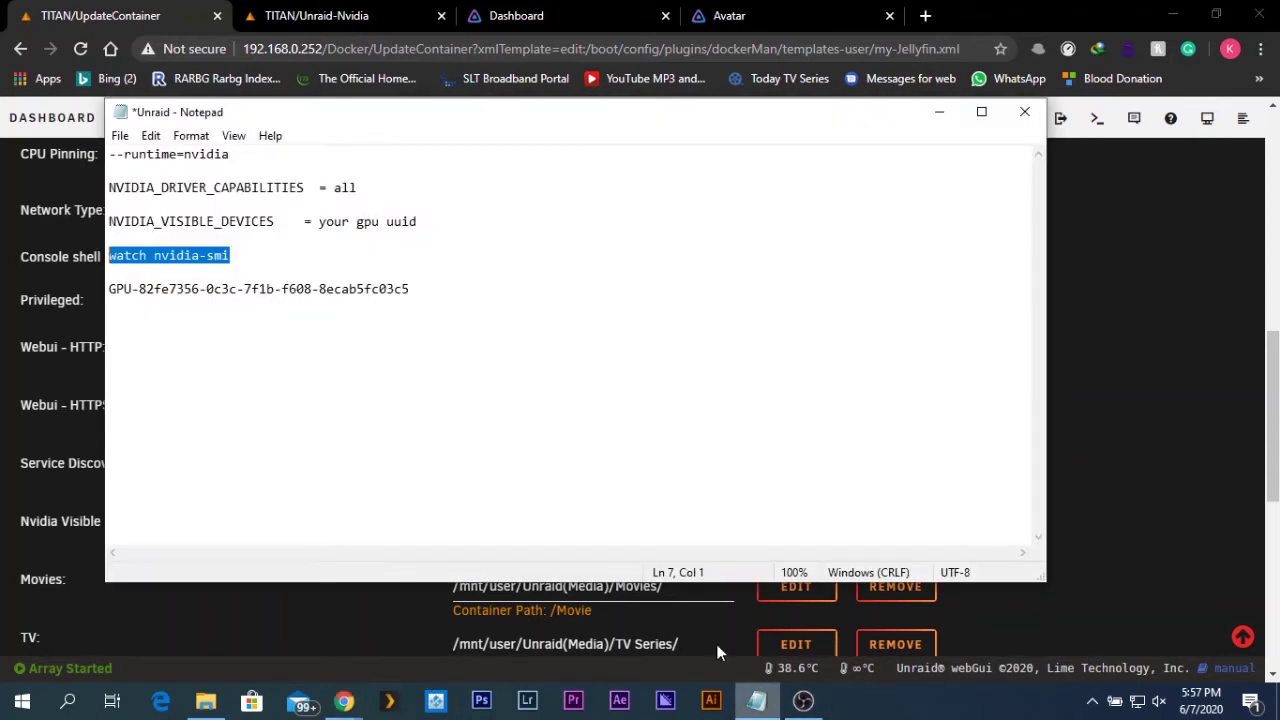
drag(410, 289, 115, 297)
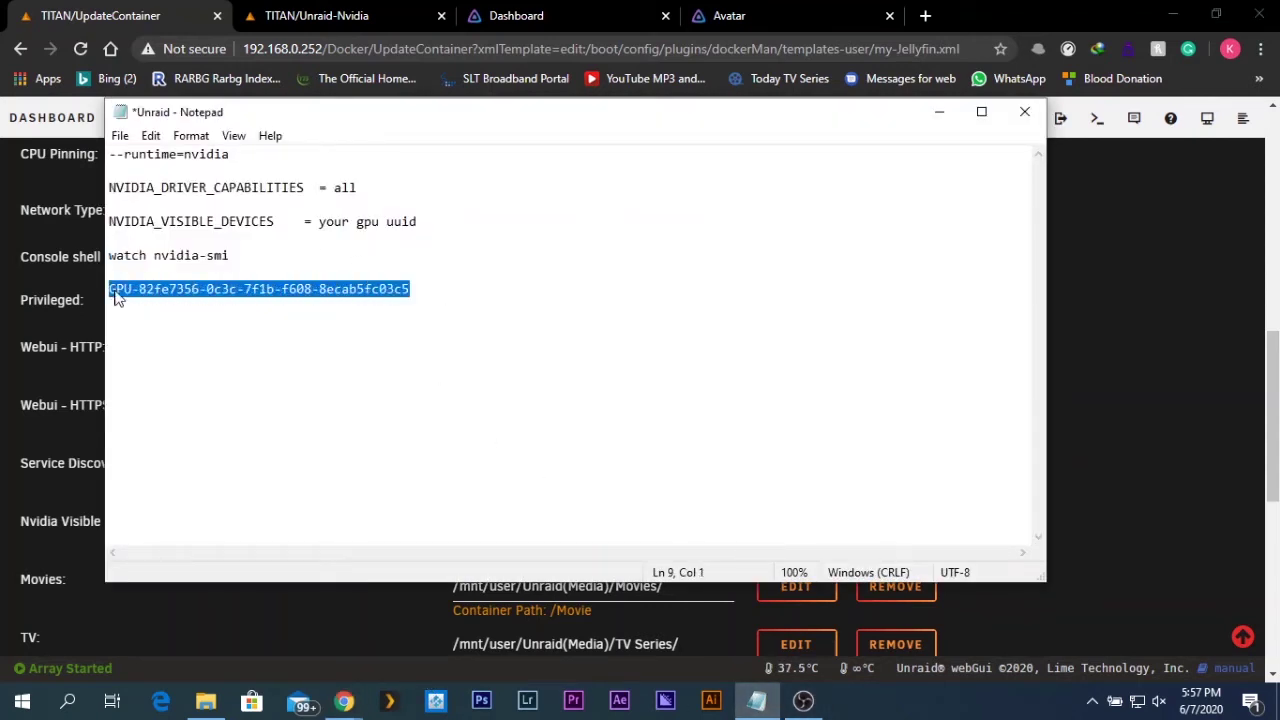
right_click(113, 290)
click(160, 348)
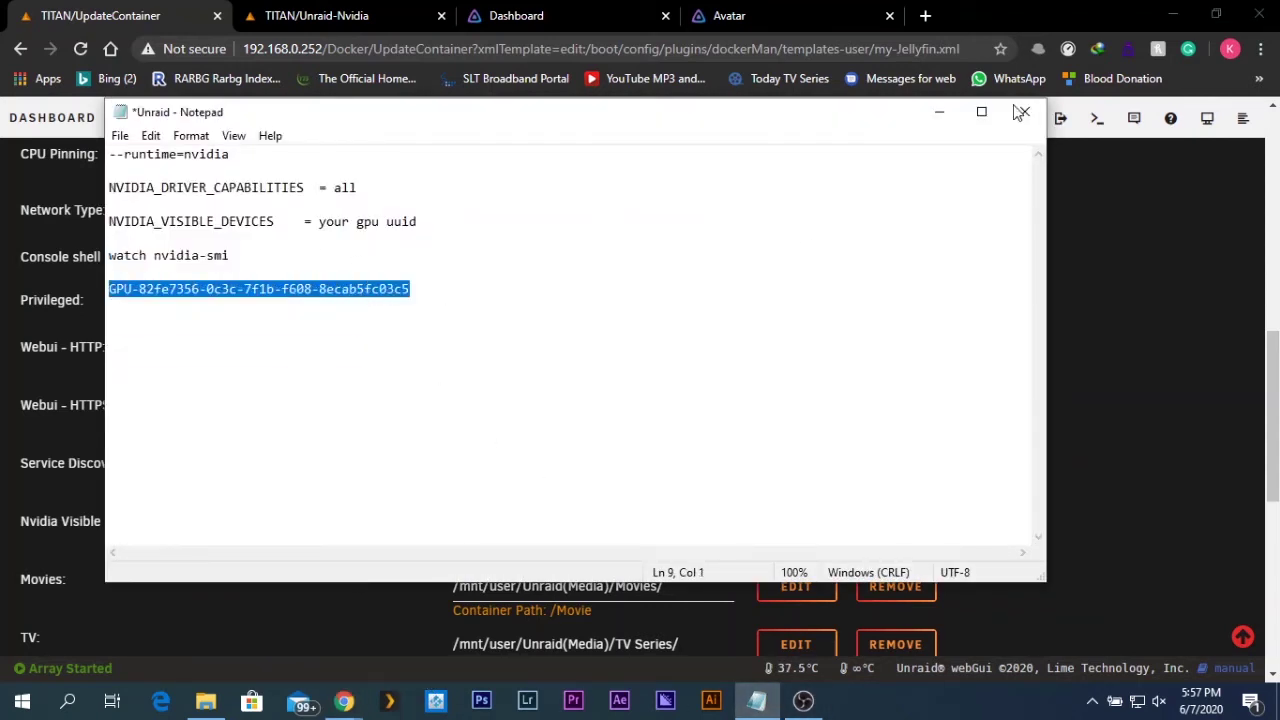
click(936, 112)
right_click(519, 531)
click(575, 357)
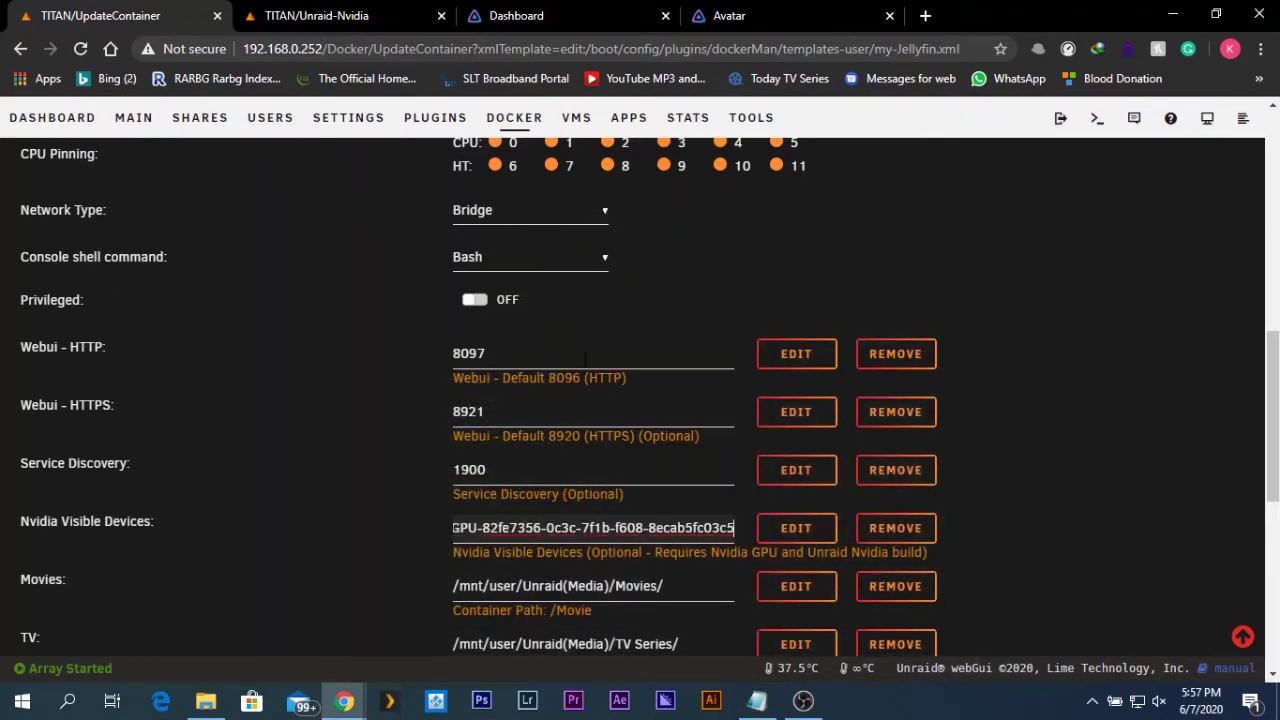
Step: Begin adding another configuration entry to the Jellyfin container with the config type Variable
scroll(386, 401, down, 2)
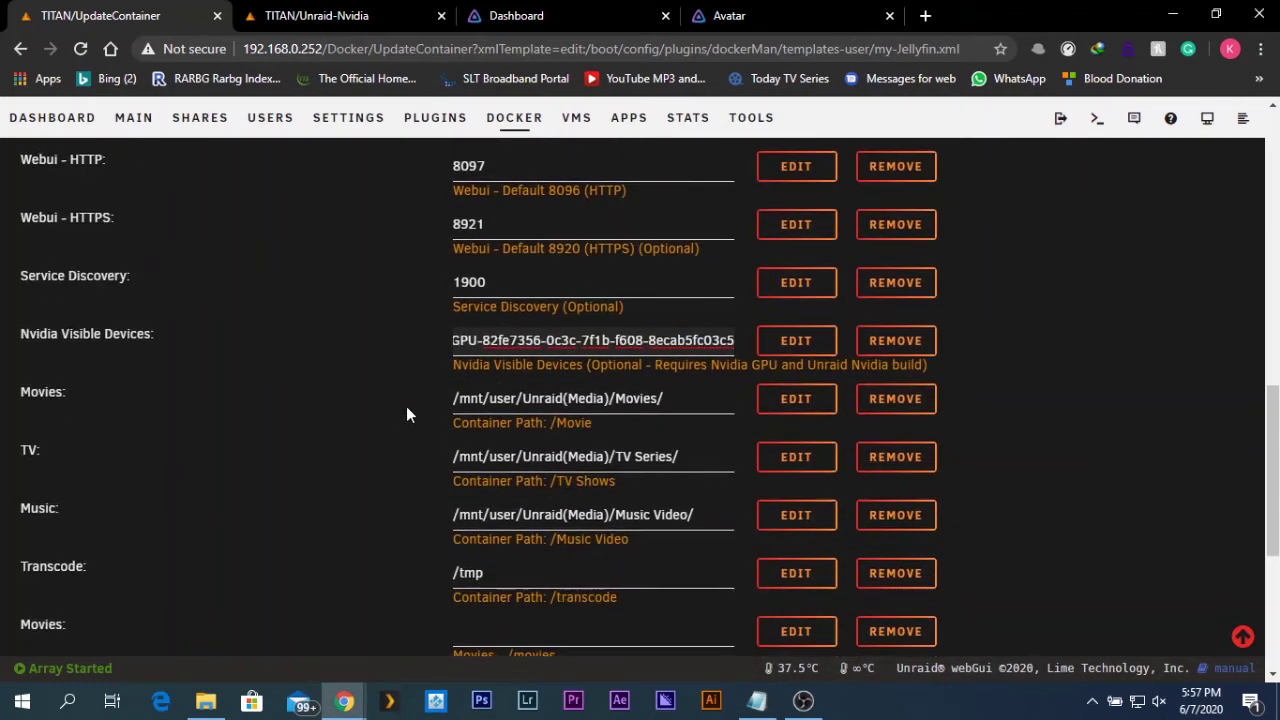
scroll(406, 410, down, 3)
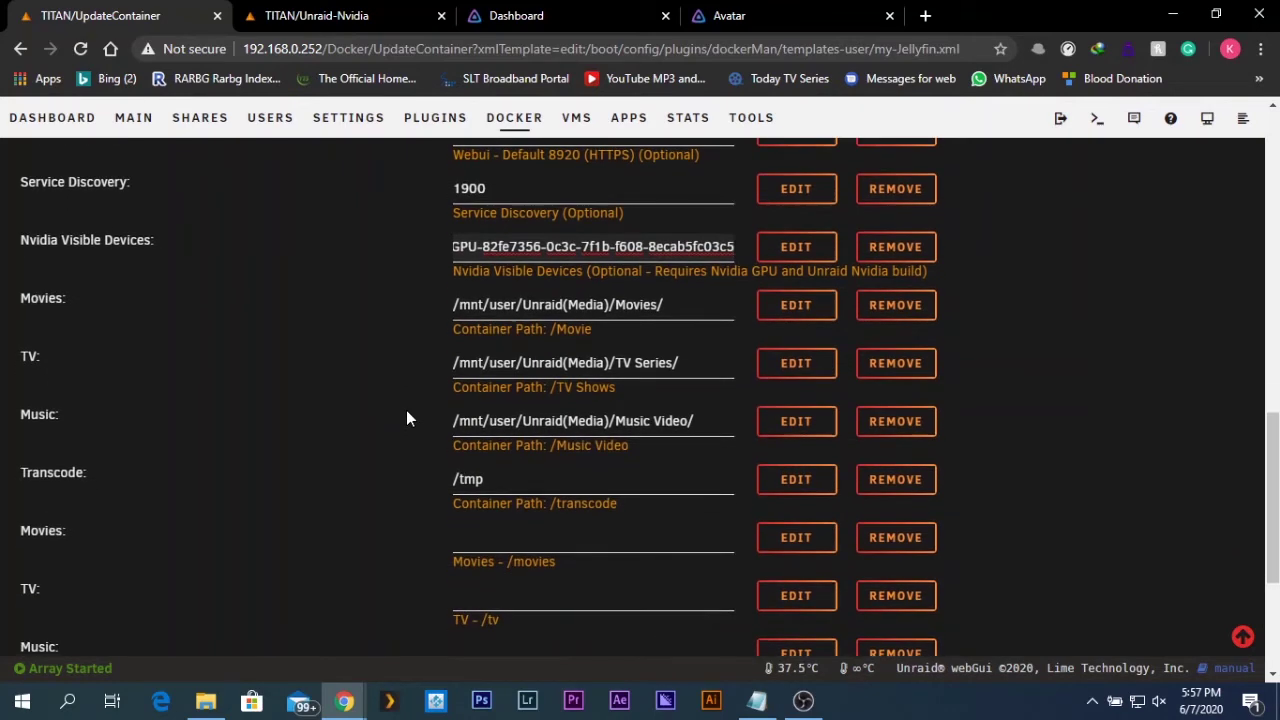
scroll(320, 482, down, 2)
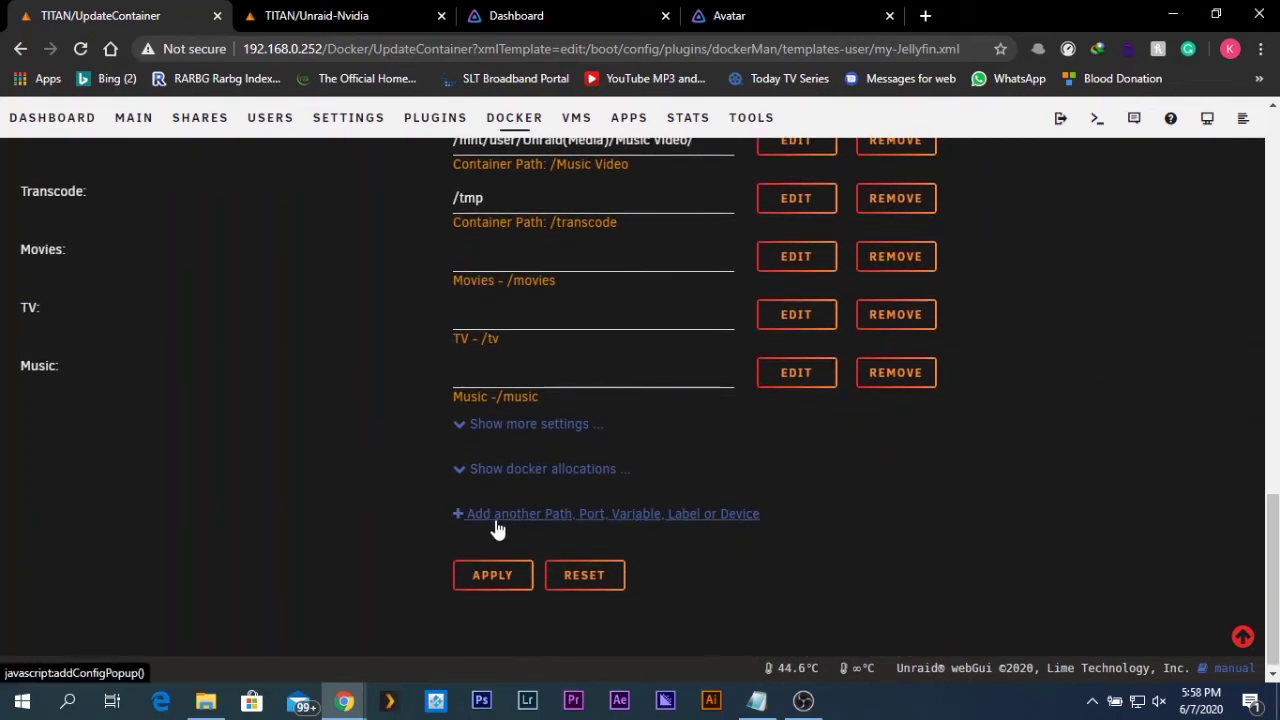
click(596, 516)
click(585, 162)
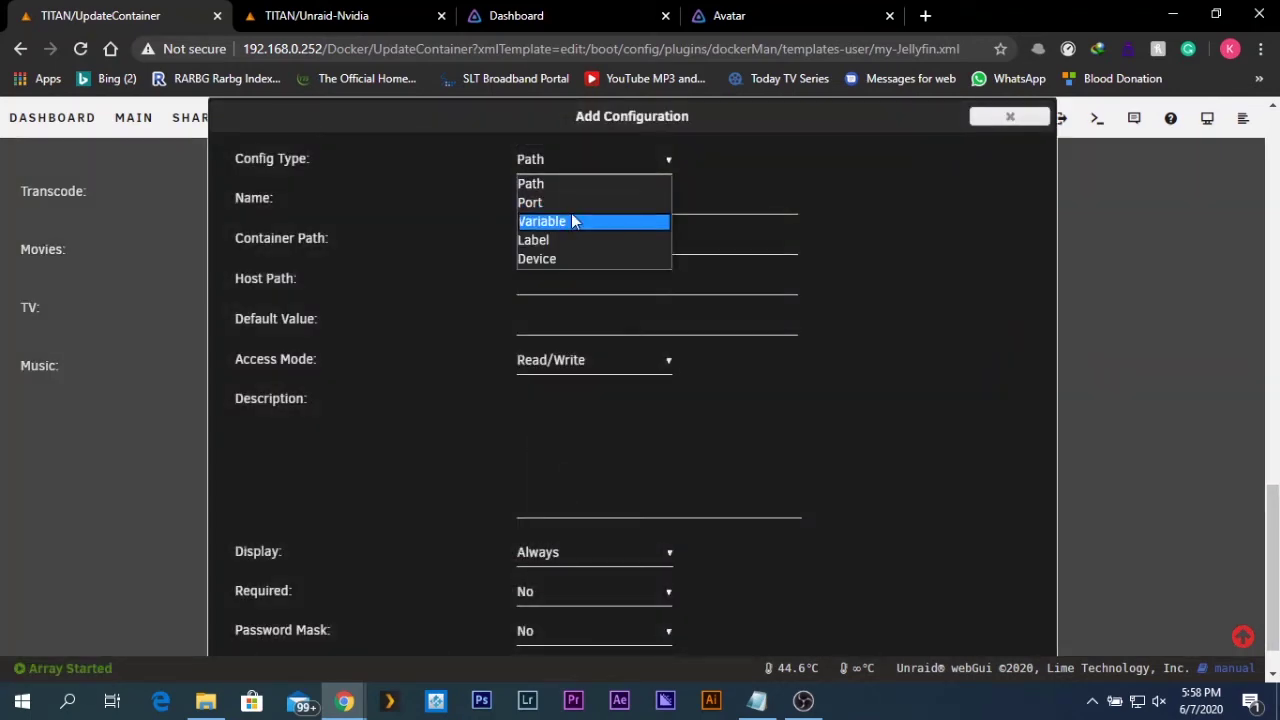
click(571, 220)
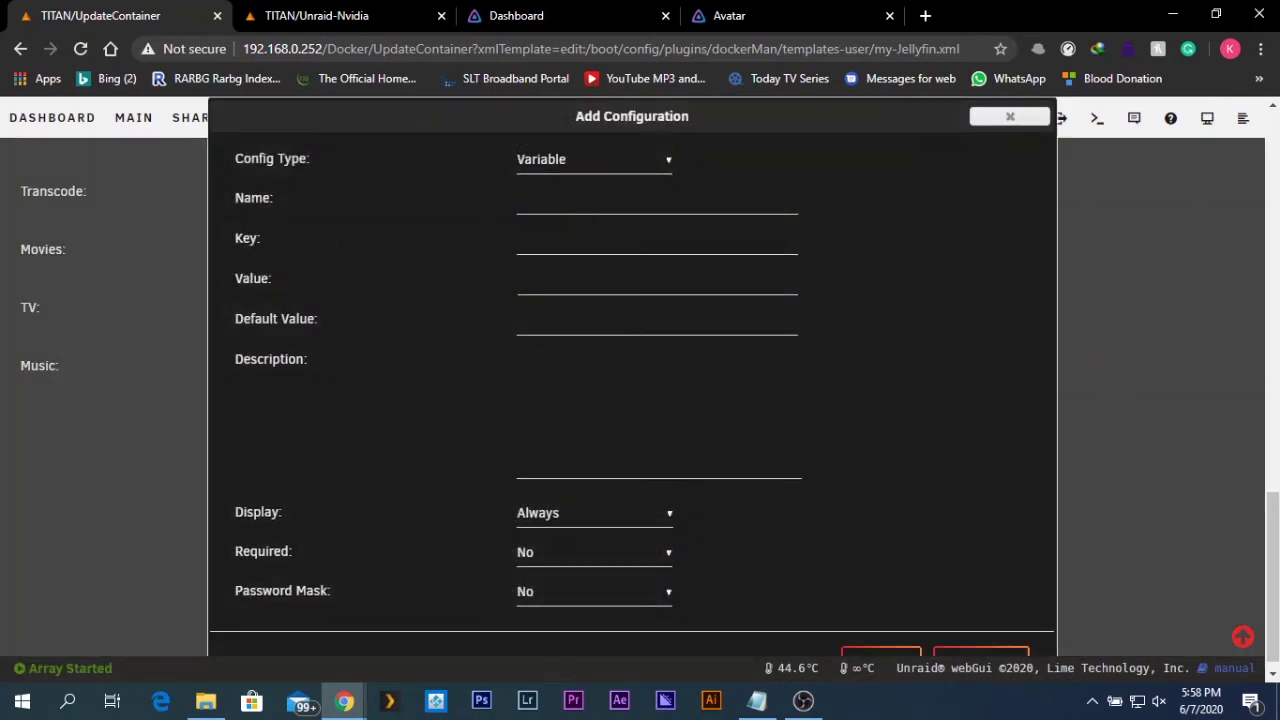
Step: Copy NVIDIA_DRIVER_CAPABILITIES from the Notepad notes and paste it as the new variable's key
click(546, 234)
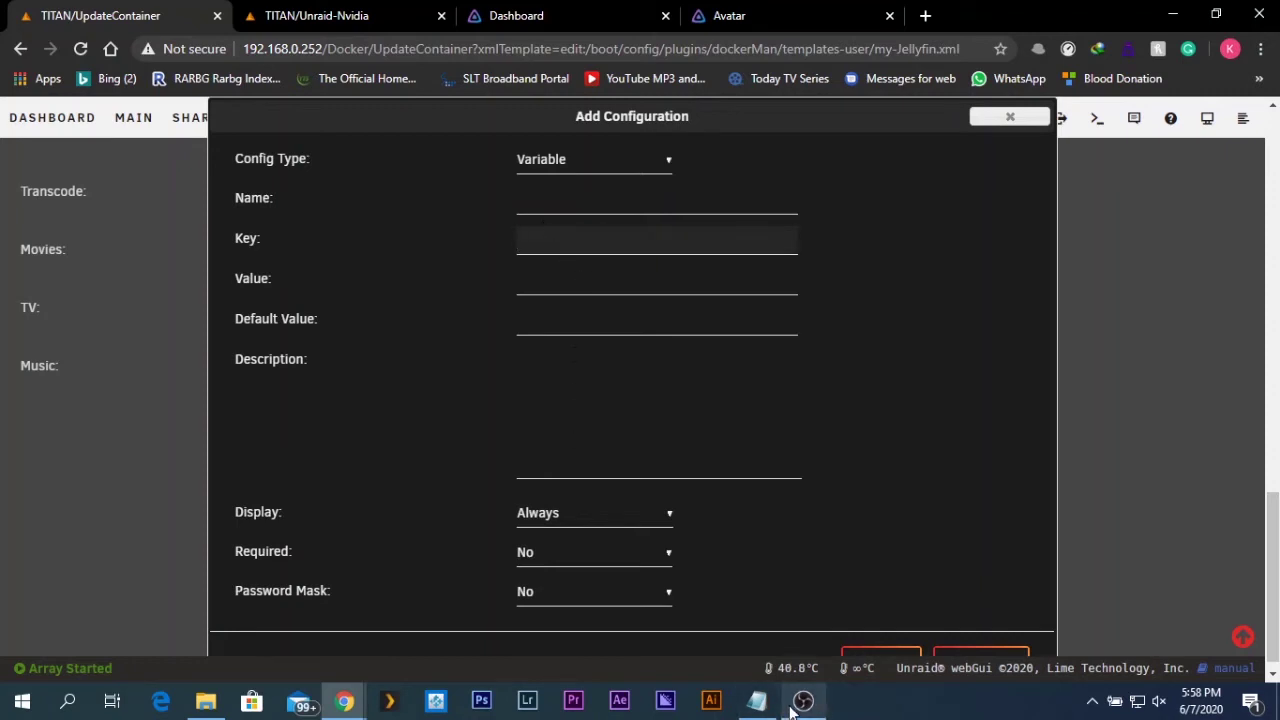
click(757, 700)
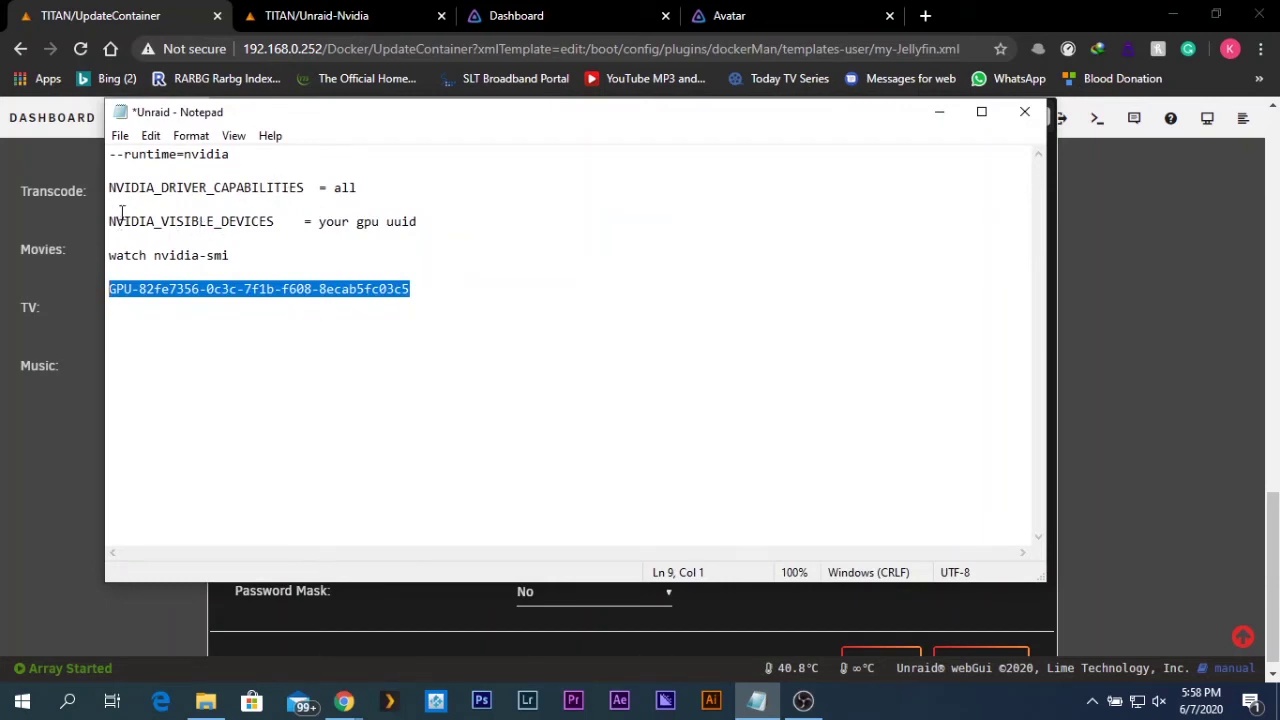
drag(109, 187, 287, 195)
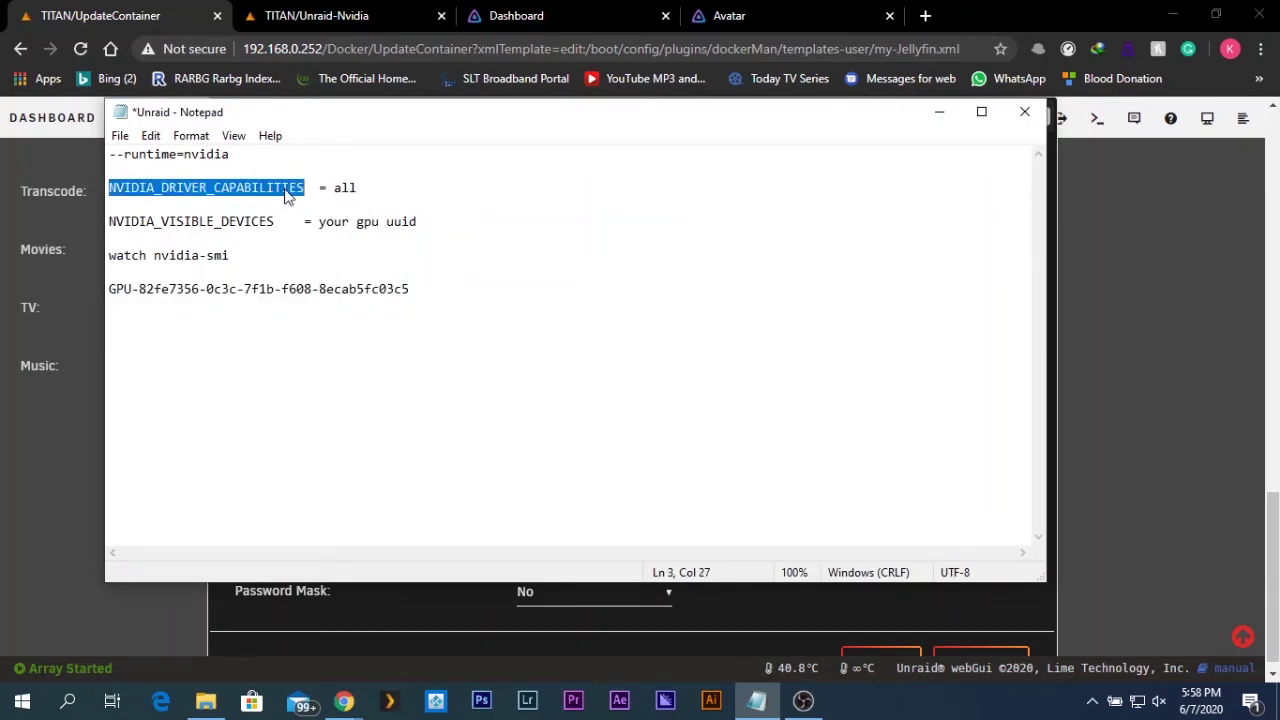
right_click(287, 195)
click(331, 250)
click(939, 111)
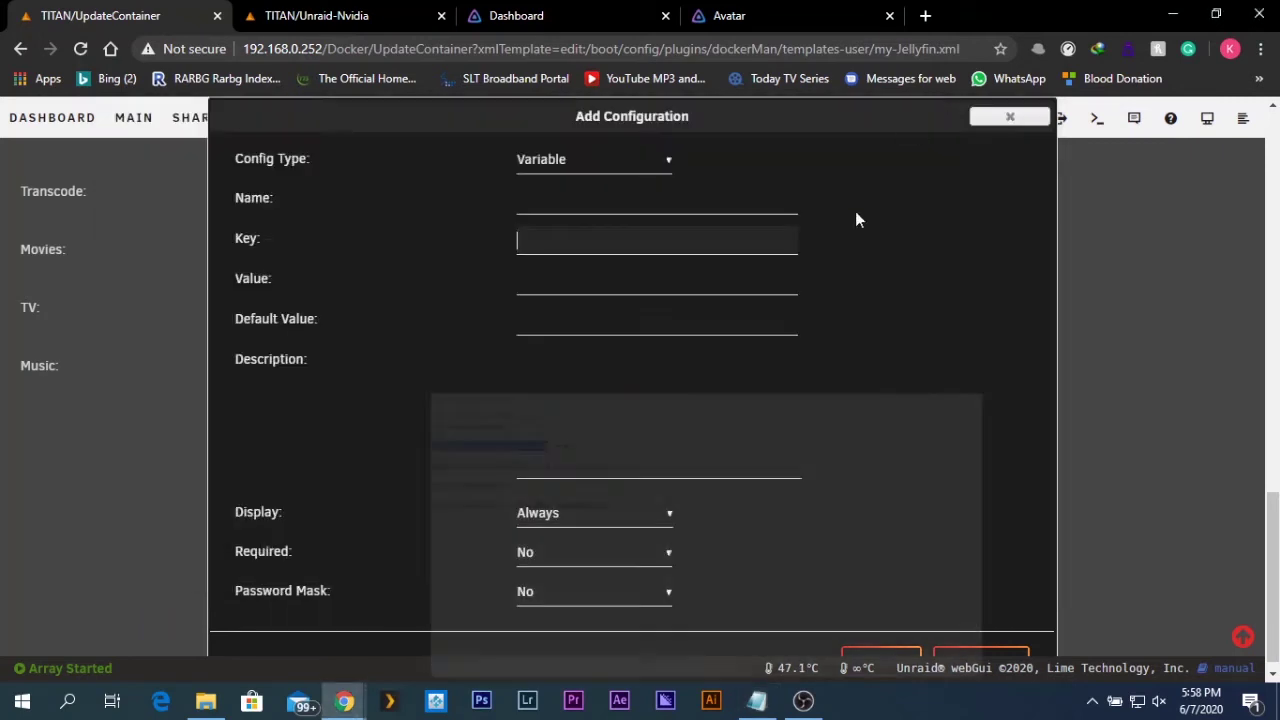
right_click(539, 244)
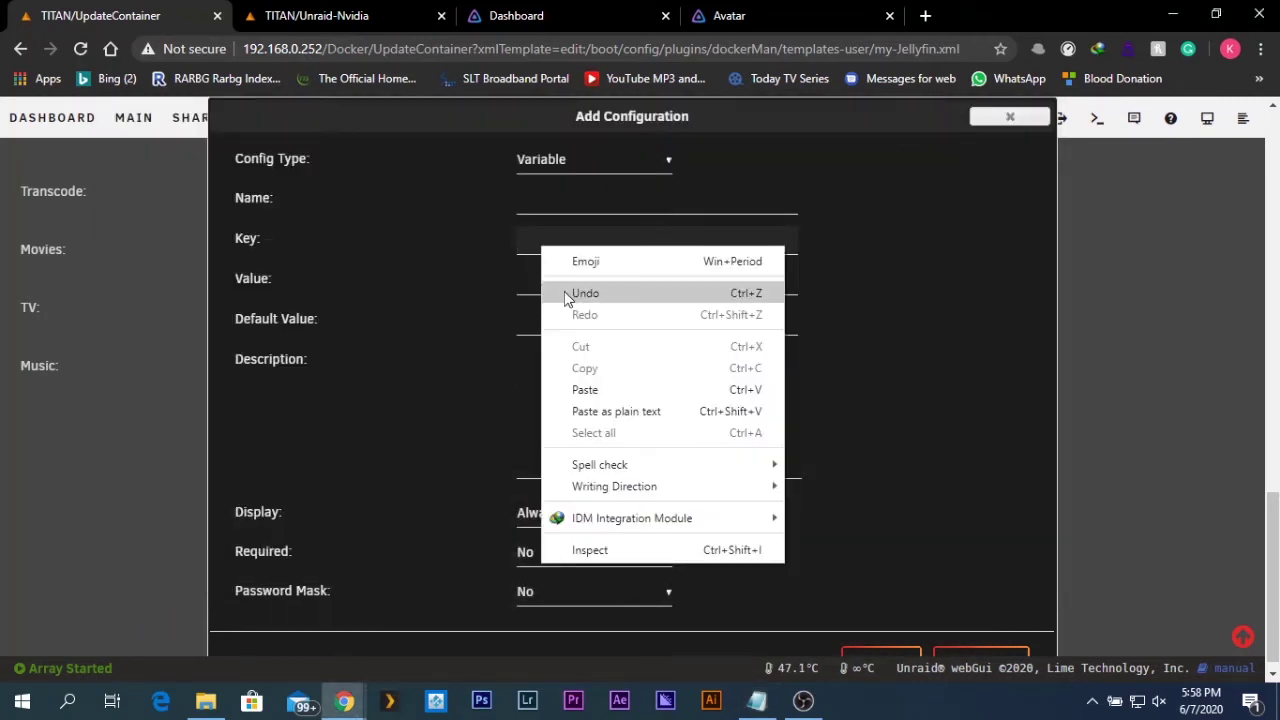
click(586, 389)
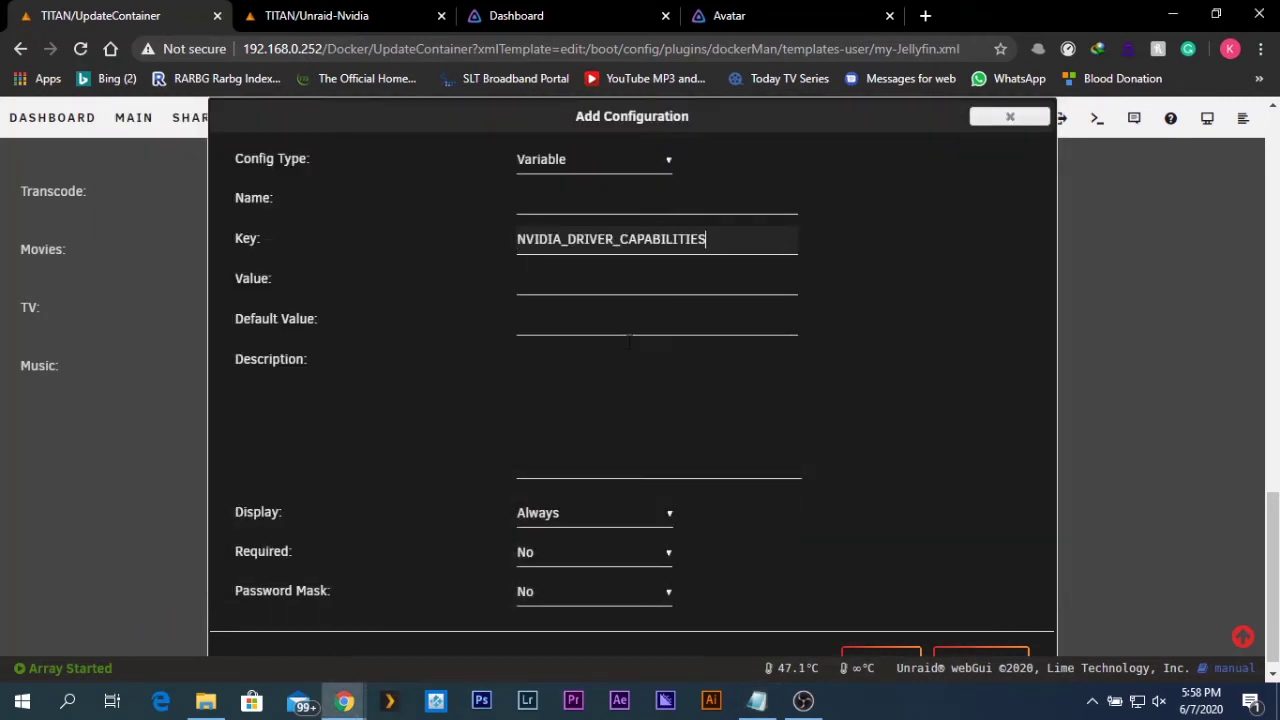
Step: Set the variable's value to all and its description to NVIDIA_DRIVER_CAPABILITIES, and add it to the container
click(646, 279)
text(a)
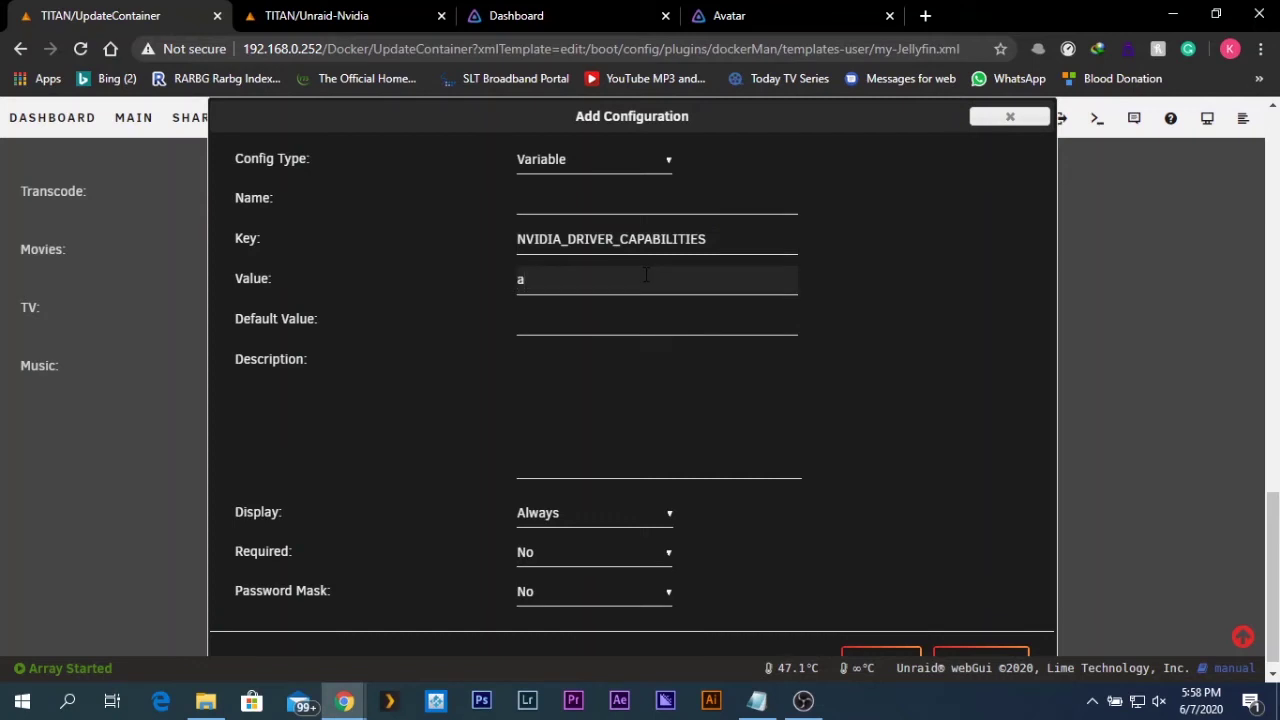
text(ll)
click(627, 353)
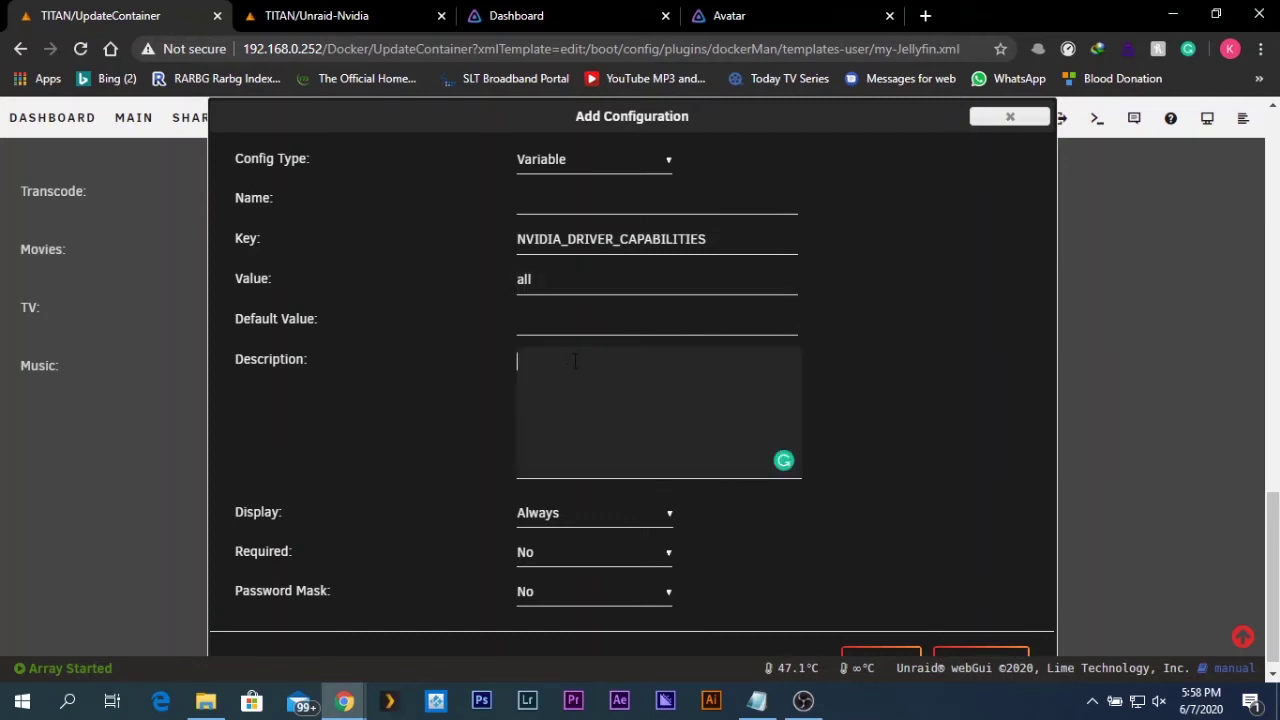
right_click(574, 360)
click(637, 500)
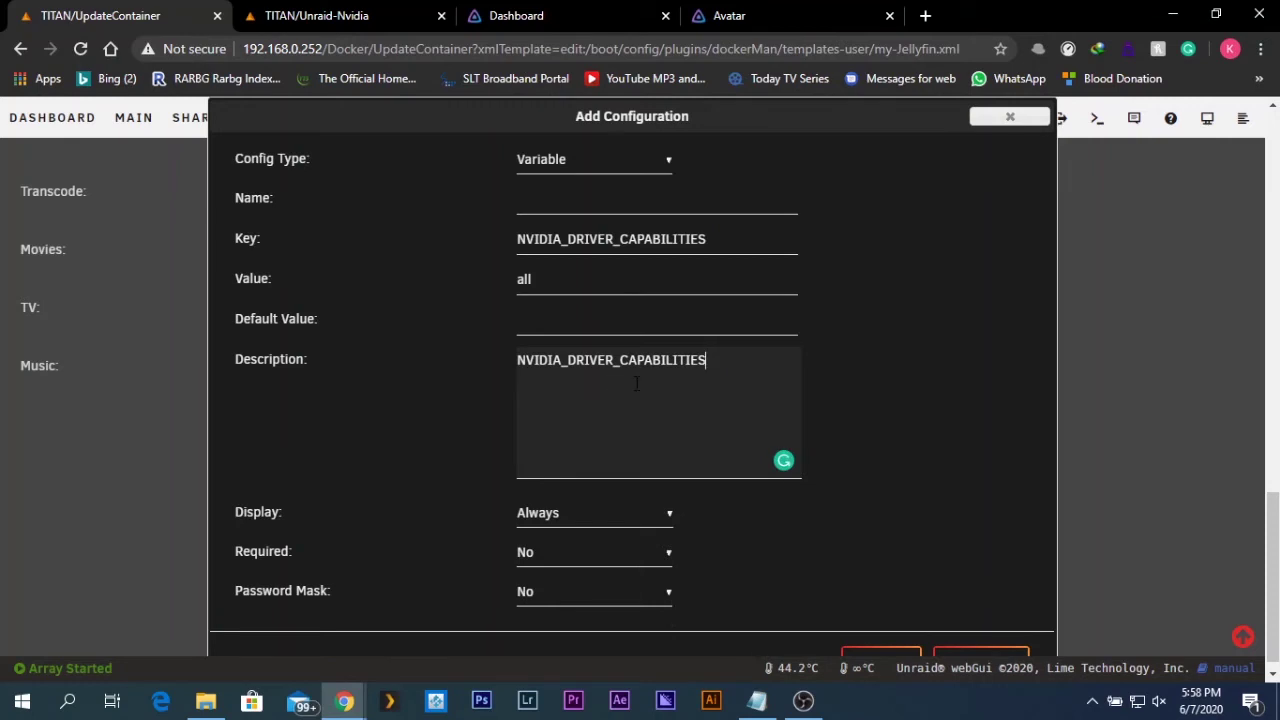
scroll(857, 568, down, 1)
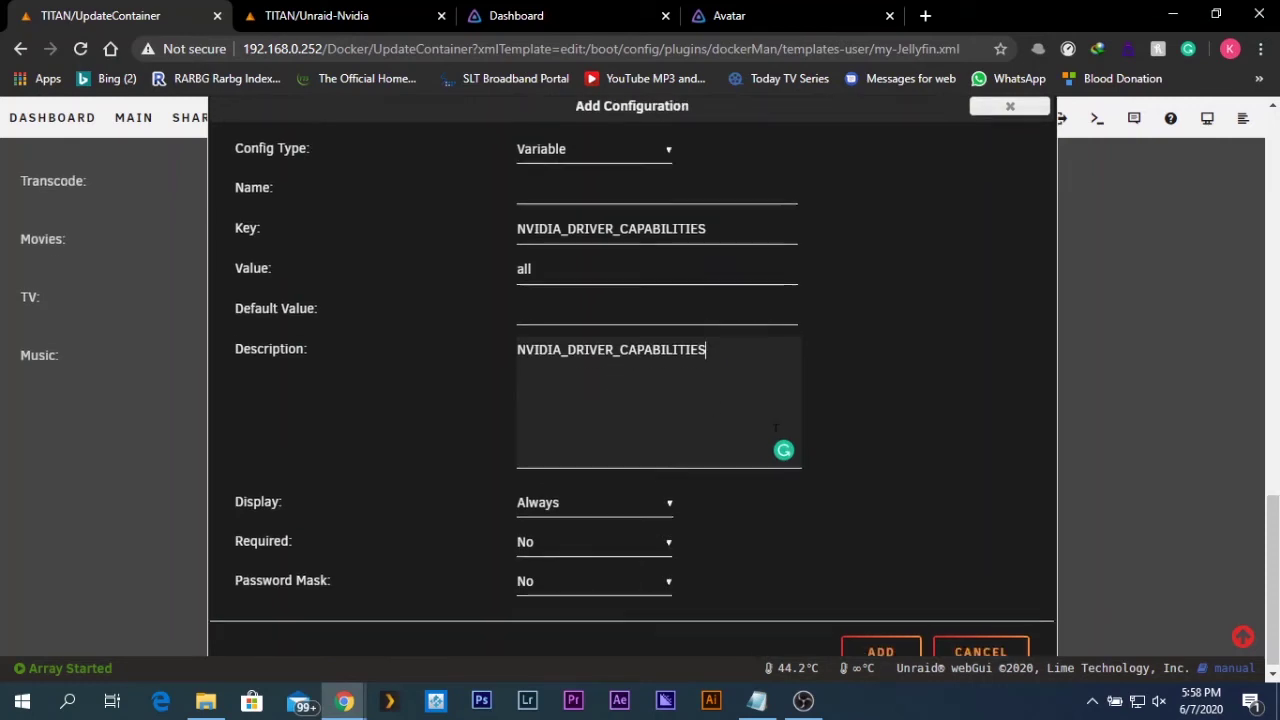
click(880, 646)
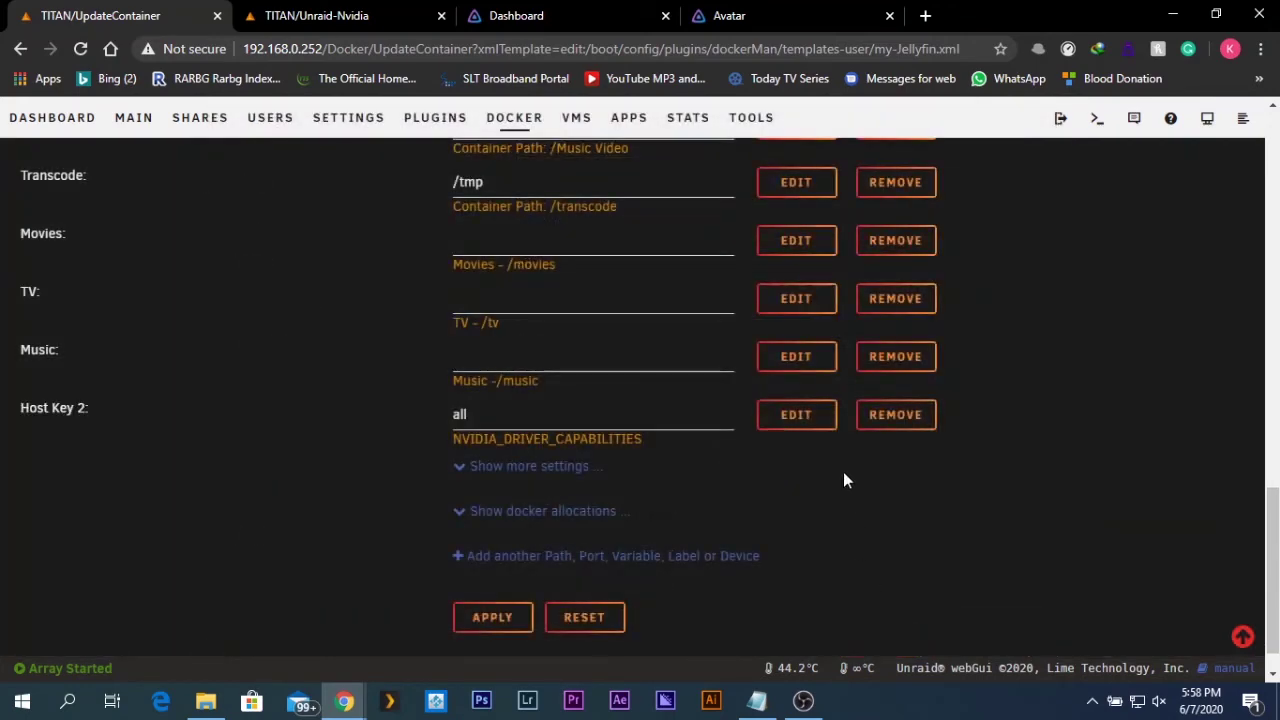
Step: Review the edited Jellyfin container settings, apply them, and return to the Docker containers list
scroll(700, 500, up, 1)
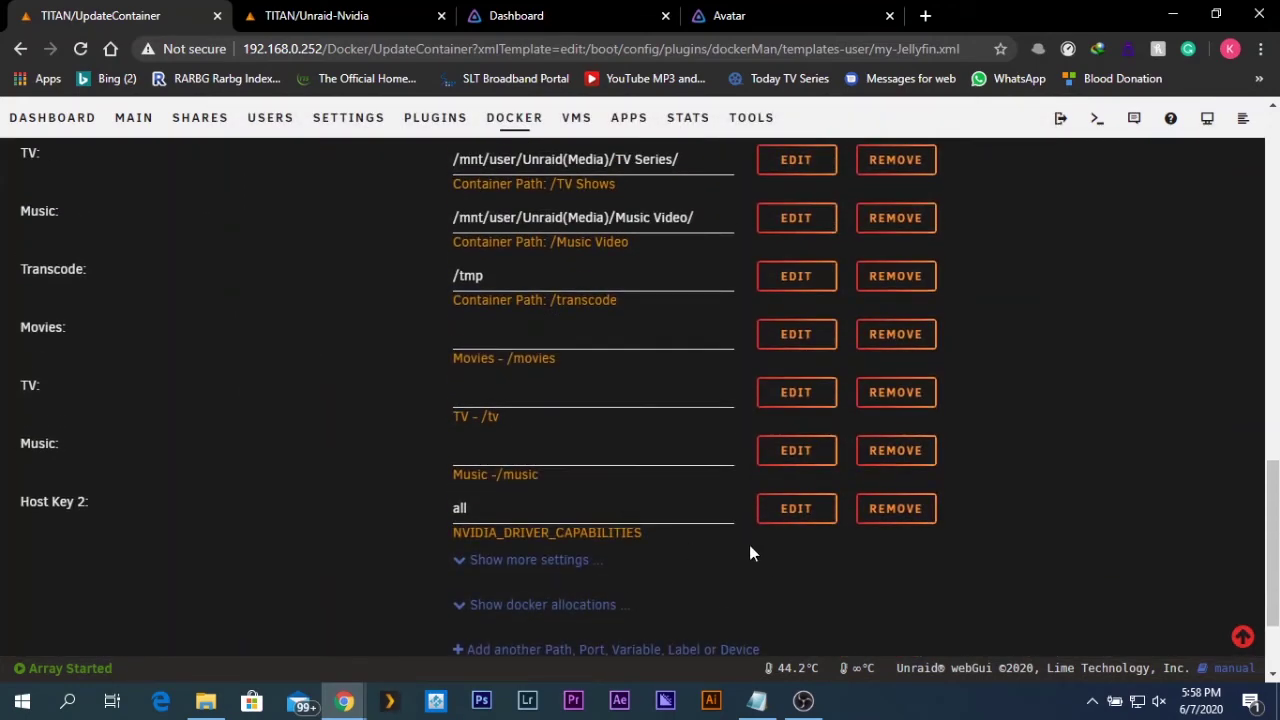
scroll(749, 545, up, 10)
scroll(740, 546, down, 7)
scroll(737, 548, down, 4)
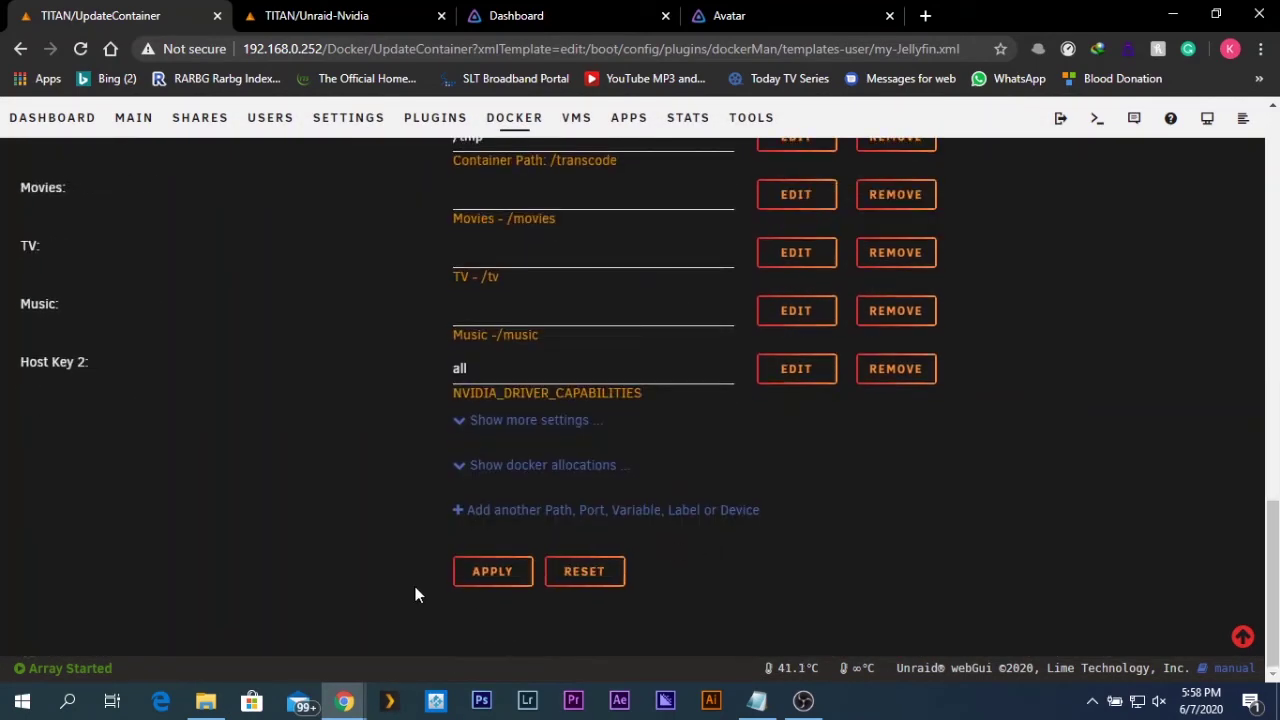
click(470, 578)
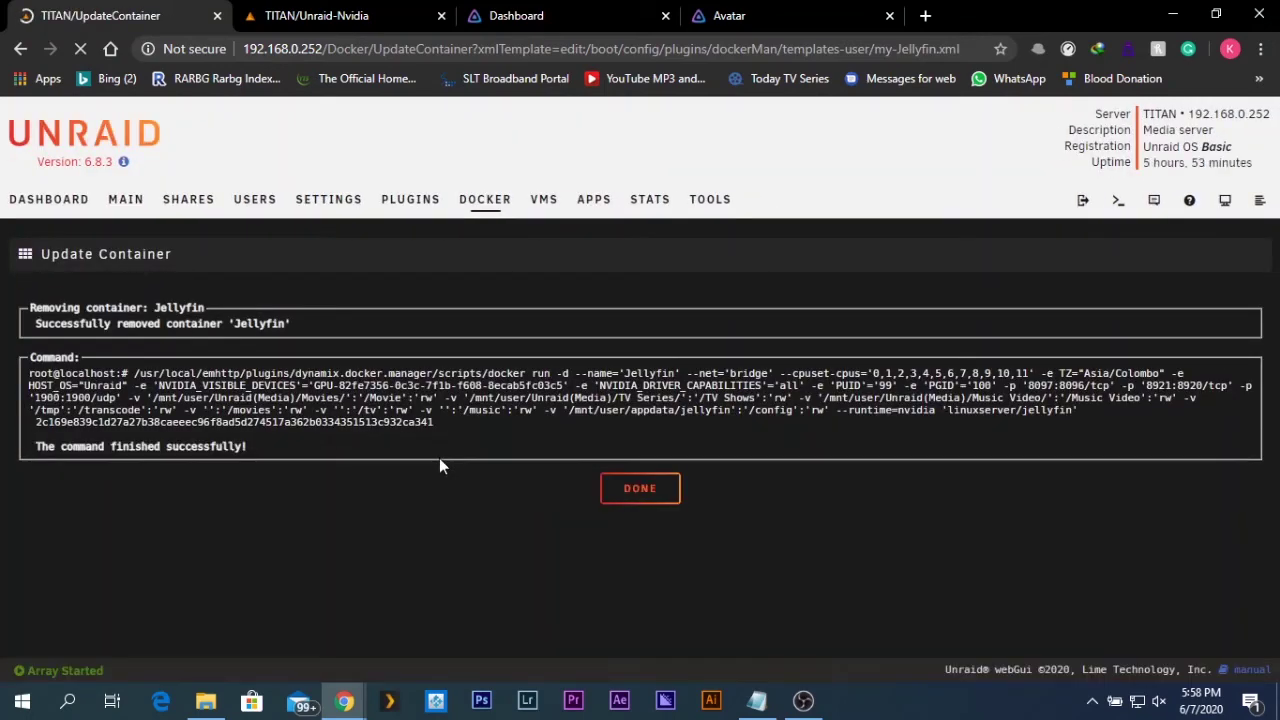
click(632, 490)
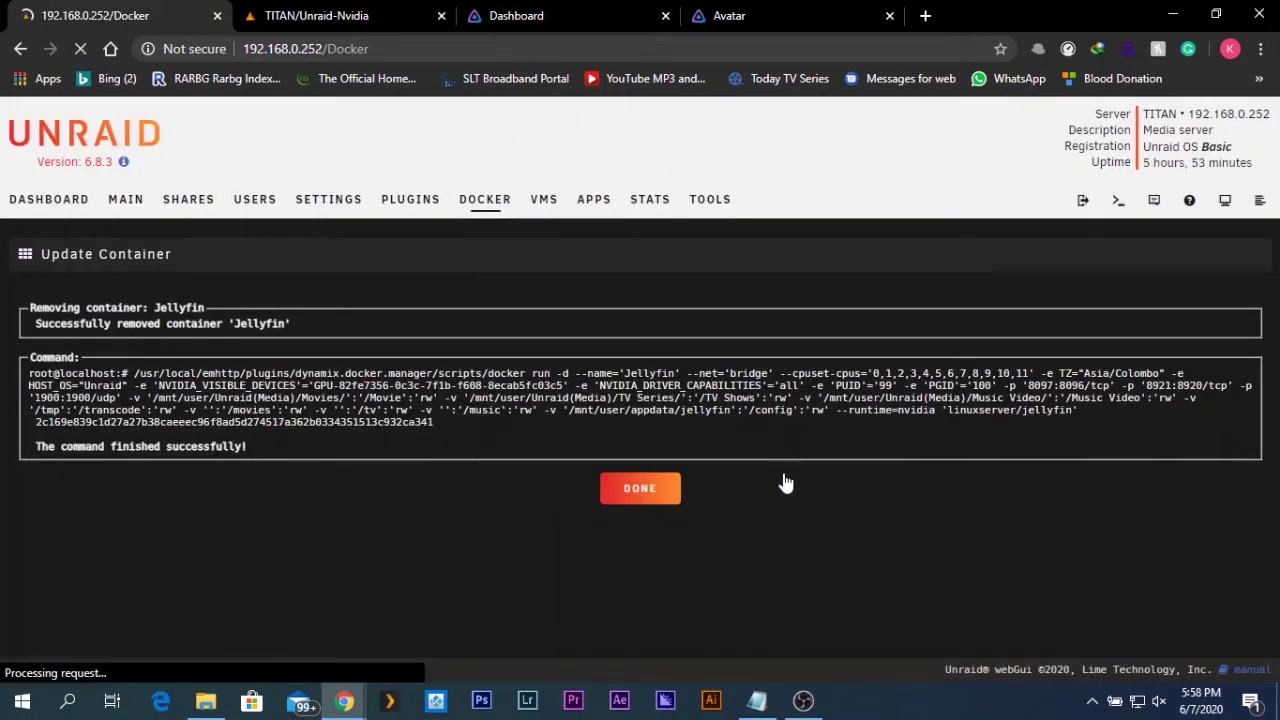
Step: Close the old Jellyfin tabs and open the Jellyfin container's WebUI in two new tabs
click(665, 16)
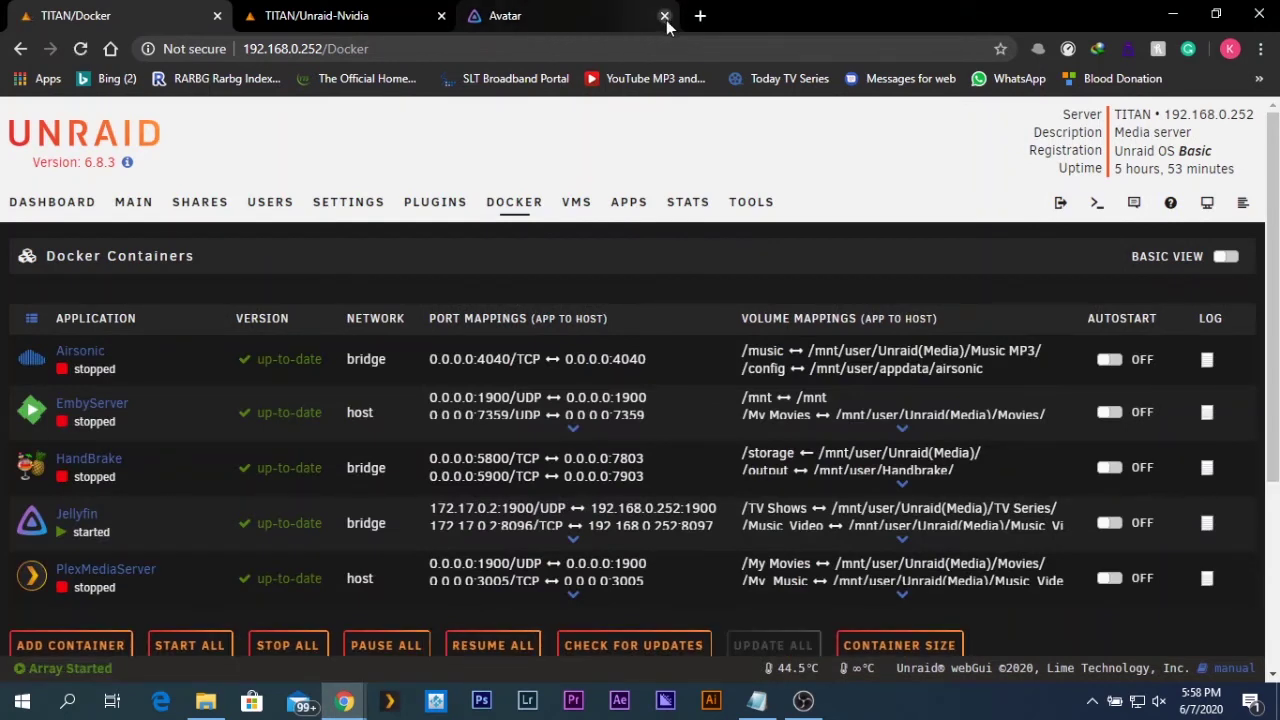
click(665, 16)
click(32, 522)
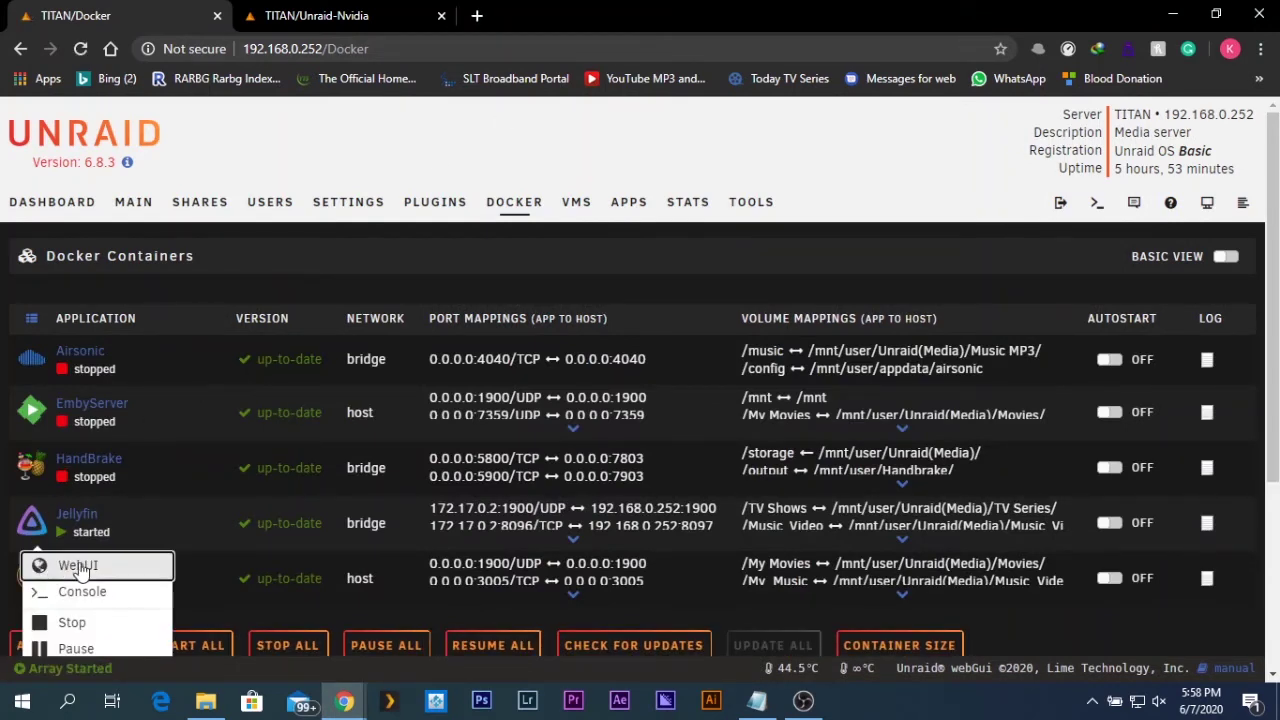
click(40, 566)
click(120, 15)
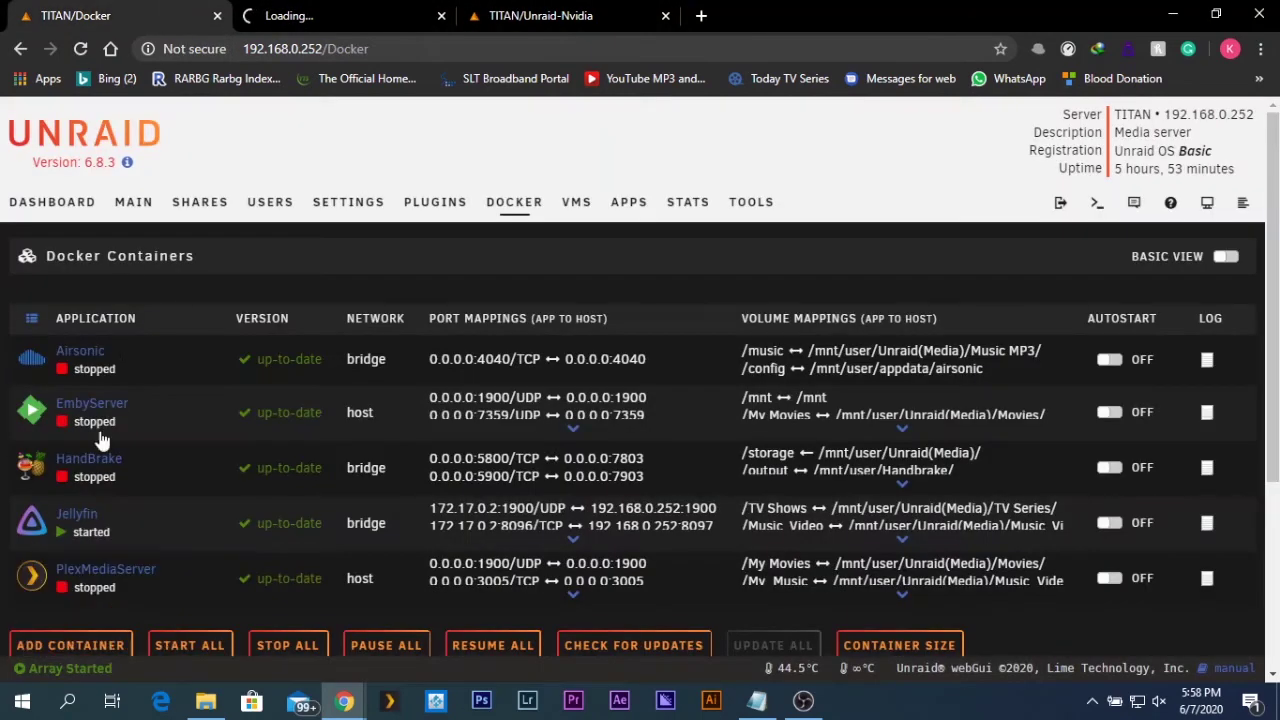
click(80, 538)
click(80, 560)
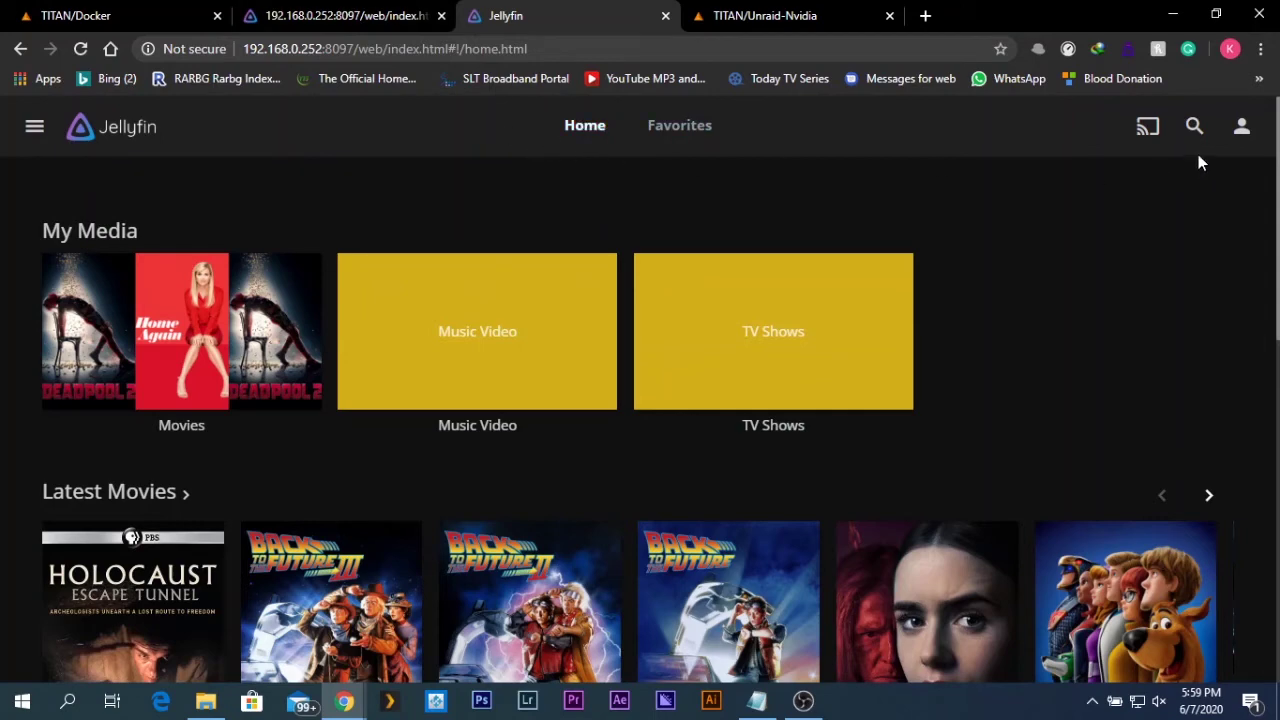
Step: Open the Playback settings in Jellyfin's admin dashboard and set hardware acceleration to Nvidia NVENC
click(1240, 130)
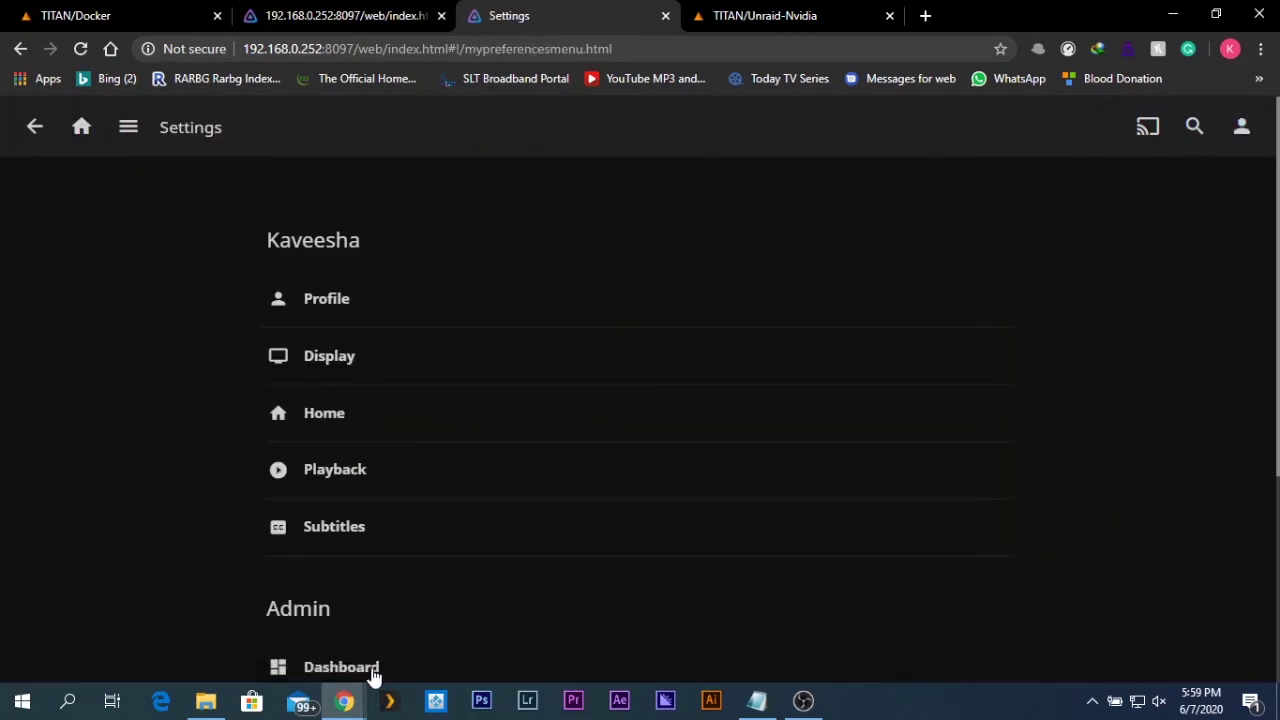
click(370, 672)
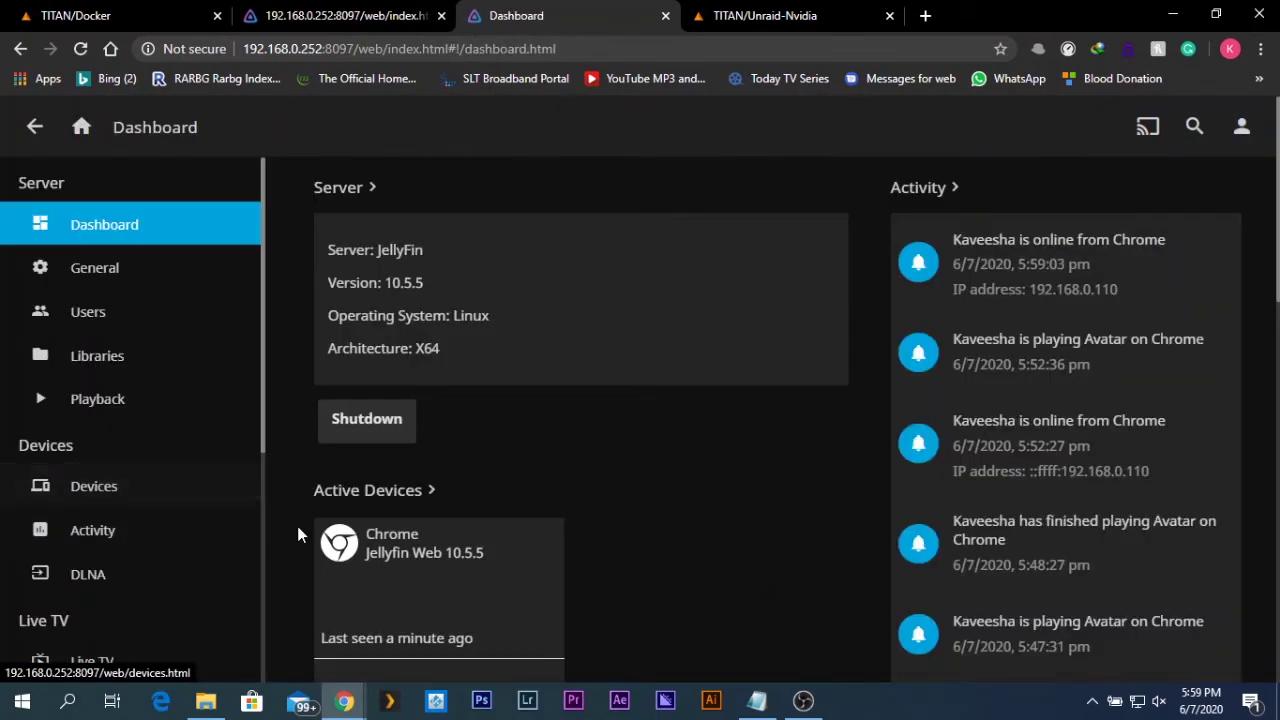
click(131, 410)
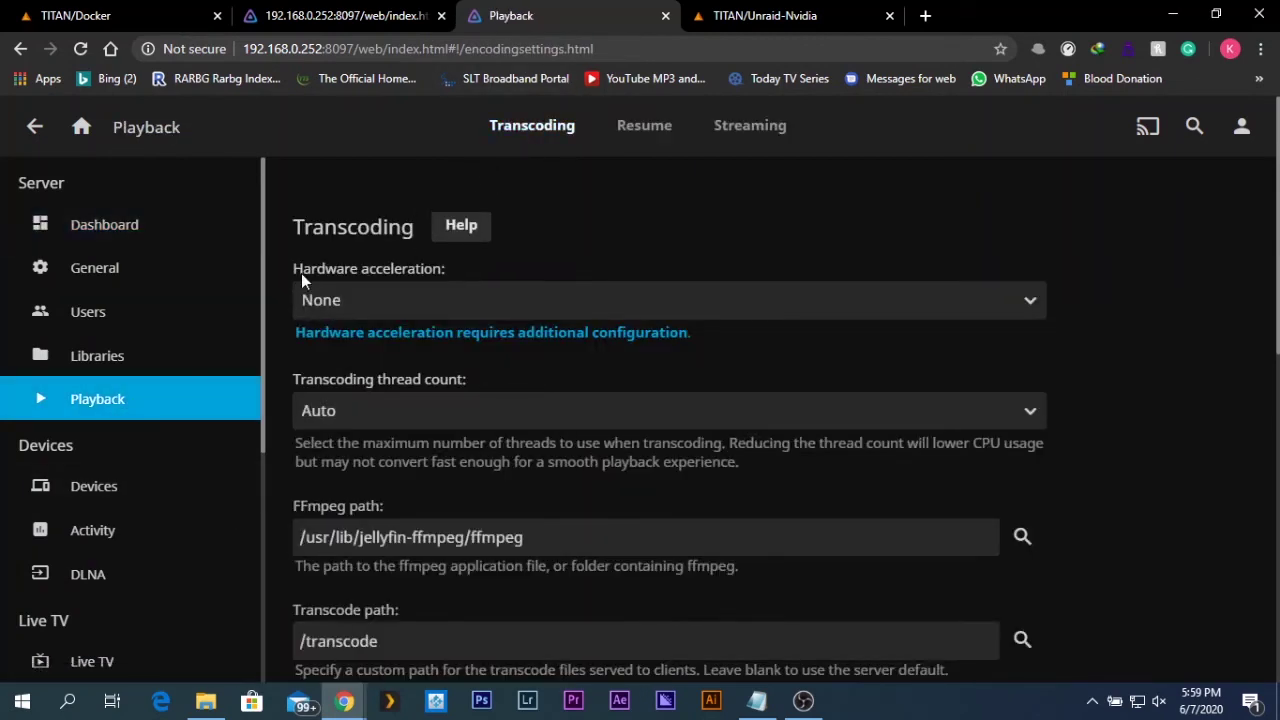
click(473, 300)
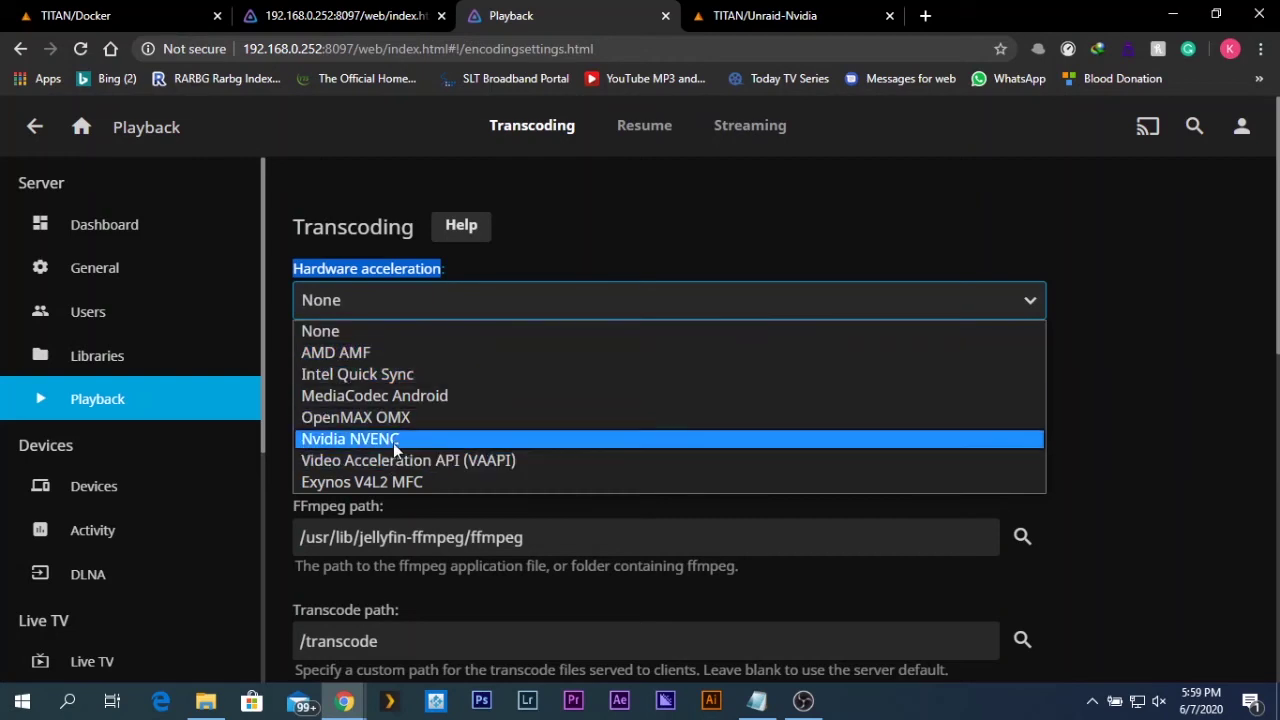
click(430, 441)
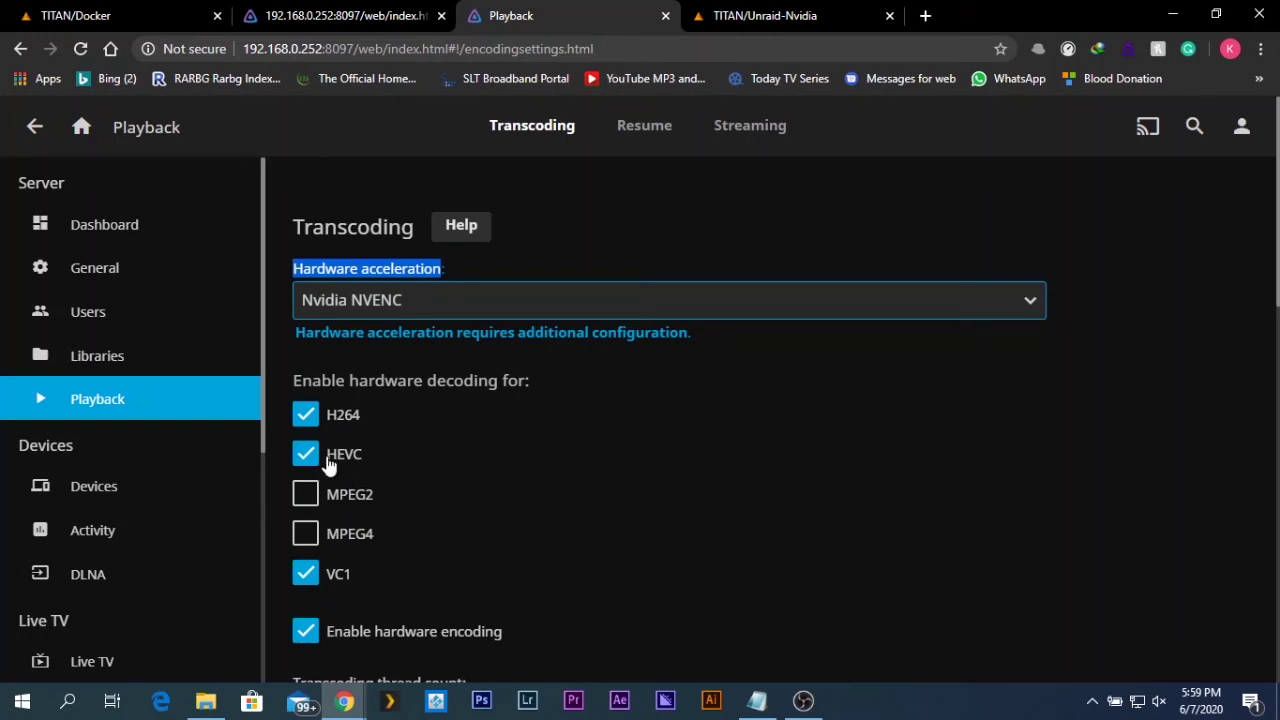
Step: Save the transcoding settings and acknowledge the hardware acceleration notice
scroll(454, 508, down, 1)
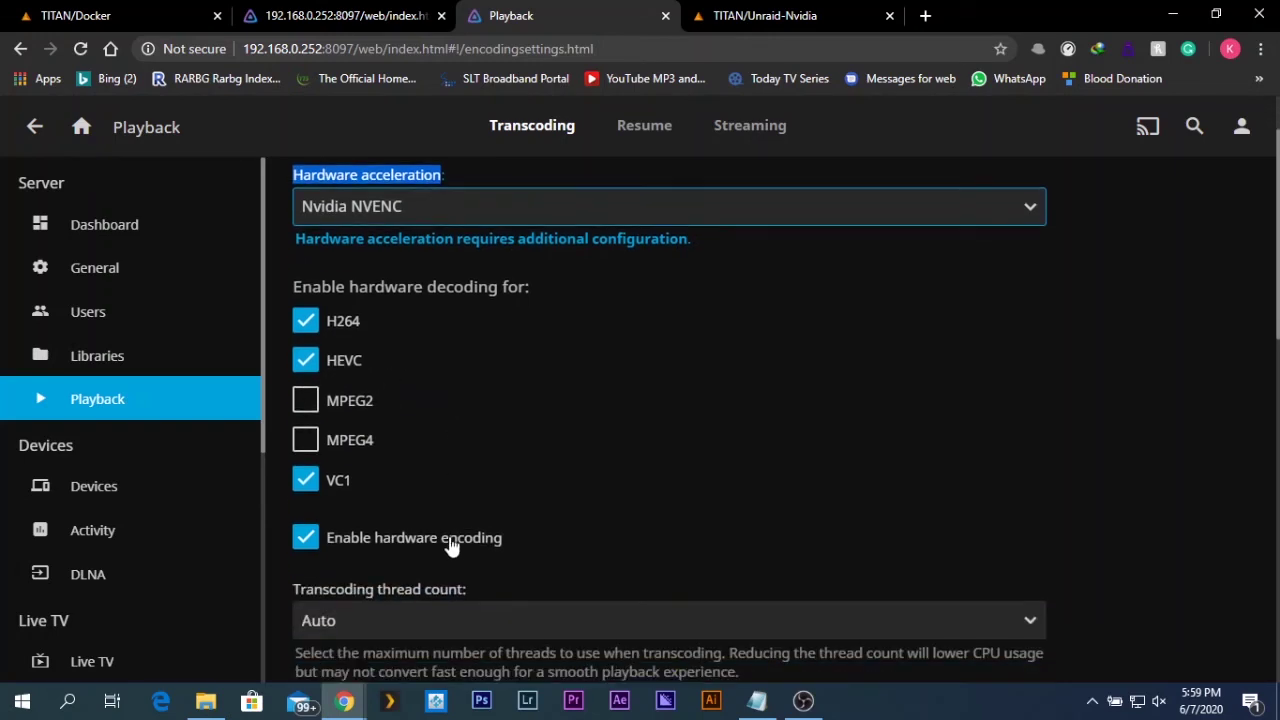
scroll(448, 525, down, 1)
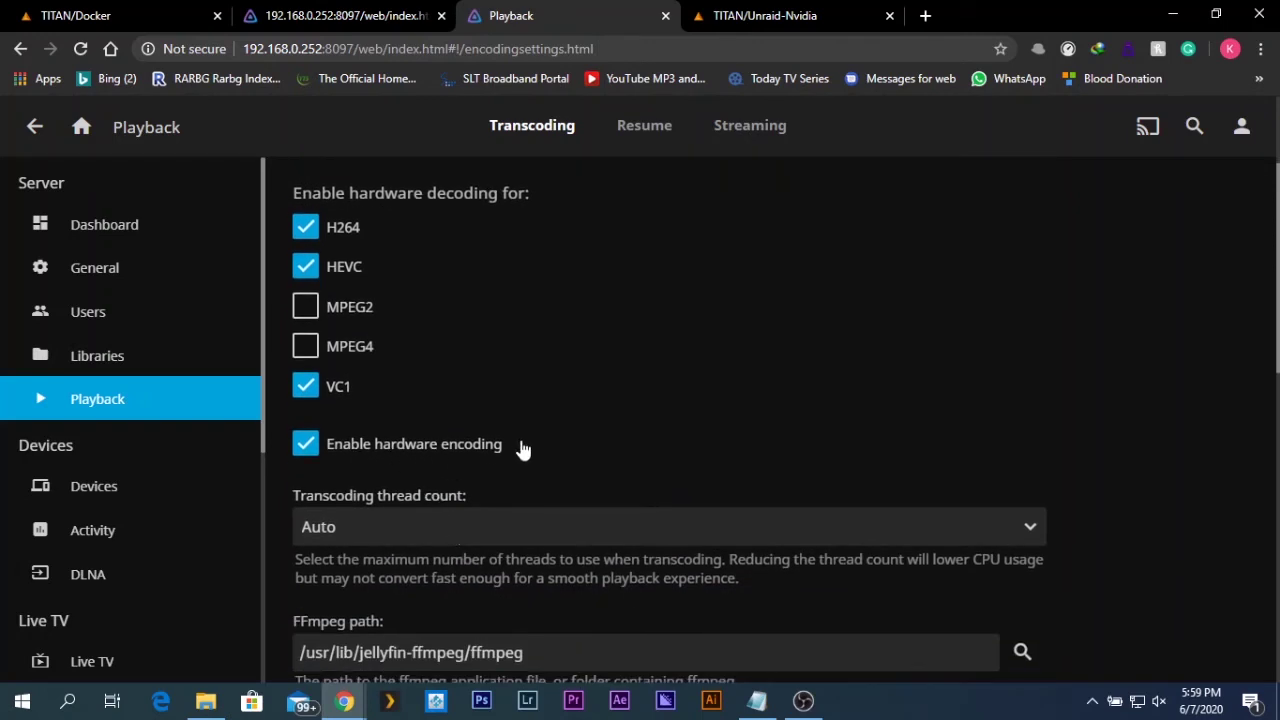
scroll(576, 423, down, 3)
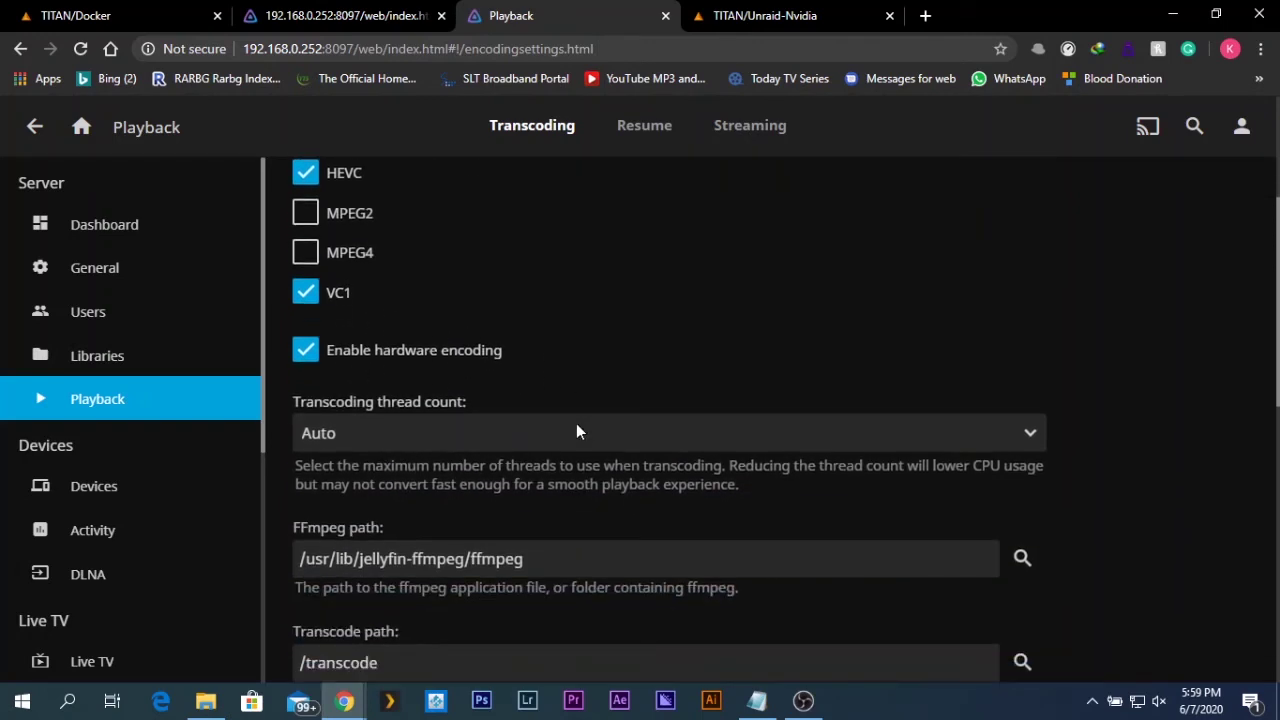
scroll(555, 438, down, 5)
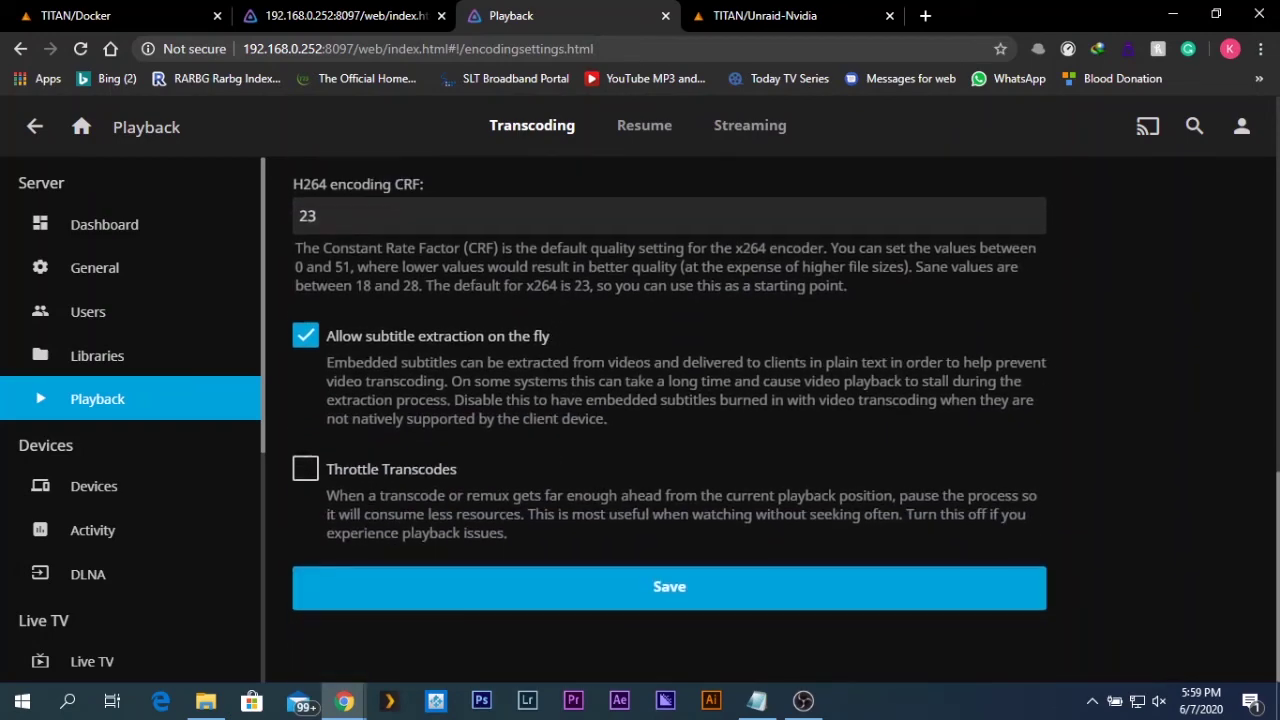
click(598, 592)
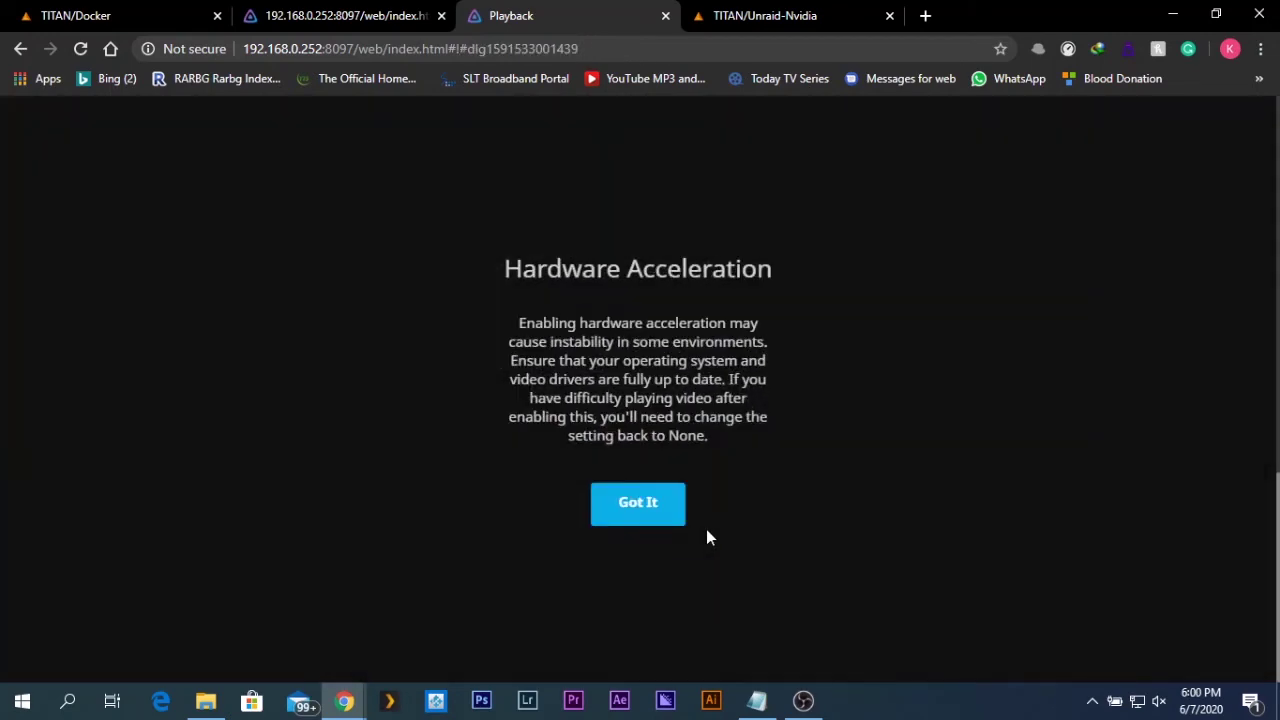
click(645, 522)
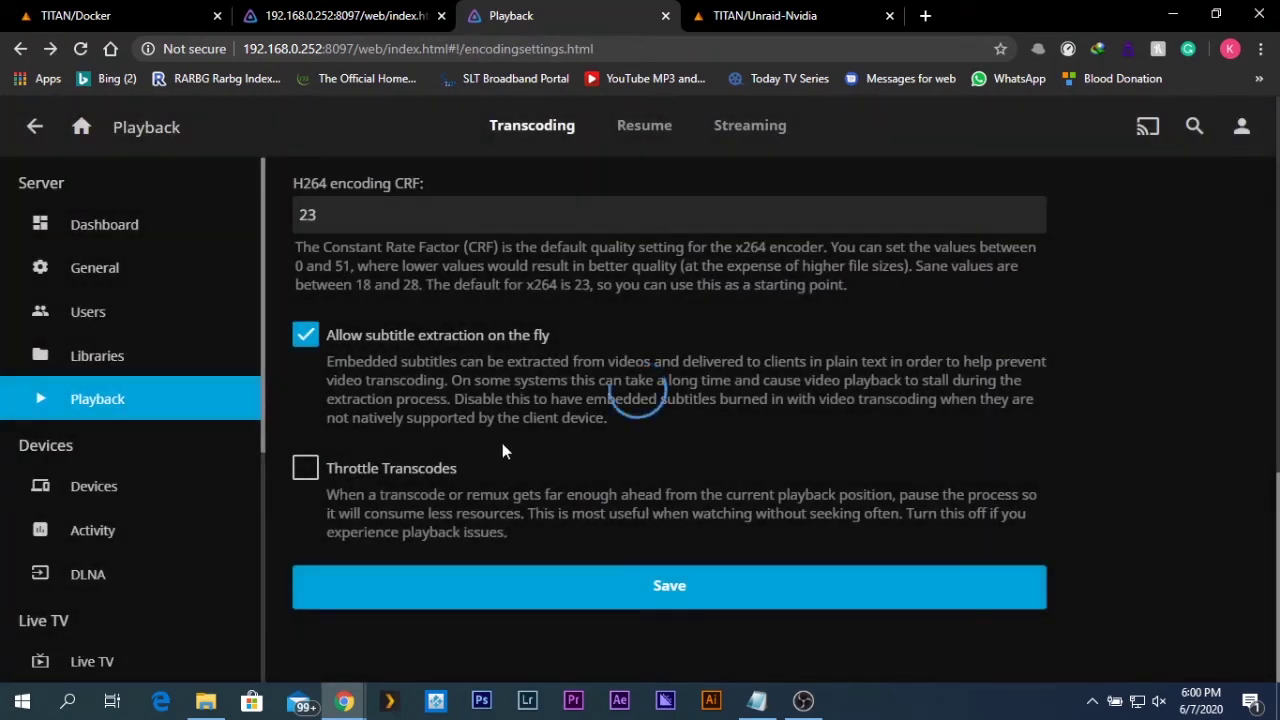
scroll(517, 492, up, 4)
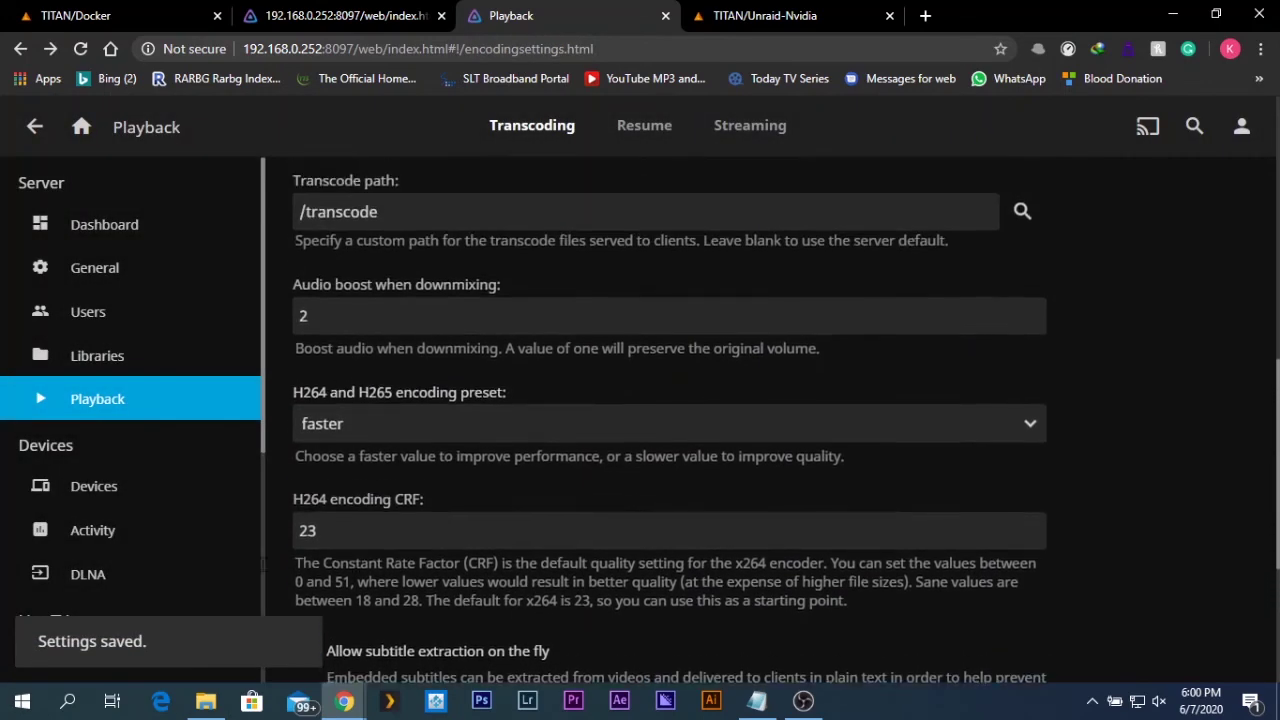
scroll(500, 522, up, 8)
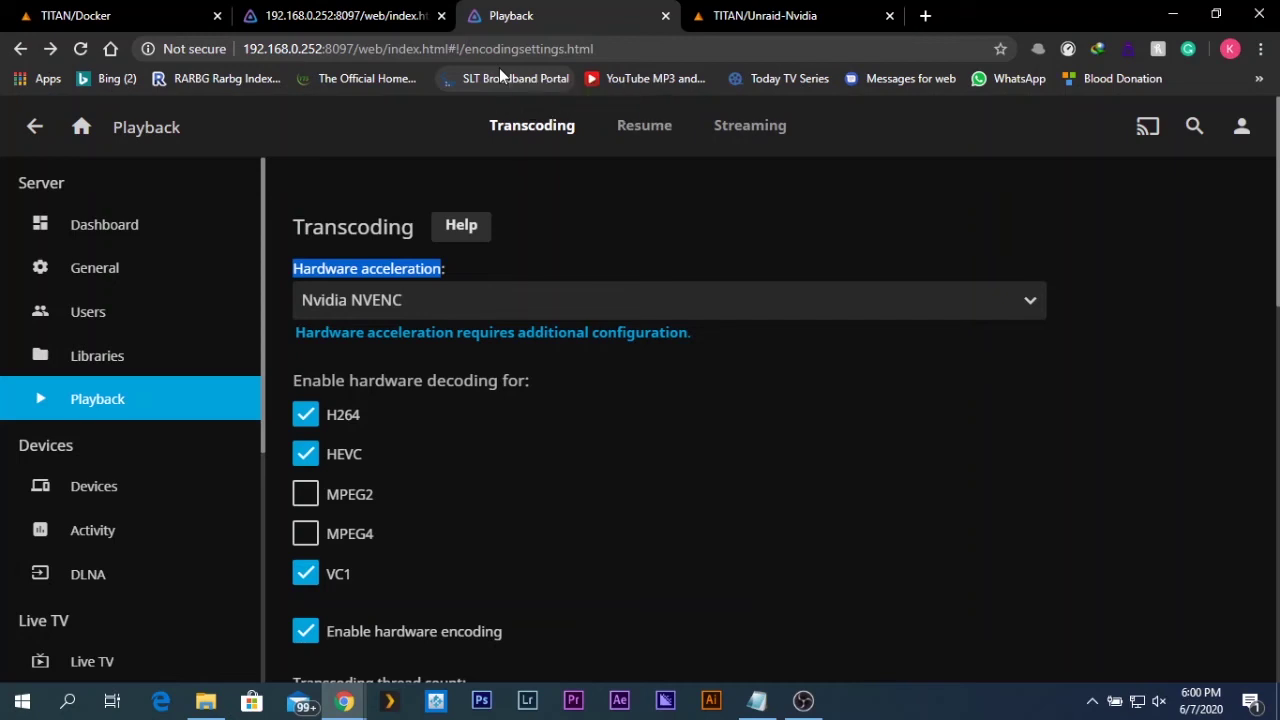
Step: Reload the other Jellyfin tab and open its Movies library
click(290, 23)
click(80, 48)
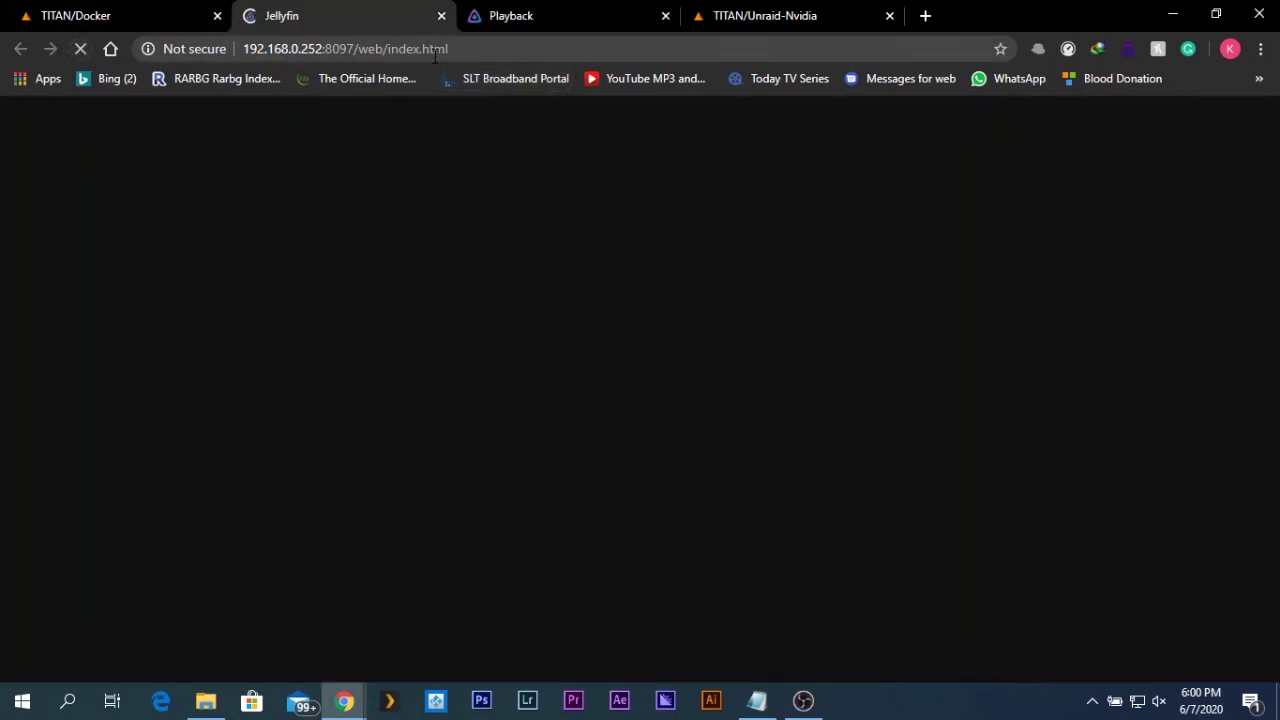
click(574, 9)
click(331, 12)
click(94, 277)
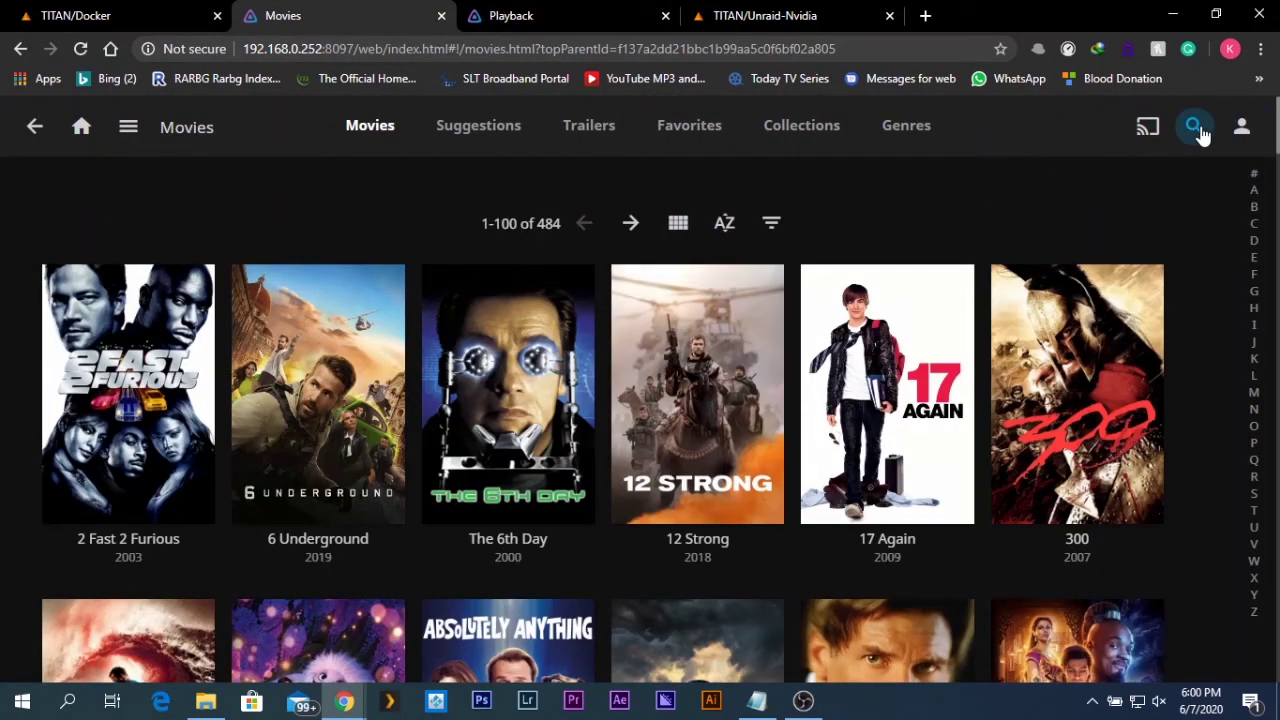
Step: Search the movies for "ava", open Avatar and start playing it
click(1197, 132)
text(ava)
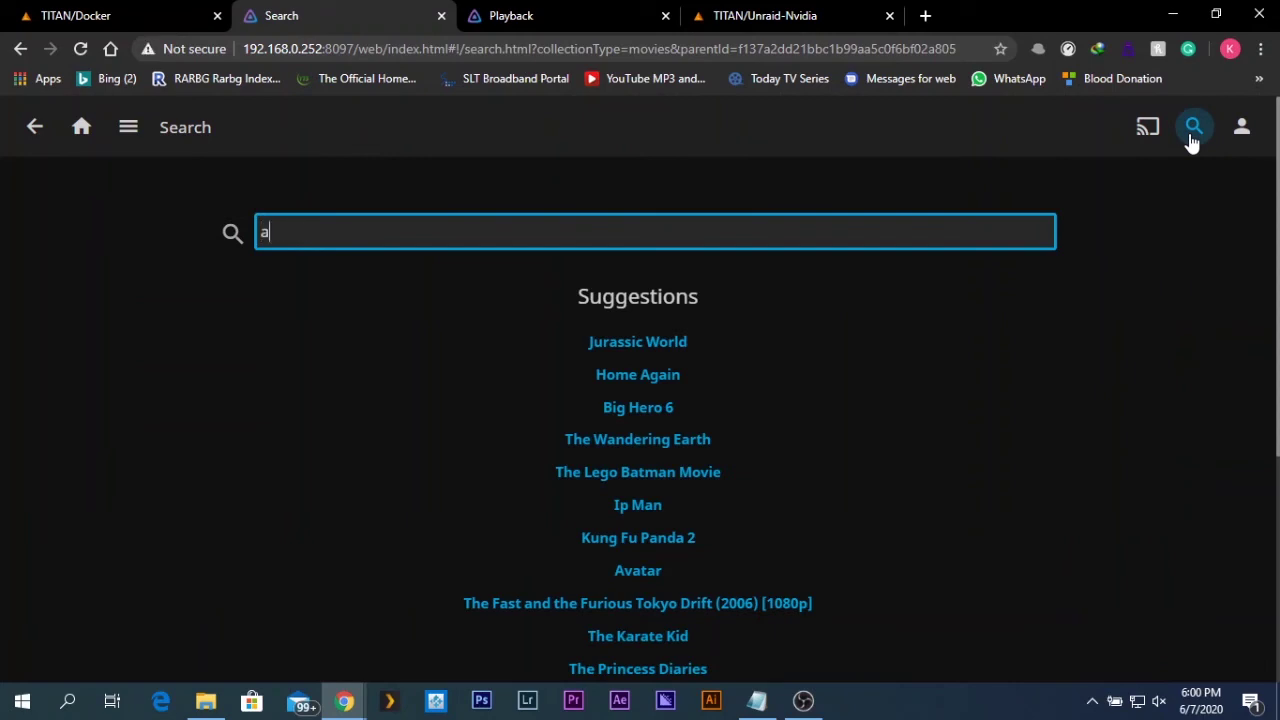
click(823, 316)
click(942, 218)
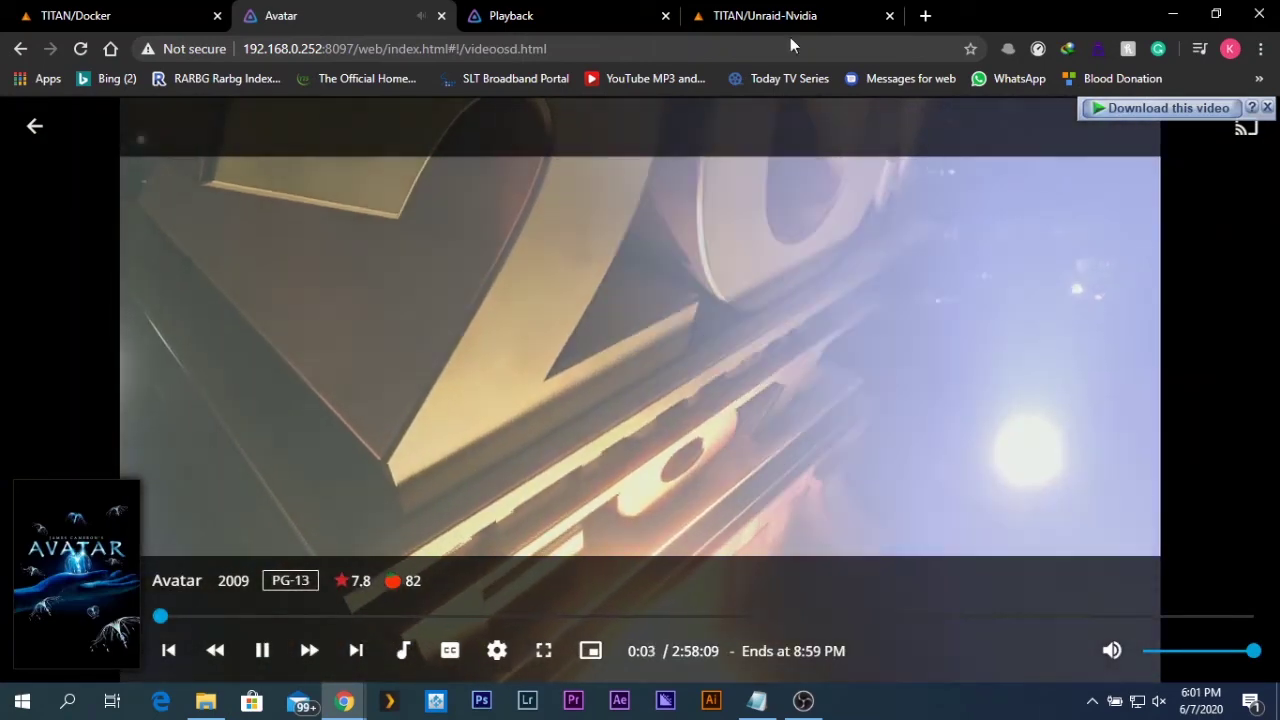
Step: Check the active device's transcoding details on the Jellyfin dashboard while Avatar plays
click(598, 12)
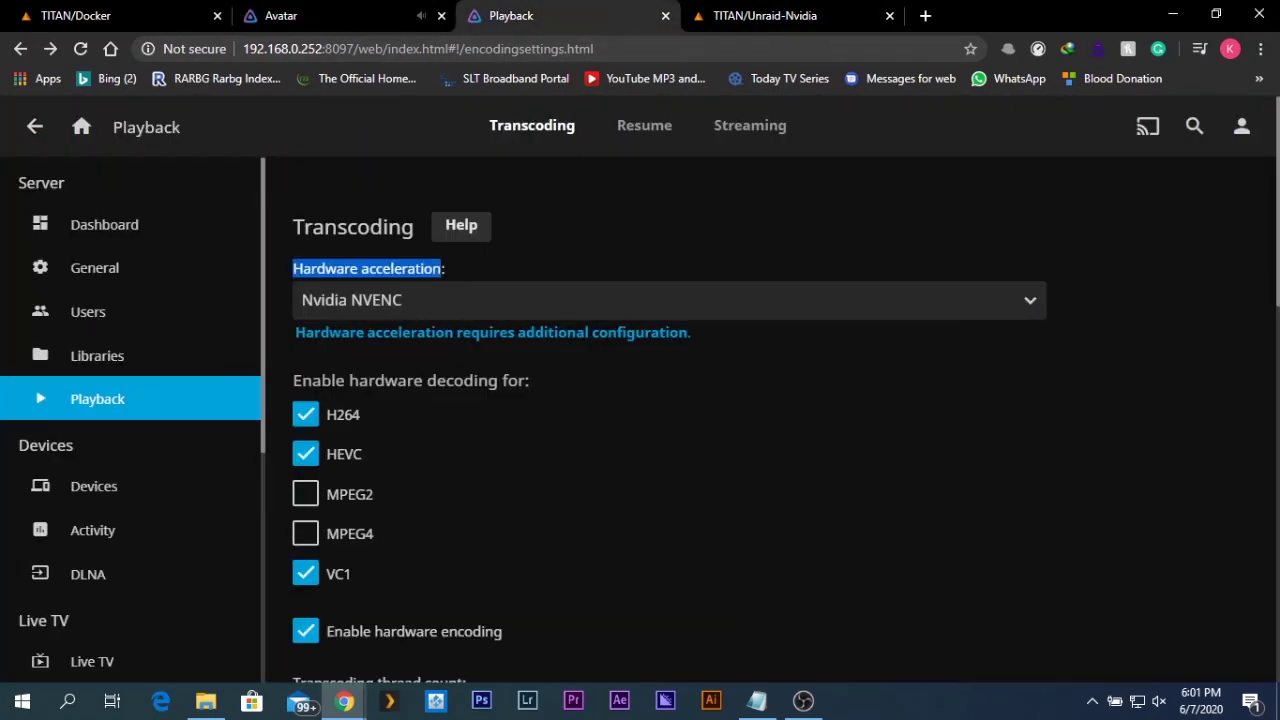
click(145, 242)
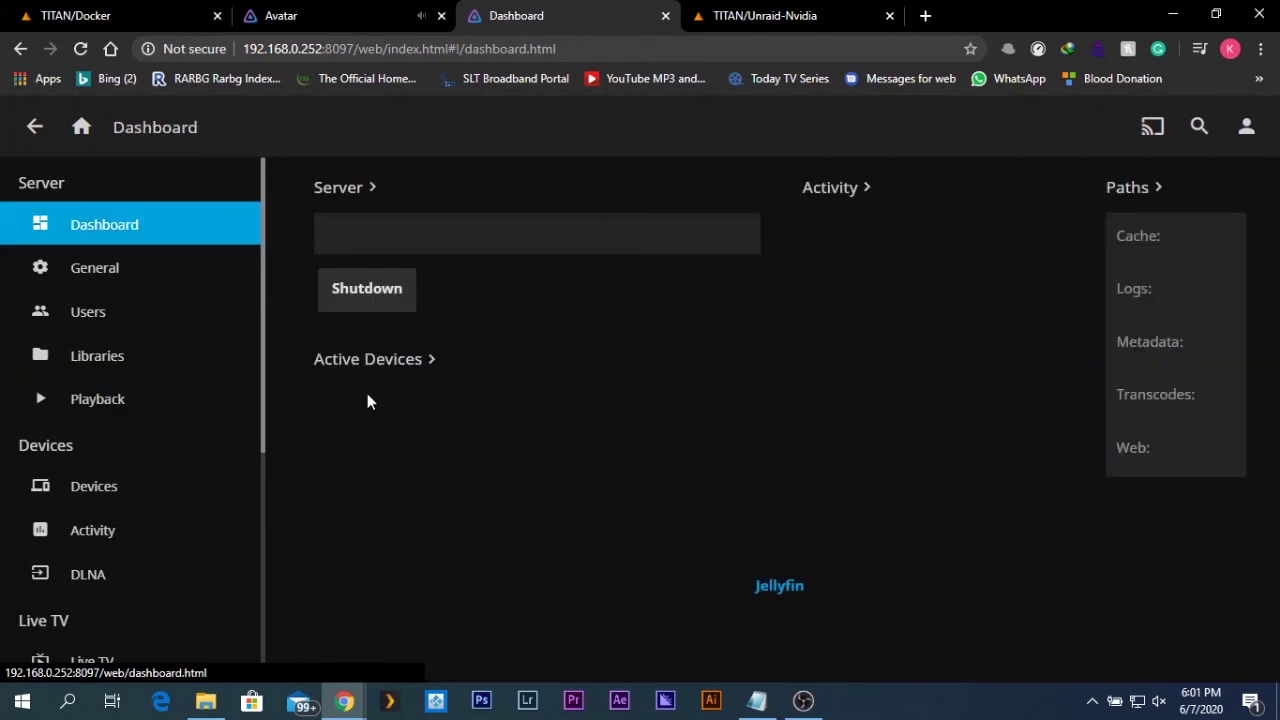
scroll(420, 460, down, 2)
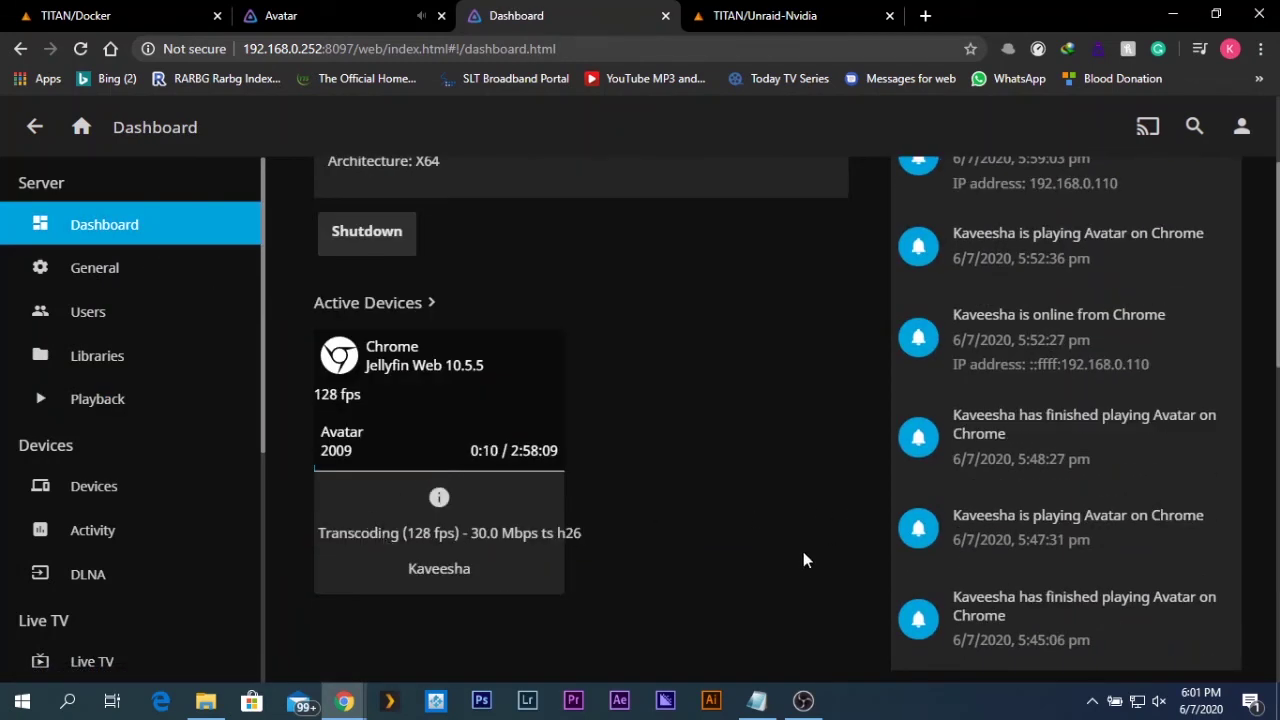
Step: Copy the command watch nvidia-smi from the Notepad notes and minimize Notepad
click(757, 702)
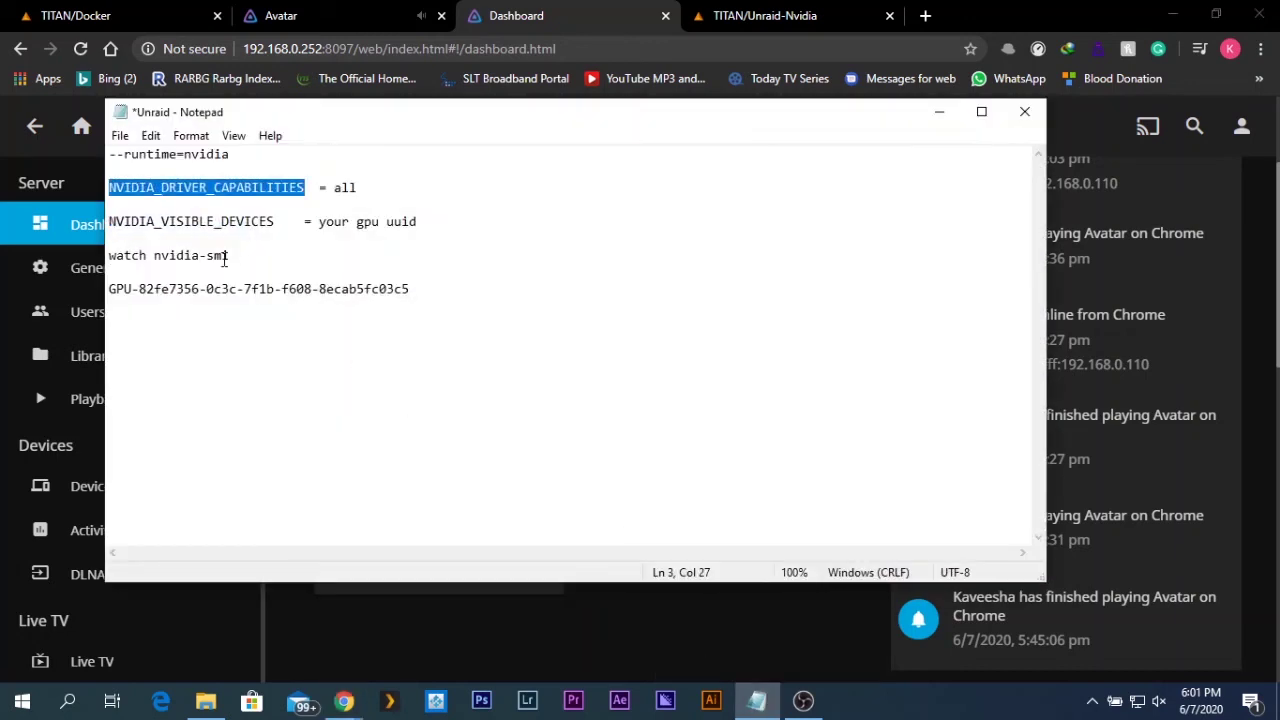
drag(229, 258, 117, 252)
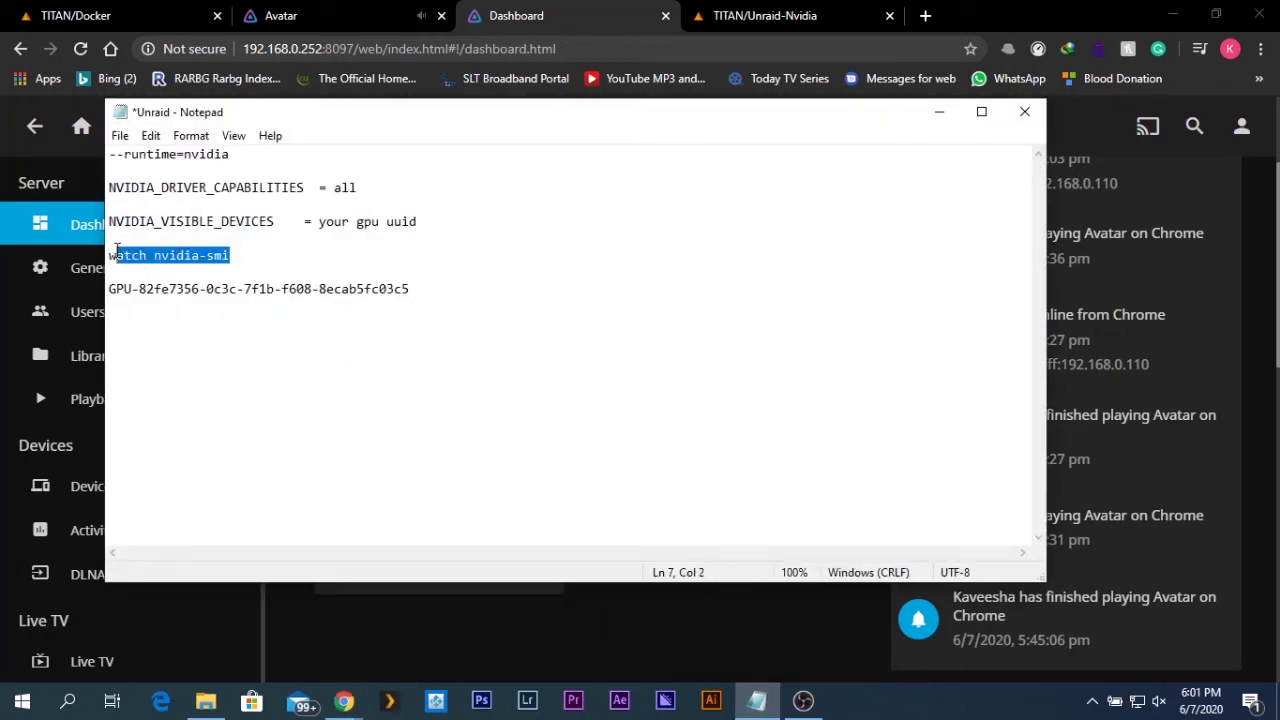
drag(206, 257, 110, 252)
click(244, 256)
right_click(112, 256)
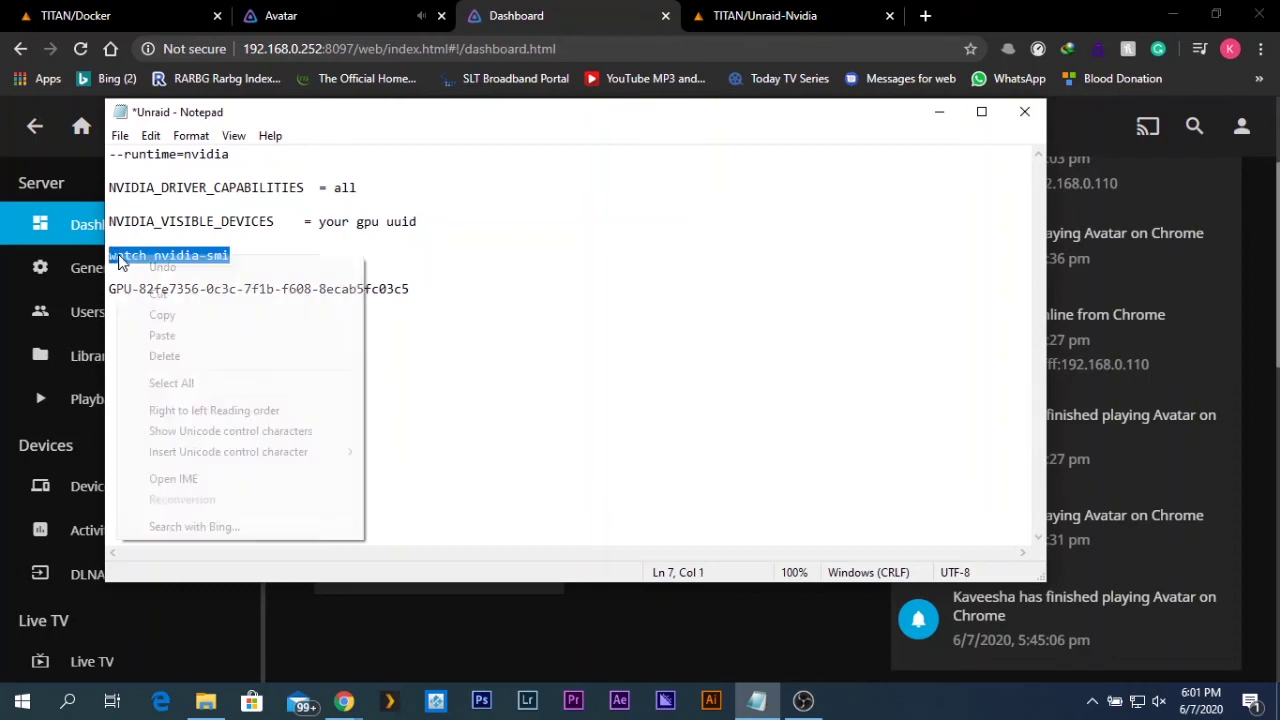
click(171, 306)
click(939, 111)
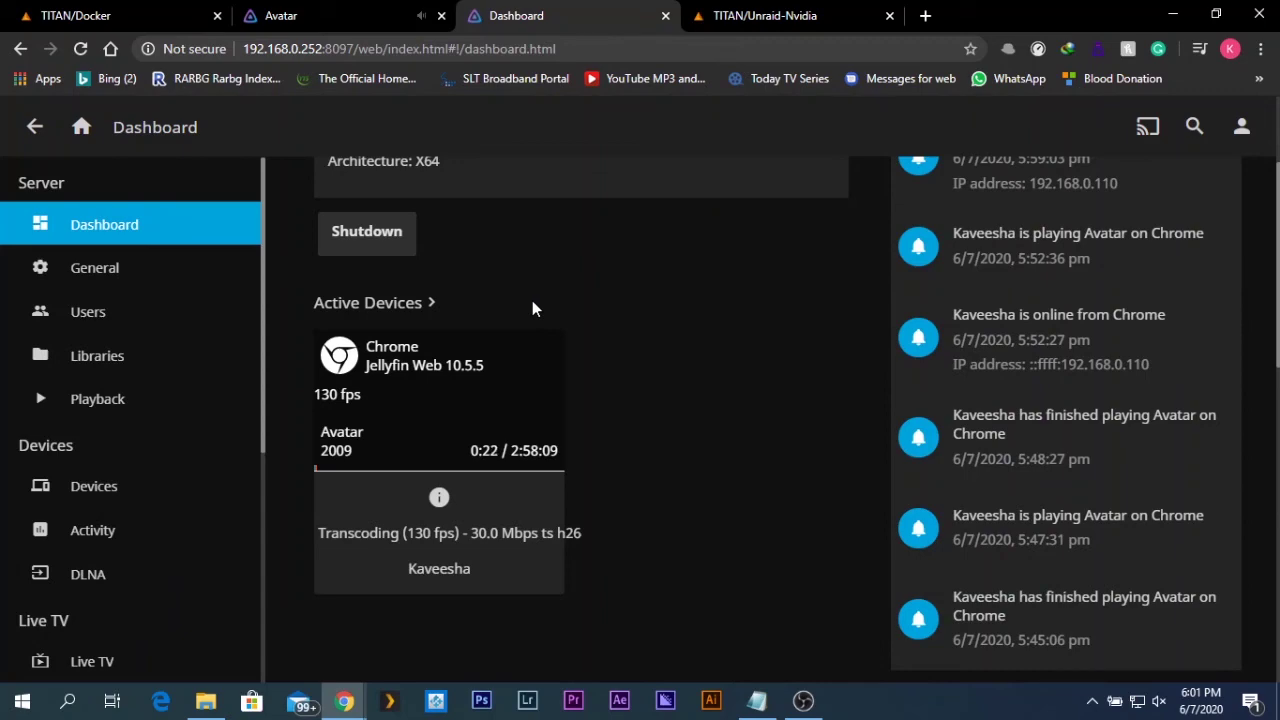
Step: Open the Unraid web terminal and run watch nvidia-smi to monitor the GPU processes
click(78, 15)
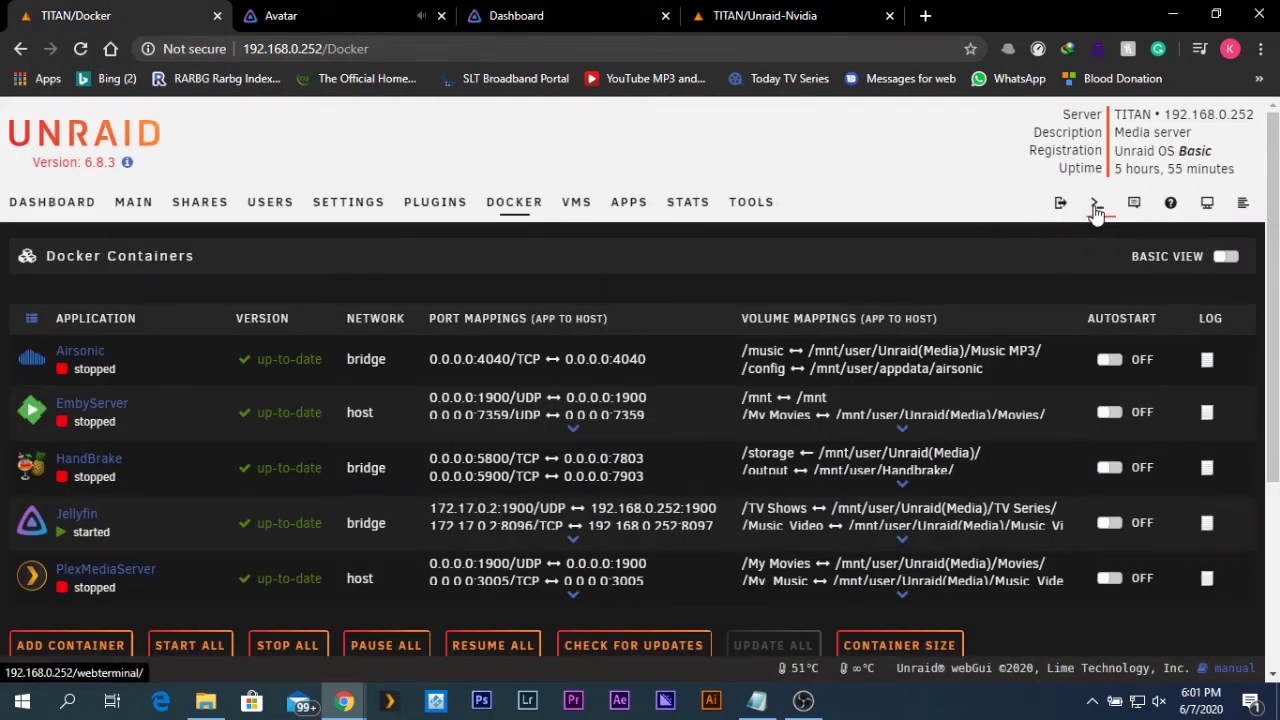
click(1096, 205)
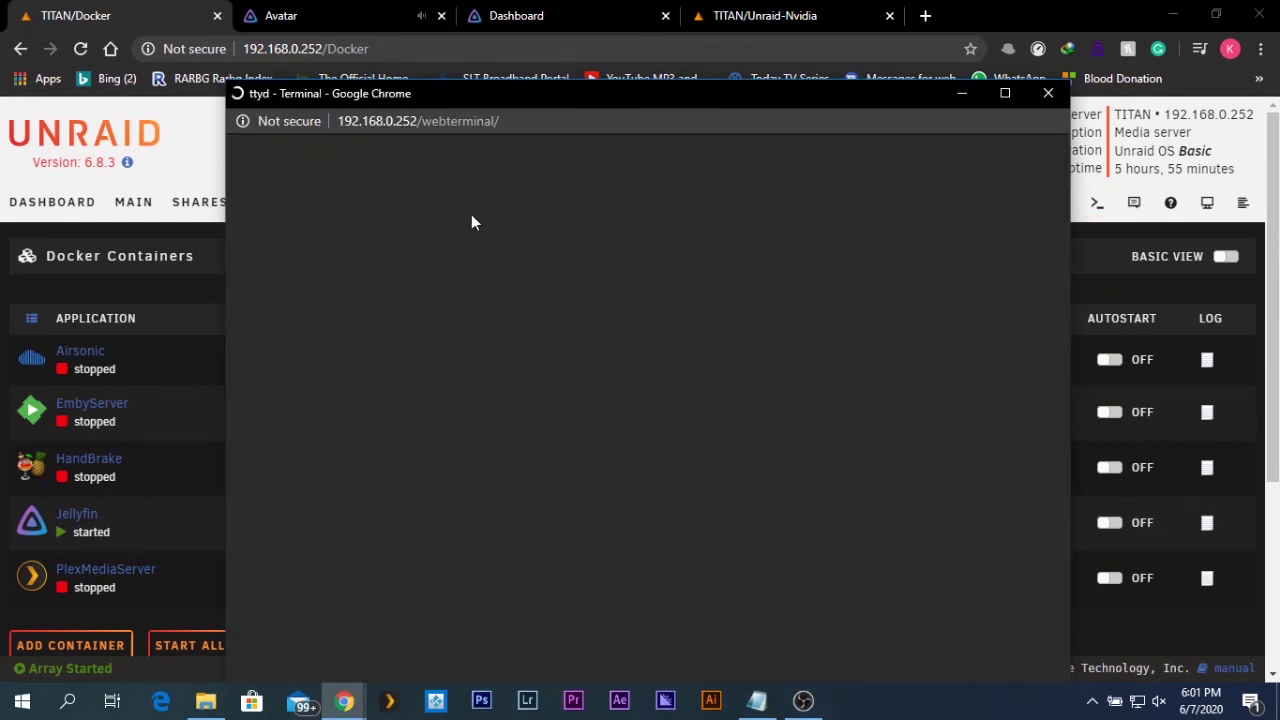
right_click(386, 186)
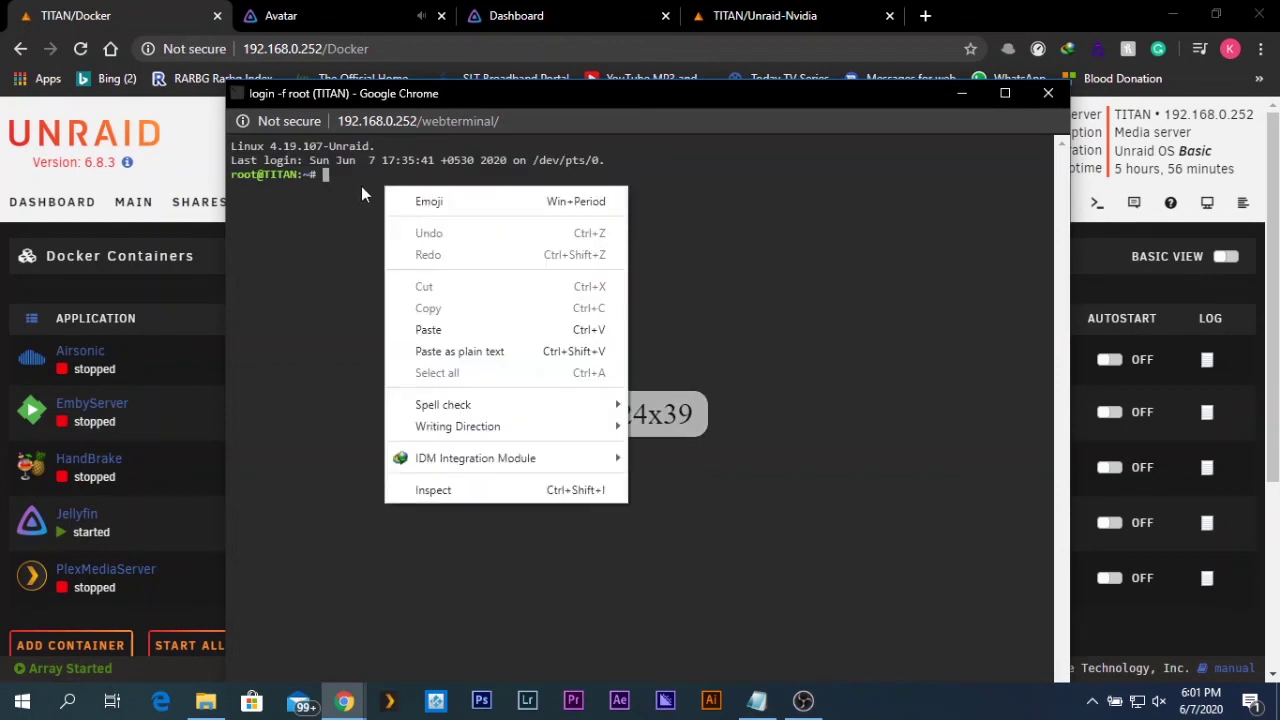
click(434, 325)
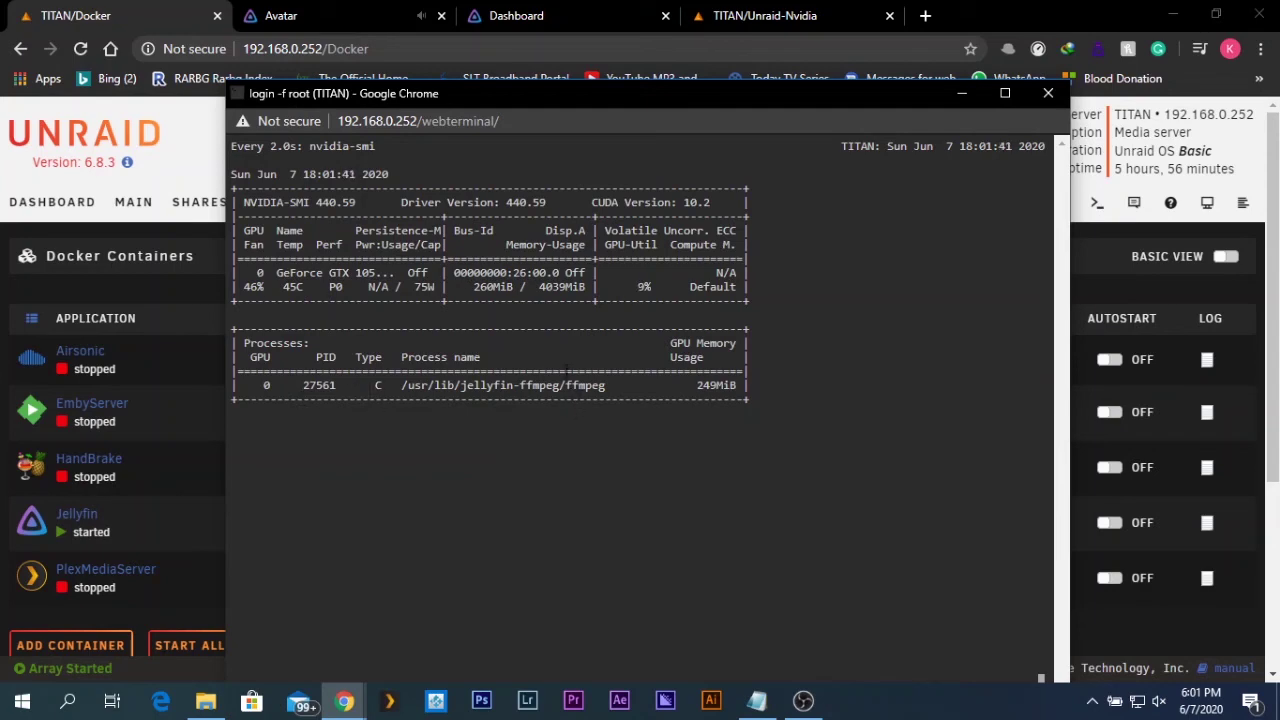
Step: Stop the Avatar playback in Jellyfin and check the GPU processes in the nvidia-smi terminal window
click(340, 15)
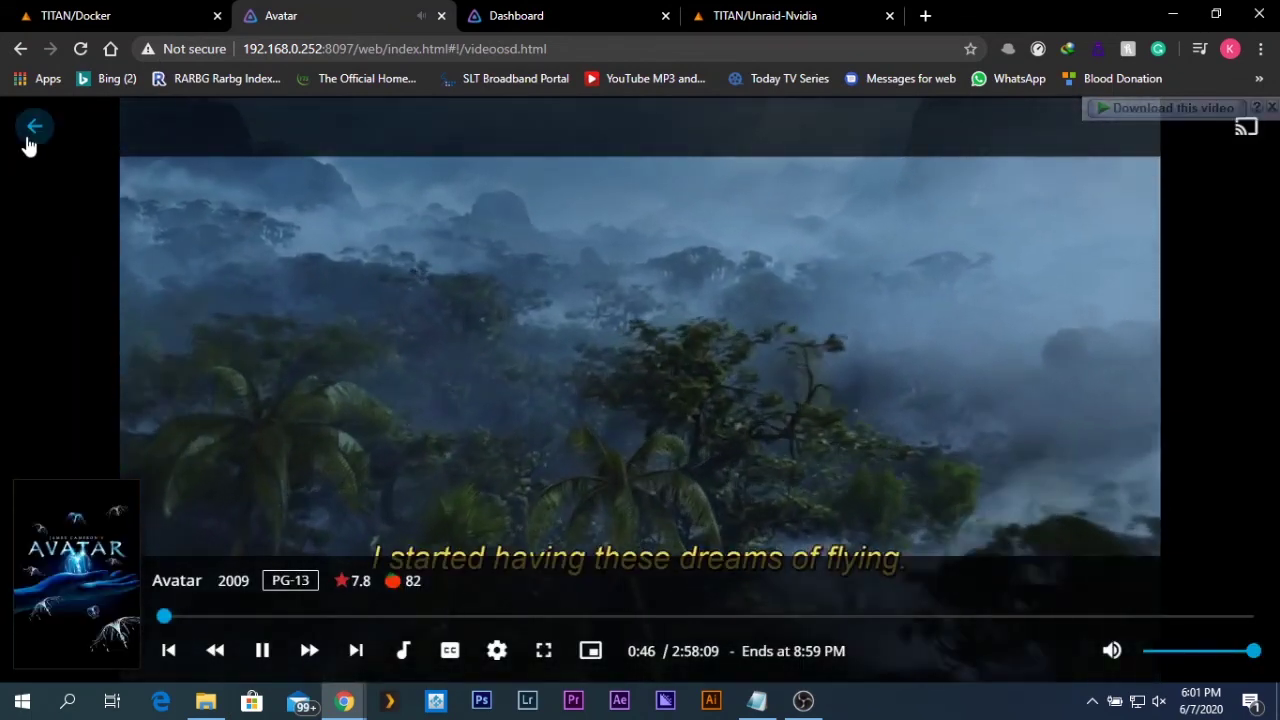
click(33, 138)
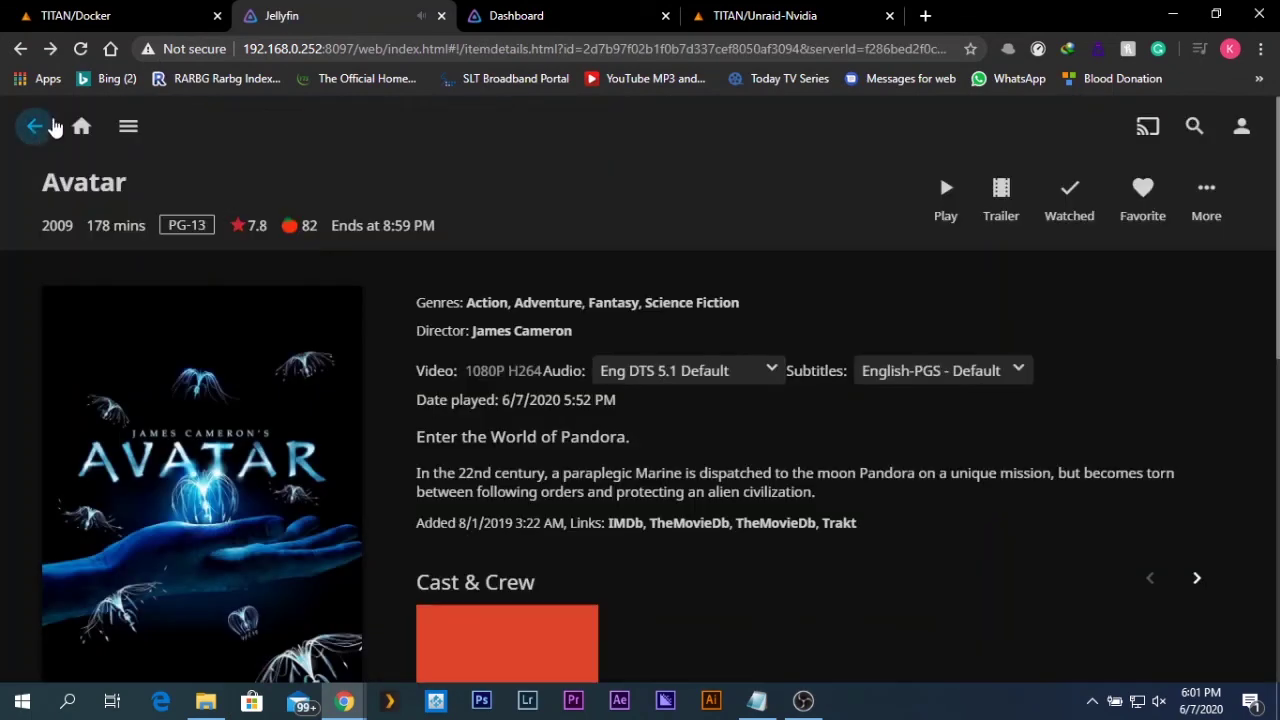
mouse_move(352, 706)
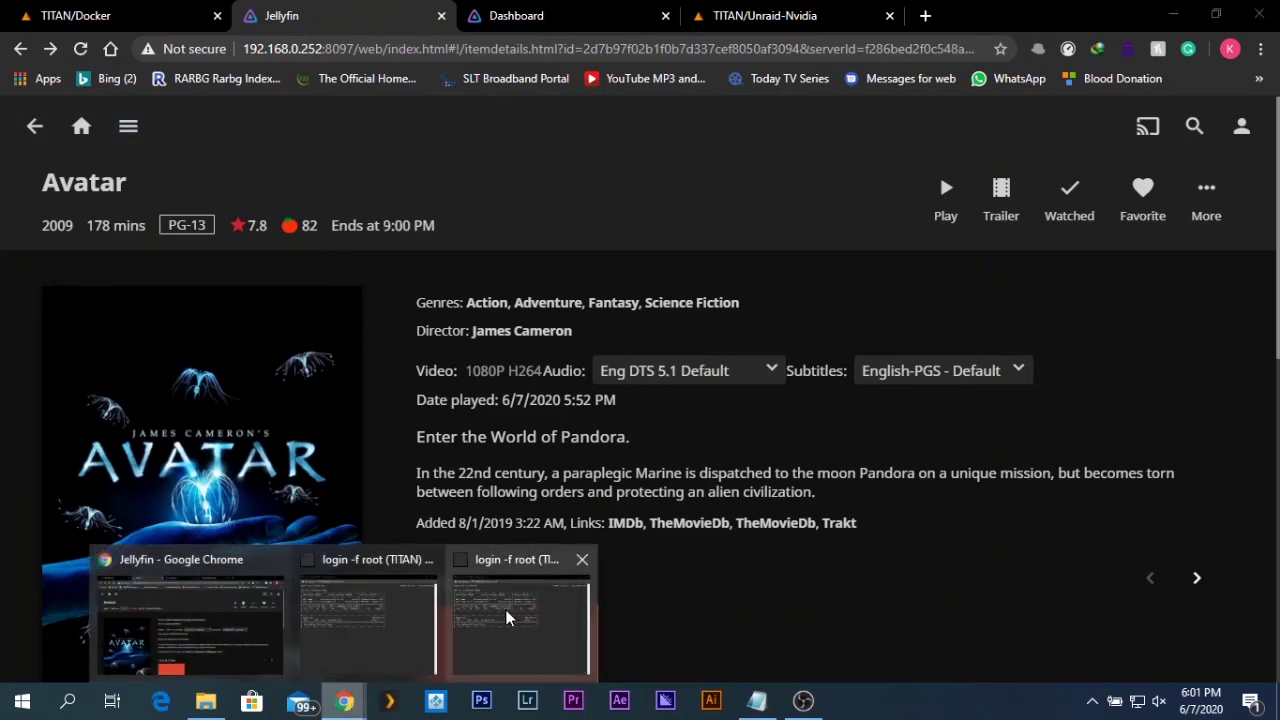
click(504, 609)
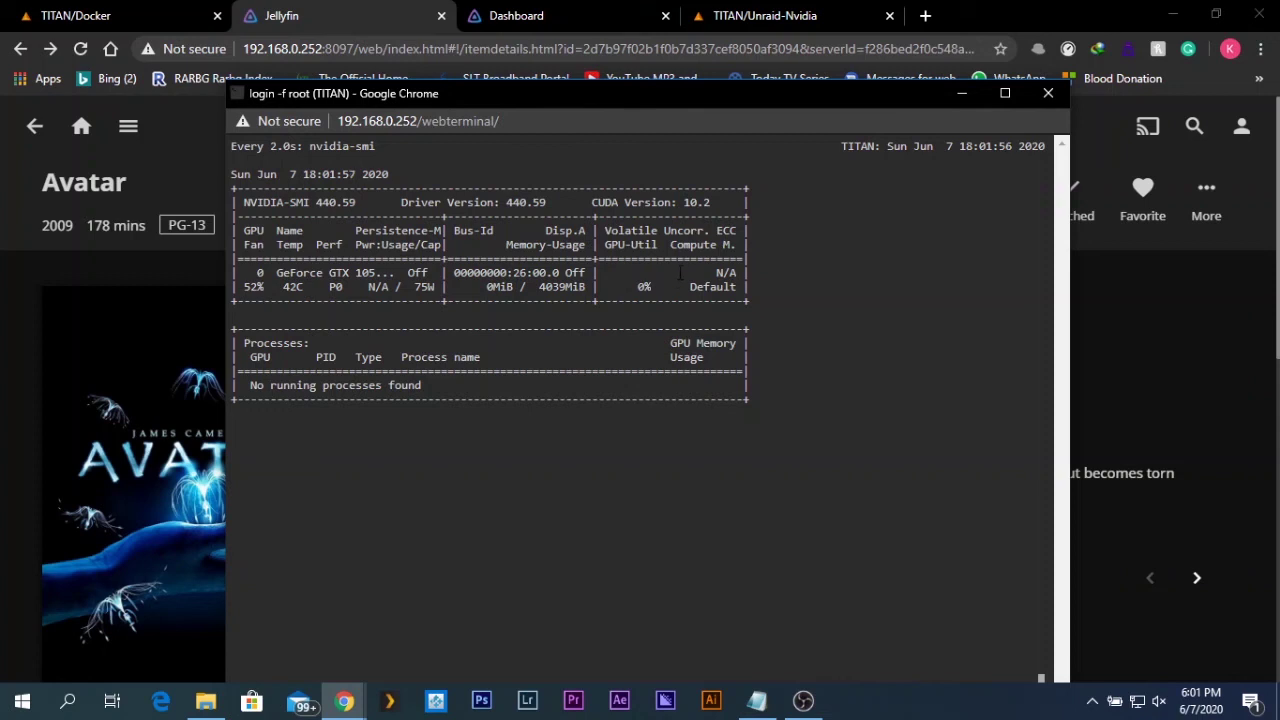
Step: Play Avatar again in Jellyfin and examine the GPU processes in the maximized nvidia-smi terminal window
click(336, 10)
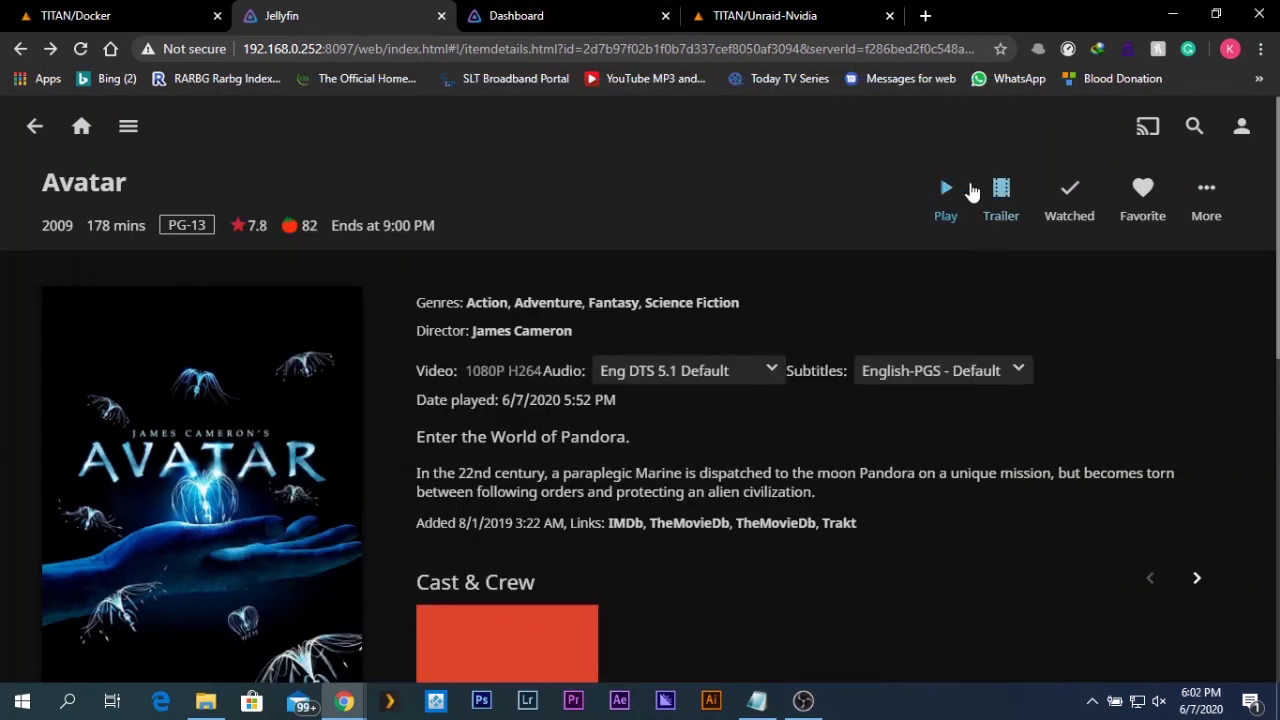
click(950, 190)
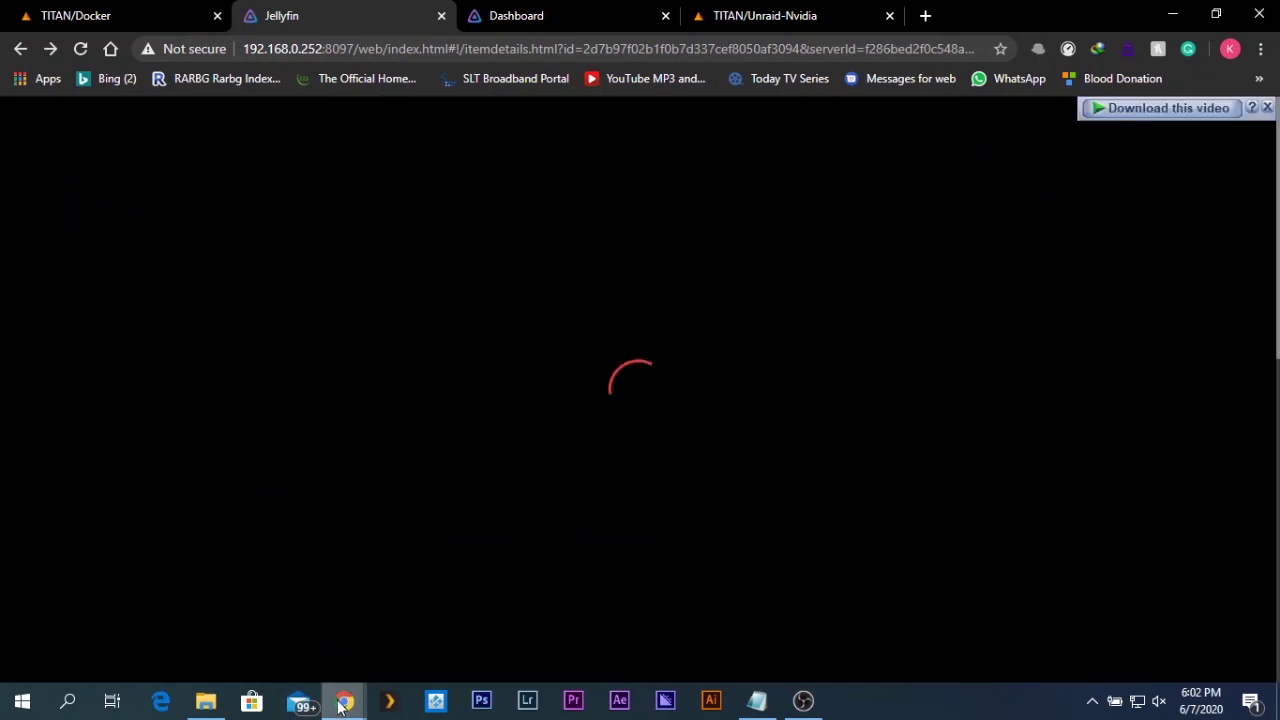
mouse_move(340, 706)
click(483, 646)
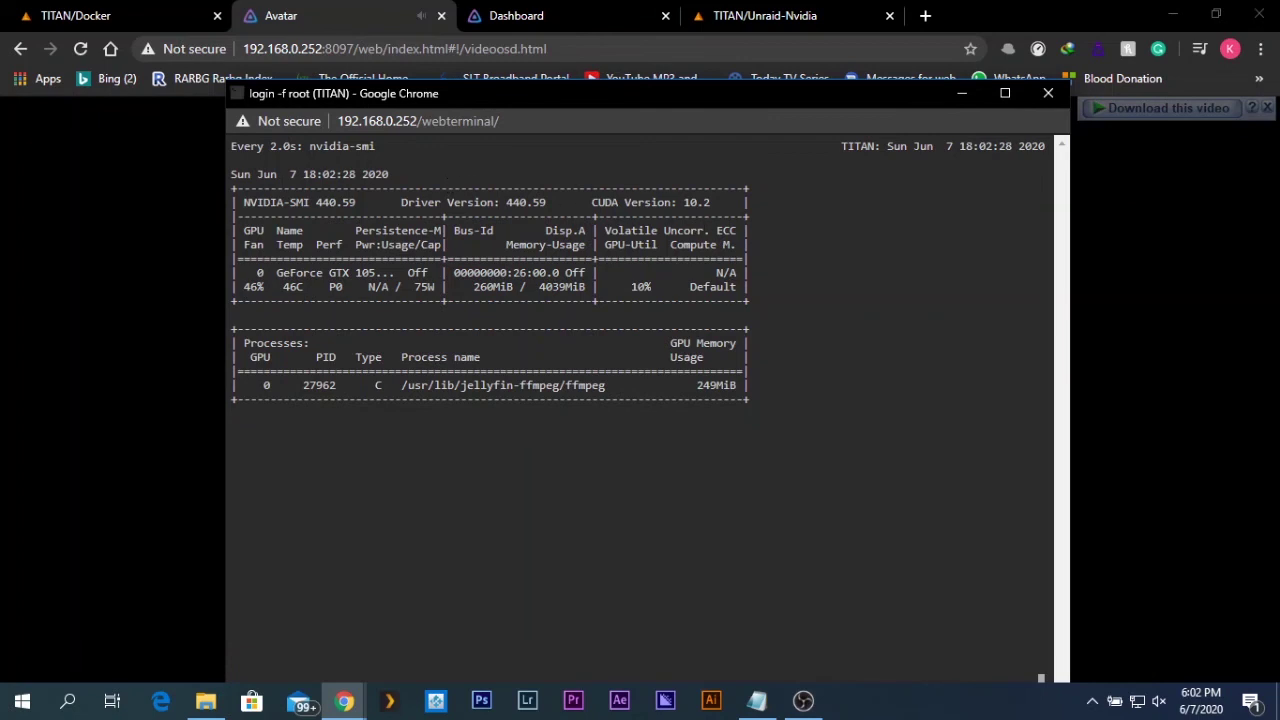
drag(930, 103, 840, 110)
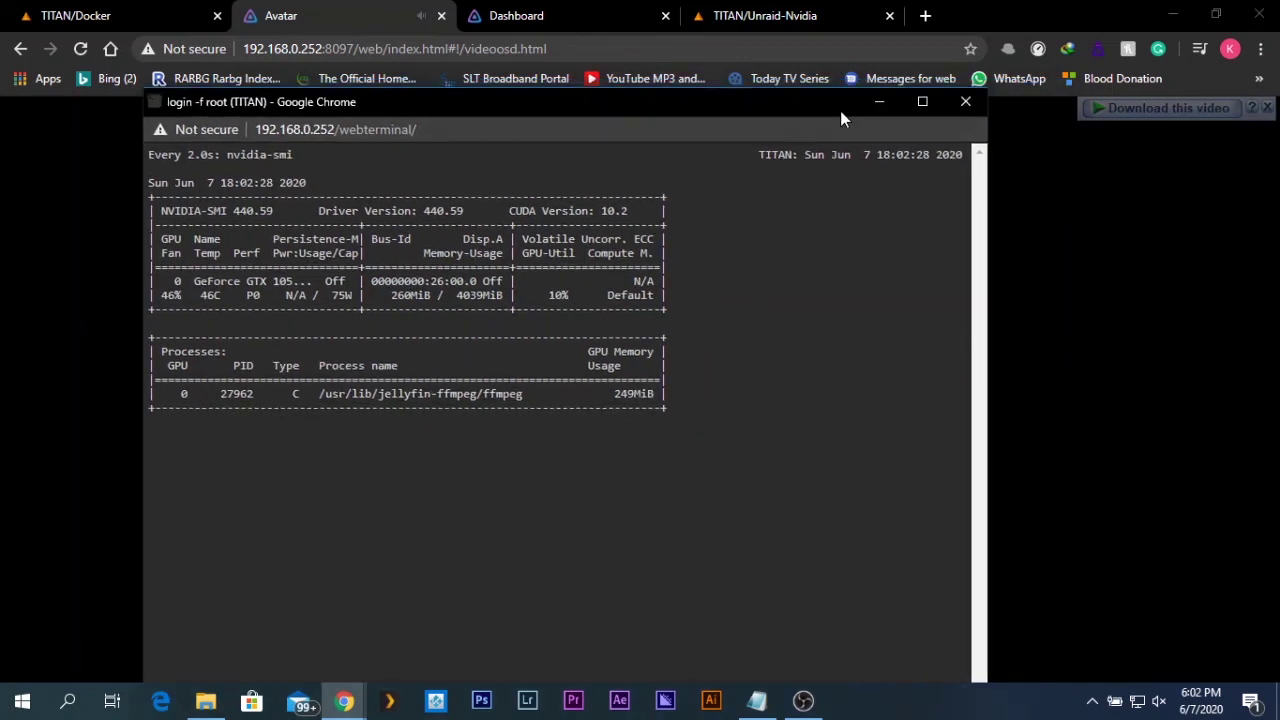
click(918, 97)
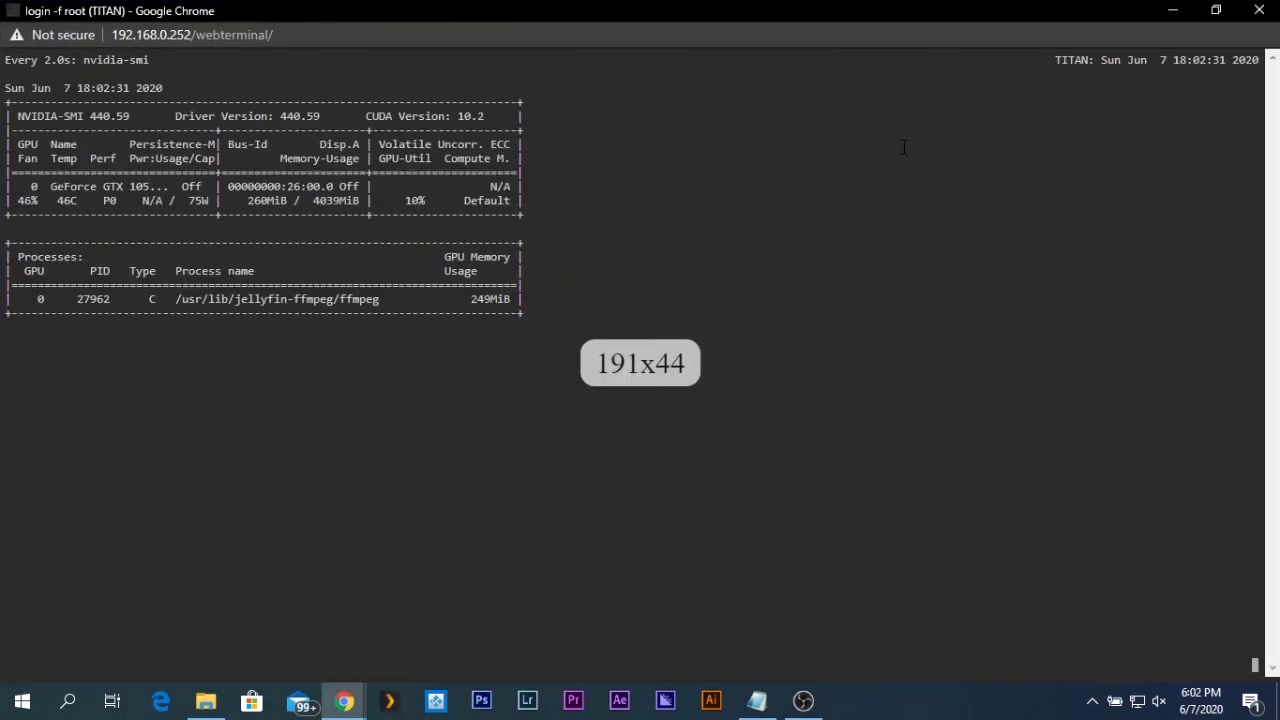